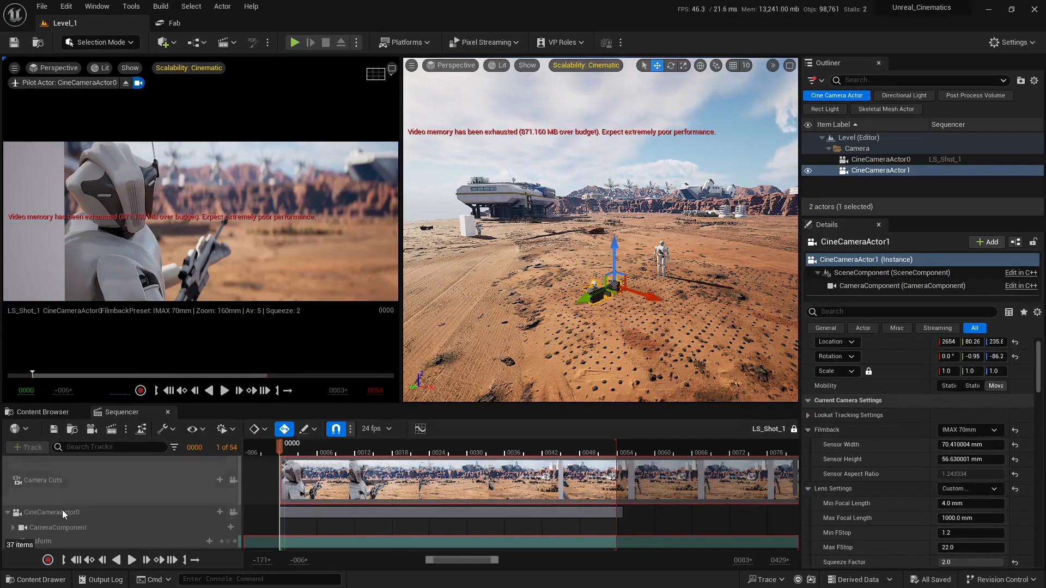
- Examine the placement of both cine cameras around the soldier and the white cube in the enlarged perspective viewport
{"action": "left_click", "coordinate": [57, 527]}
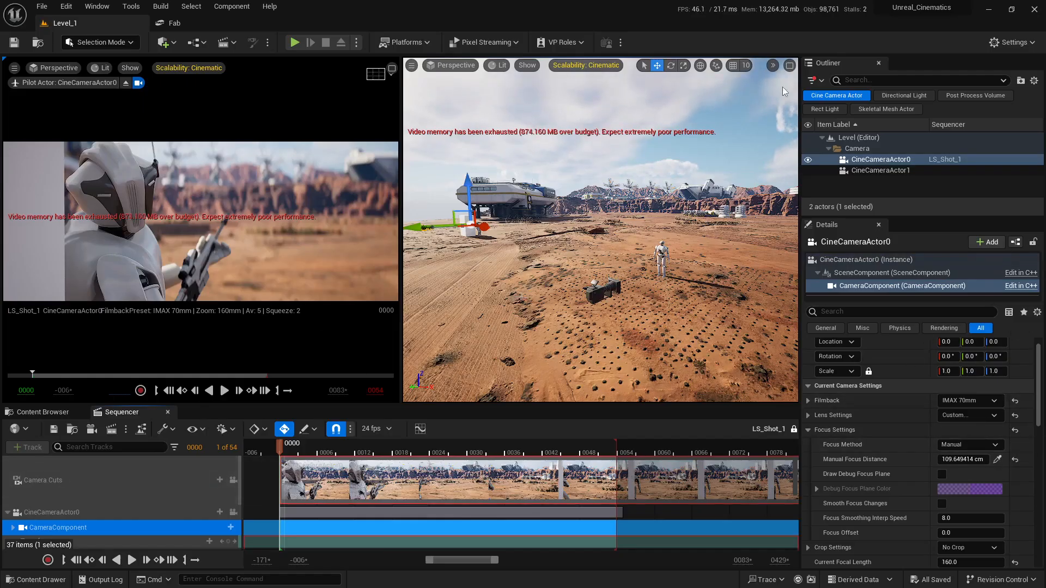
{"action": "left_click", "coordinate": [788, 66]}
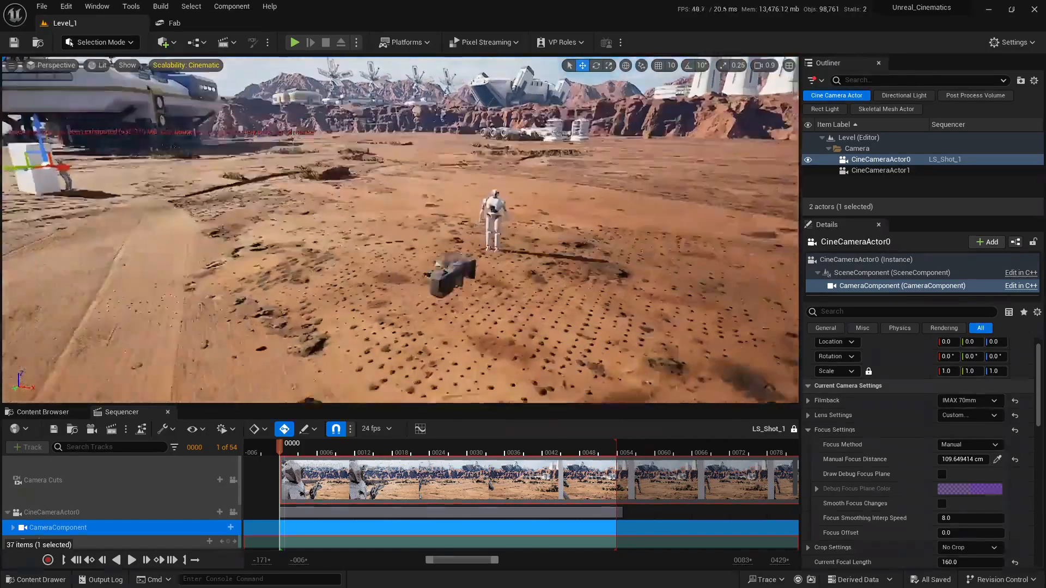
{"action": "right_click_drag", "start_coordinate": [468, 197], "coordinate": [463, 260]}
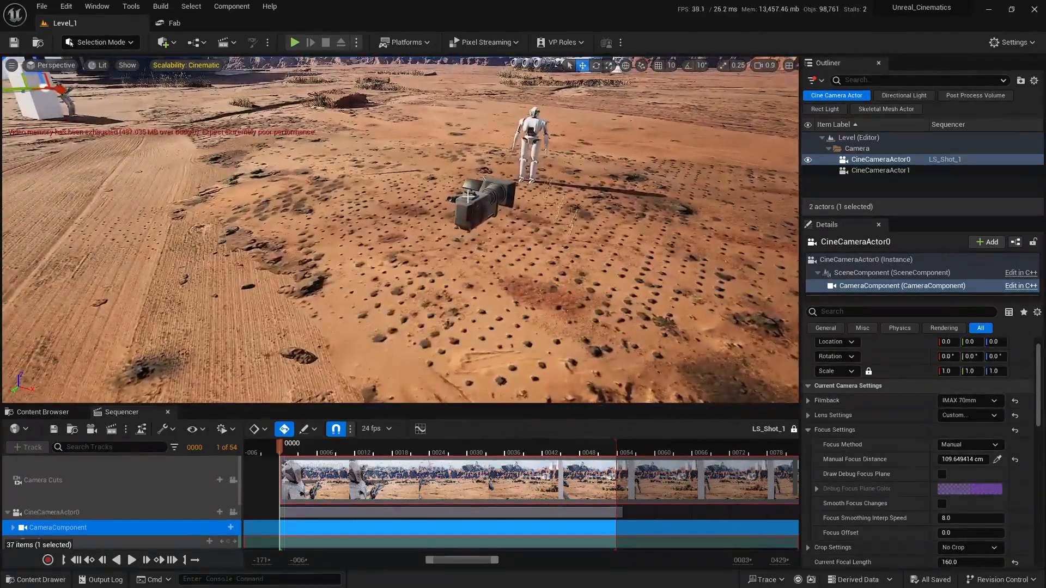
{"action": "left_click", "coordinate": [485, 179]}
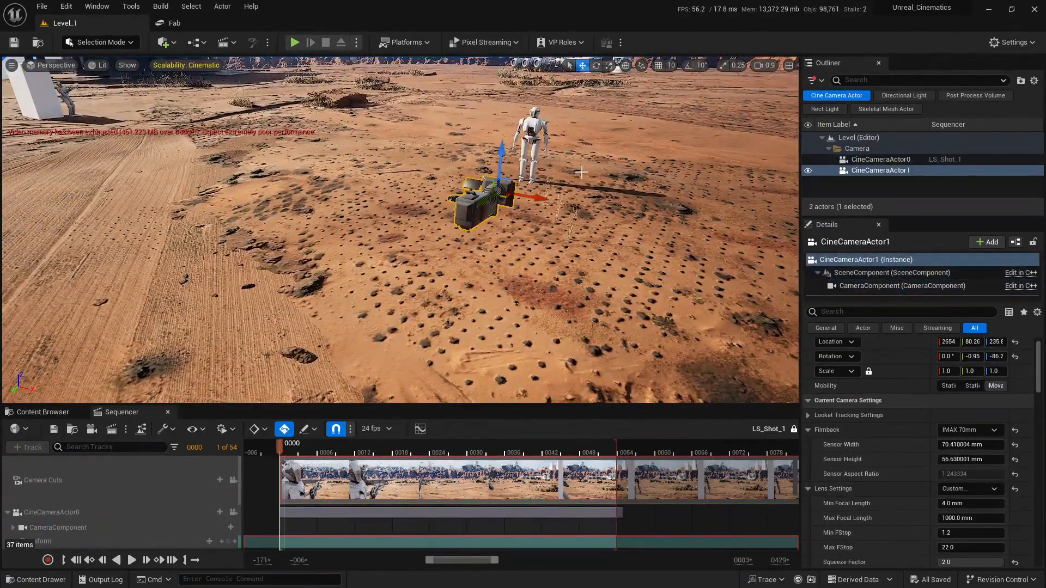
{"action": "right_click_drag", "start_coordinate": [632, 240], "coordinate": [613, 287]}
{"action": "right_click_drag", "start_coordinate": [485, 235], "coordinate": [248, 138]}
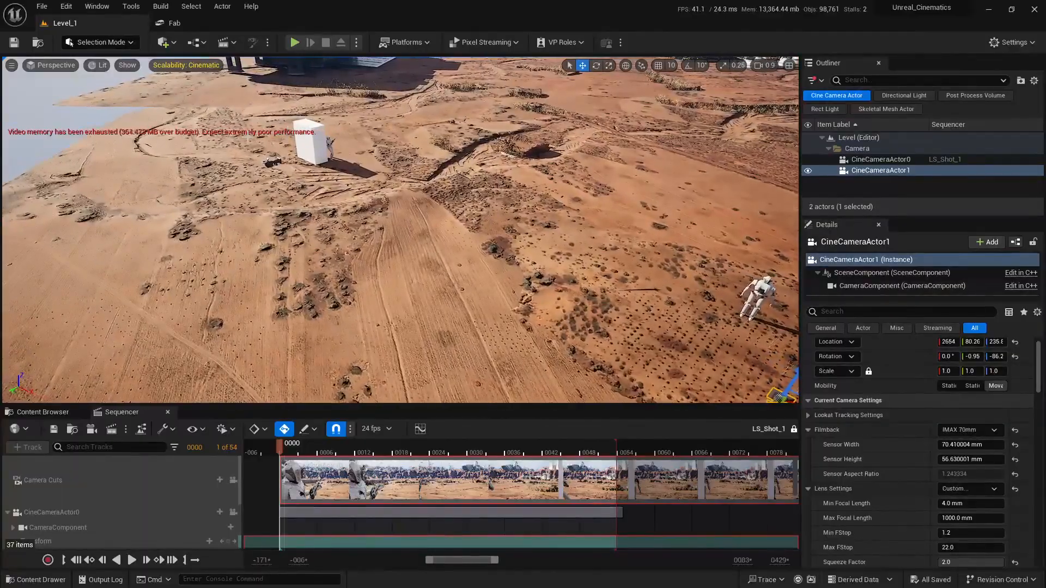
{"action": "right_click_drag", "start_coordinate": [317, 190], "coordinate": [348, 158]}
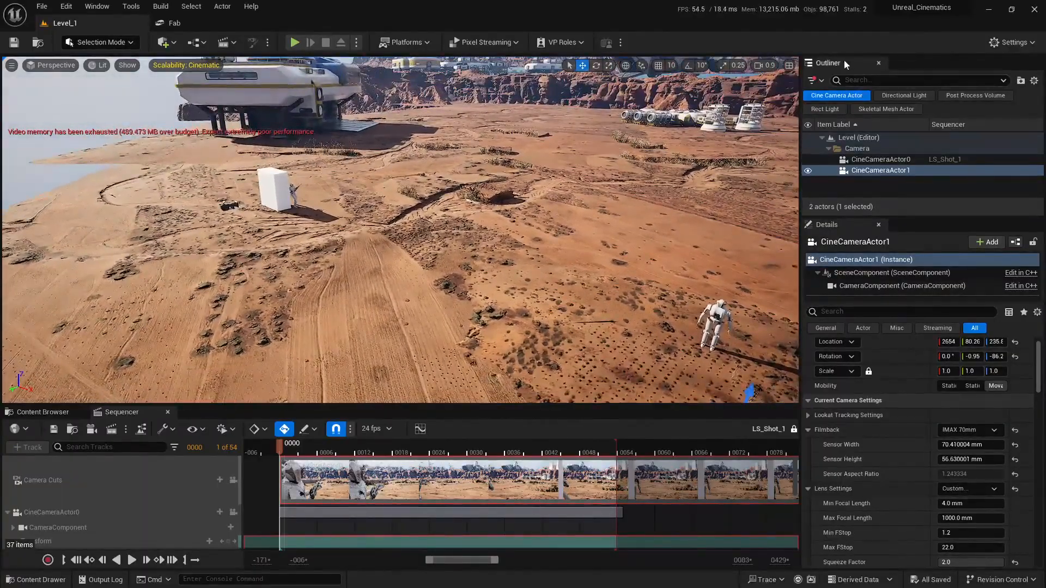
{"action": "left_click", "coordinate": [788, 66]}
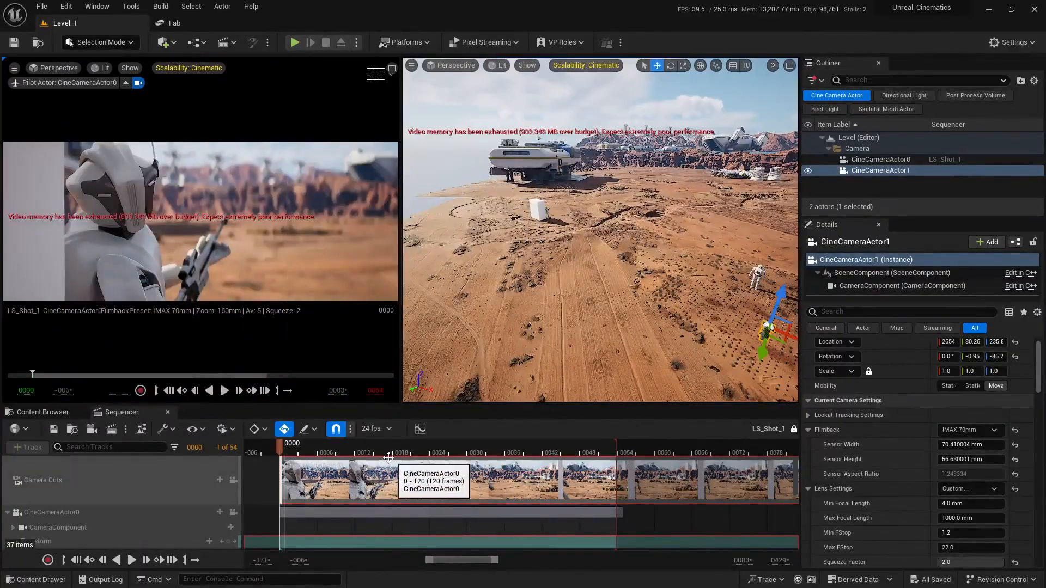
- Move the LS_Shot_1 playhead to frame 45 and delete the white cube at the edge of the camera frame
{"action": "left_click_drag", "start_coordinate": [398, 459], "coordinate": [563, 472]}
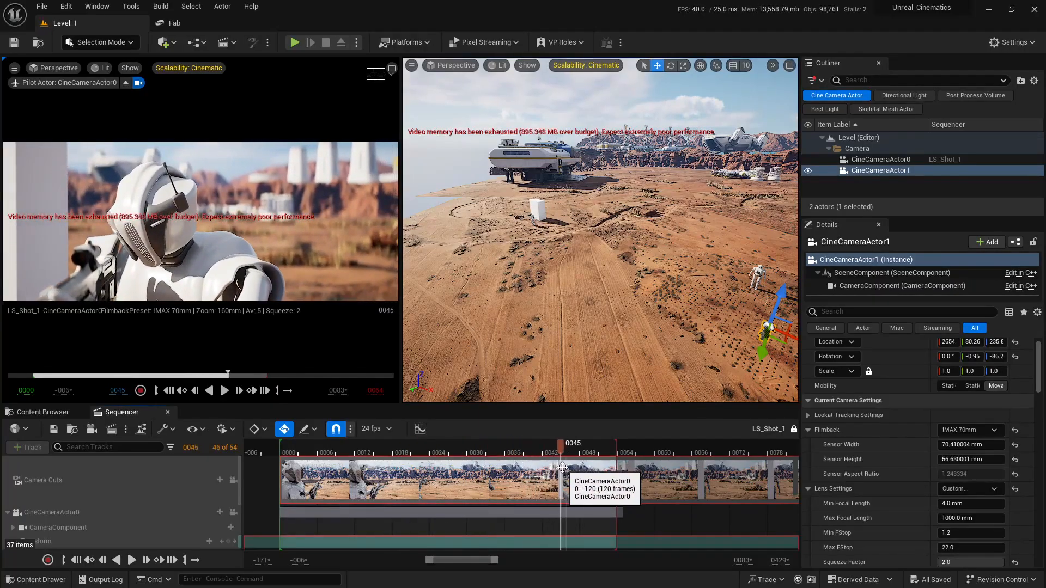
{"action": "left_click", "coordinate": [54, 233]}
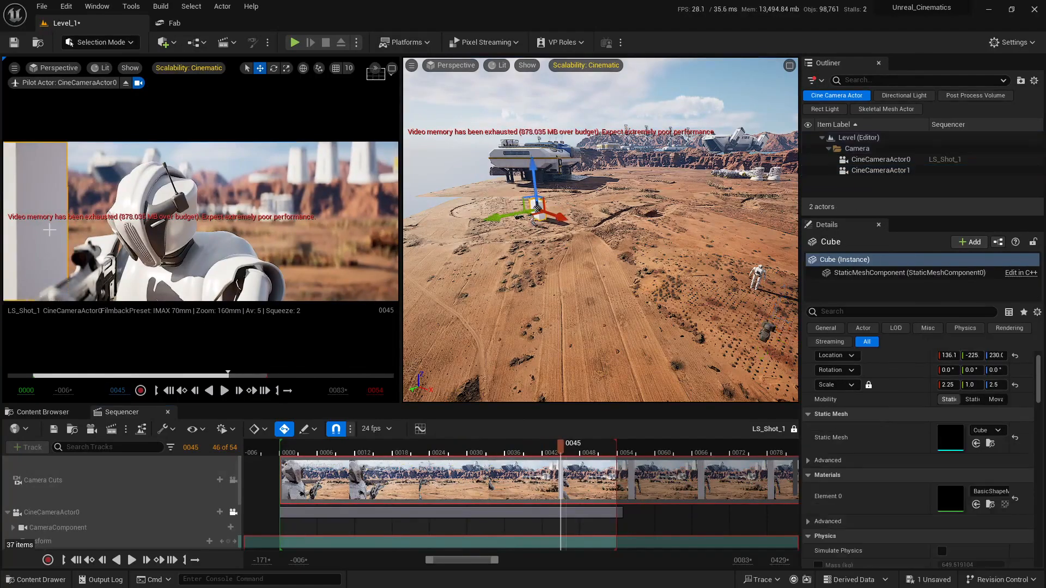
{"action": "key", "text": "Delete"}
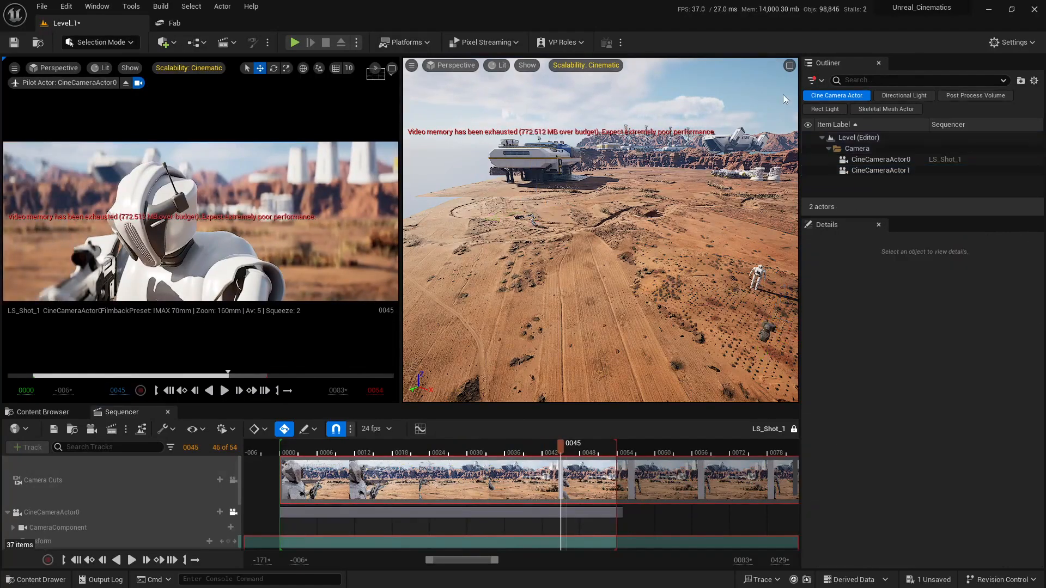
- Copy the rotation of CineCameraActor0 and paste it onto CineCameraActor1
{"action": "key", "text": "w"}
{"action": "right_click_drag", "start_coordinate": [670, 232], "coordinate": [503, 277]}
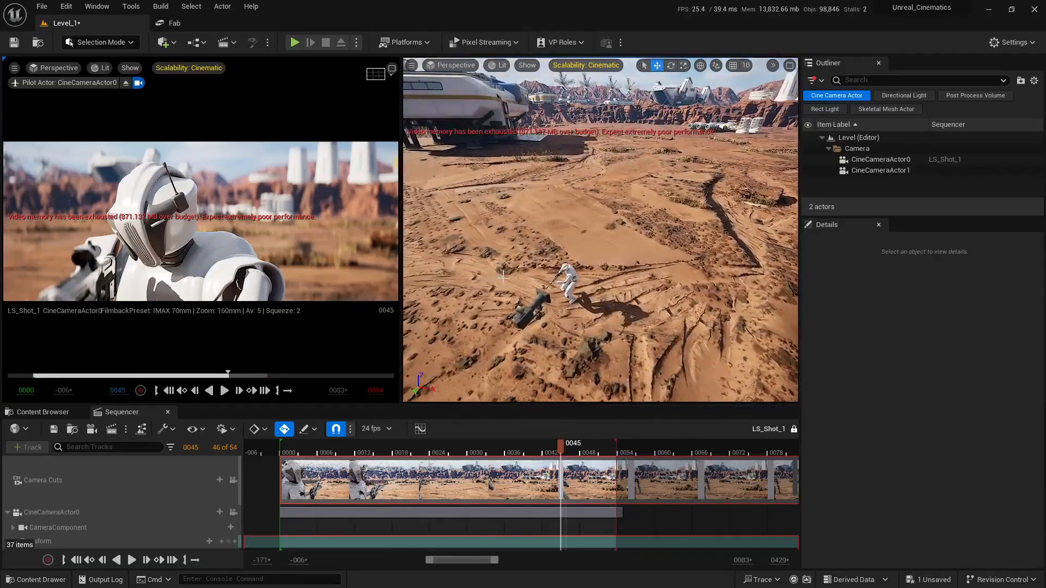
{"action": "left_click", "coordinate": [522, 311]}
{"action": "right_click", "coordinate": [898, 367]}
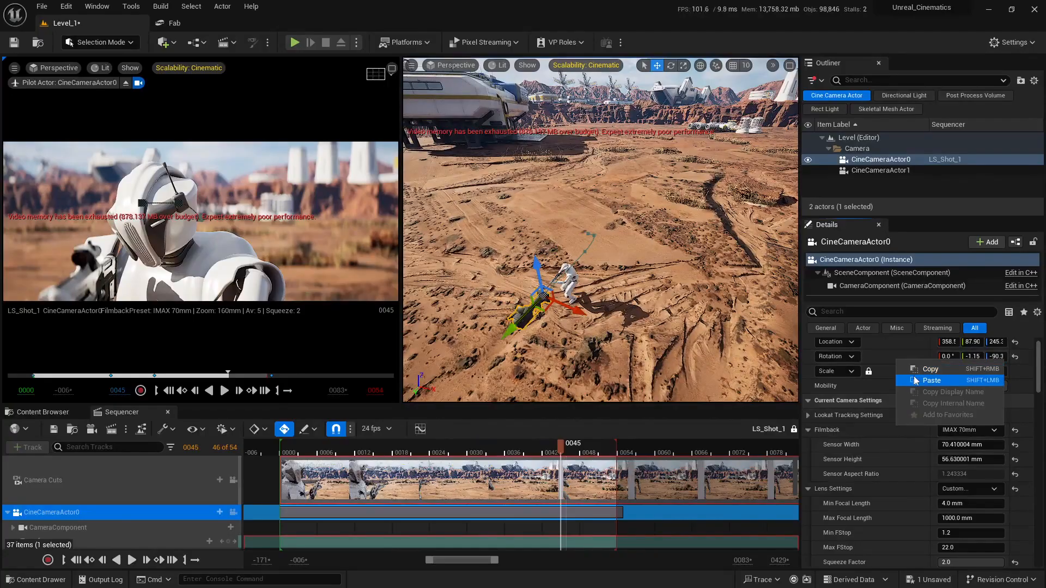
{"action": "left_click", "coordinate": [929, 371]}
{"action": "right_click_drag", "start_coordinate": [681, 262], "coordinate": [755, 256]}
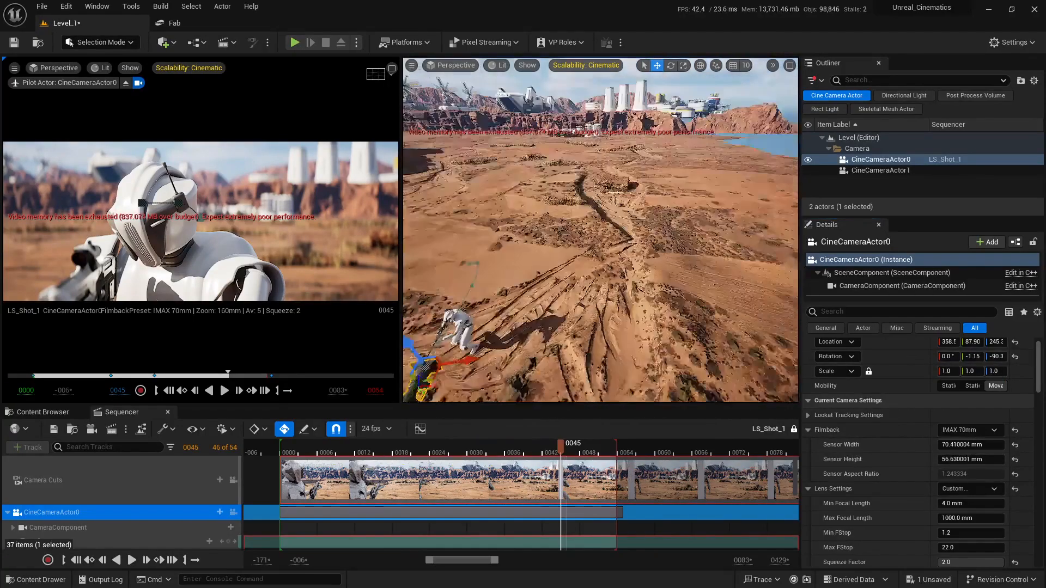
{"action": "right_click_drag", "start_coordinate": [436, 234], "coordinate": [537, 216]}
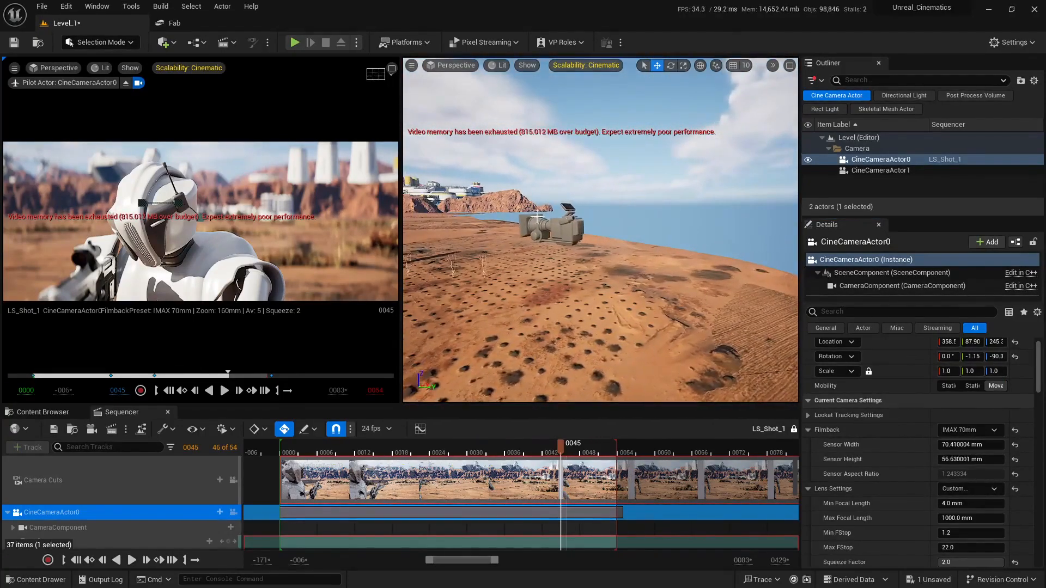
{"action": "left_click", "coordinate": [573, 243]}
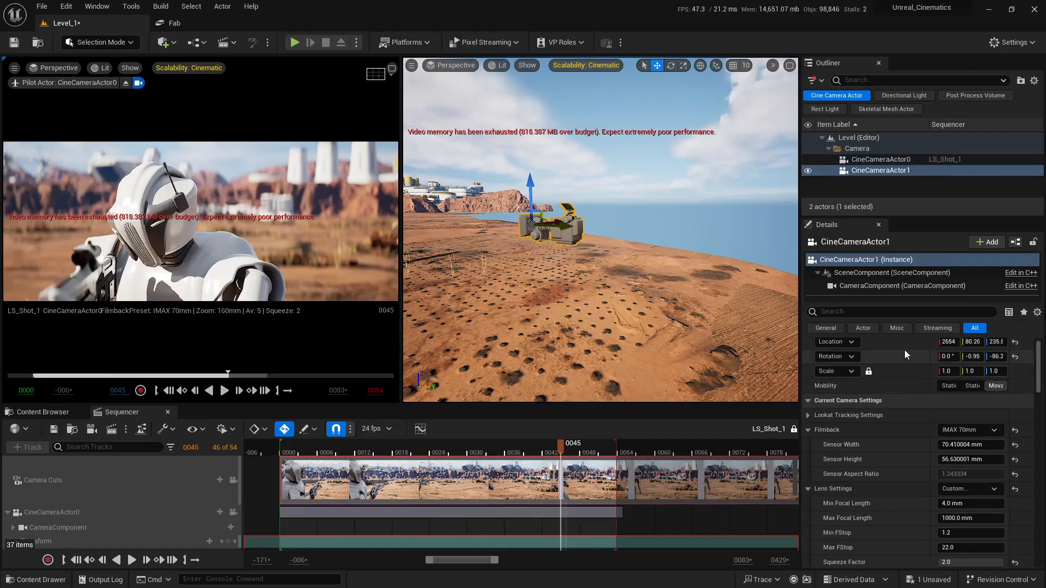
{"action": "right_click", "coordinate": [905, 353]}
{"action": "left_click", "coordinate": [934, 378]}
- Copy the location of CineCameraActor0 and paste it onto CineCameraActor1
{"action": "right_click_drag", "start_coordinate": [681, 261], "coordinate": [586, 223]}
{"action": "left_click", "coordinate": [586, 224]}
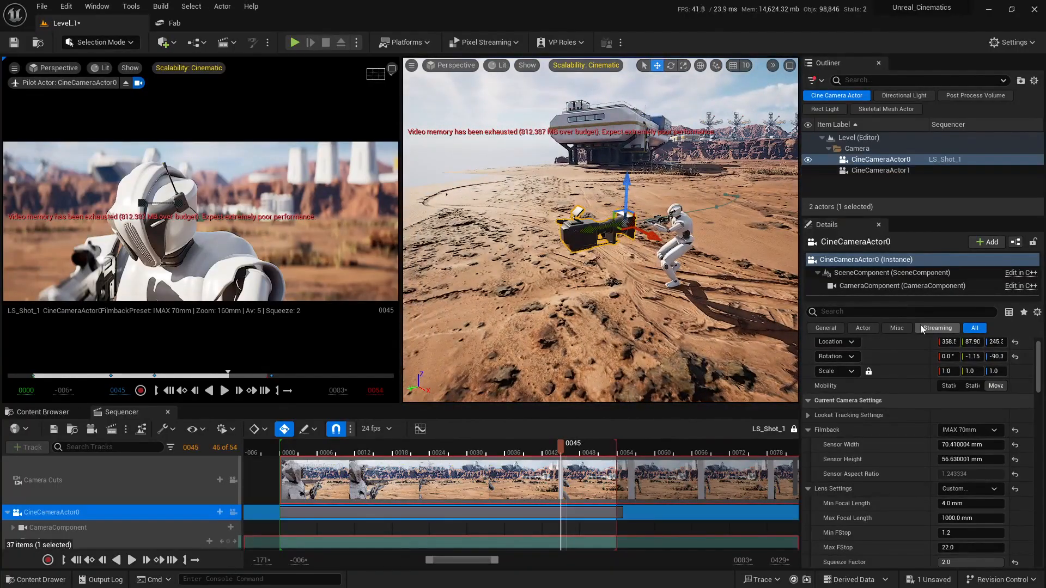
{"action": "right_click", "coordinate": [897, 345]}
{"action": "left_click", "coordinate": [935, 354]}
{"action": "right_click_drag", "start_coordinate": [628, 262], "coordinate": [518, 264]}
{"action": "left_click", "coordinate": [534, 266]}
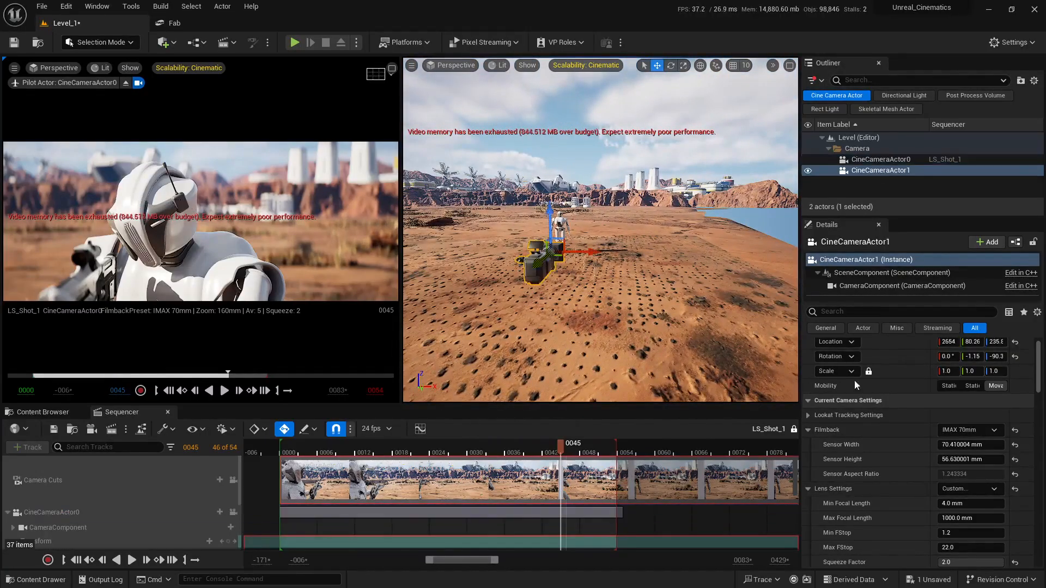
{"action": "right_click", "coordinate": [892, 345]}
{"action": "left_click", "coordinate": [929, 361]}
{"action": "right_click_drag", "start_coordinate": [698, 341], "coordinate": [563, 233]}
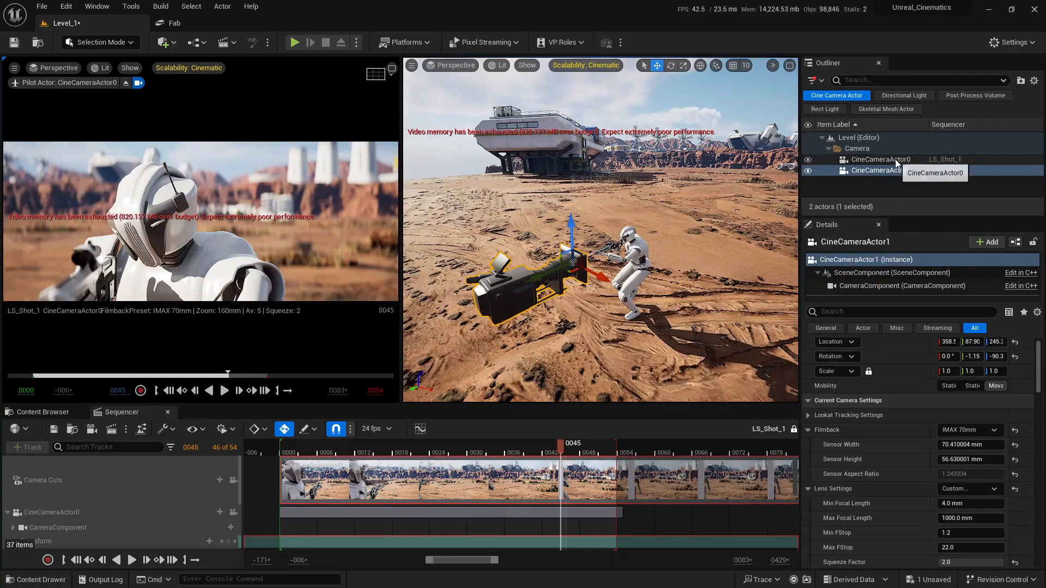
- Compare the placement of the two cine cameras and look through CineCameraActor1 in the second viewport
{"action": "left_click", "coordinate": [864, 160]}
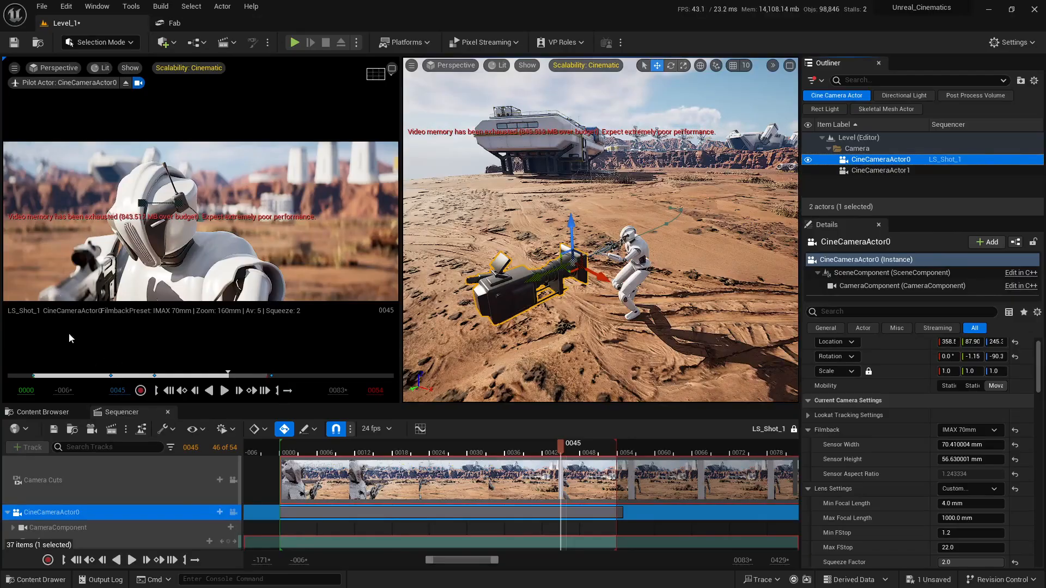
{"action": "left_click", "coordinate": [880, 170]}
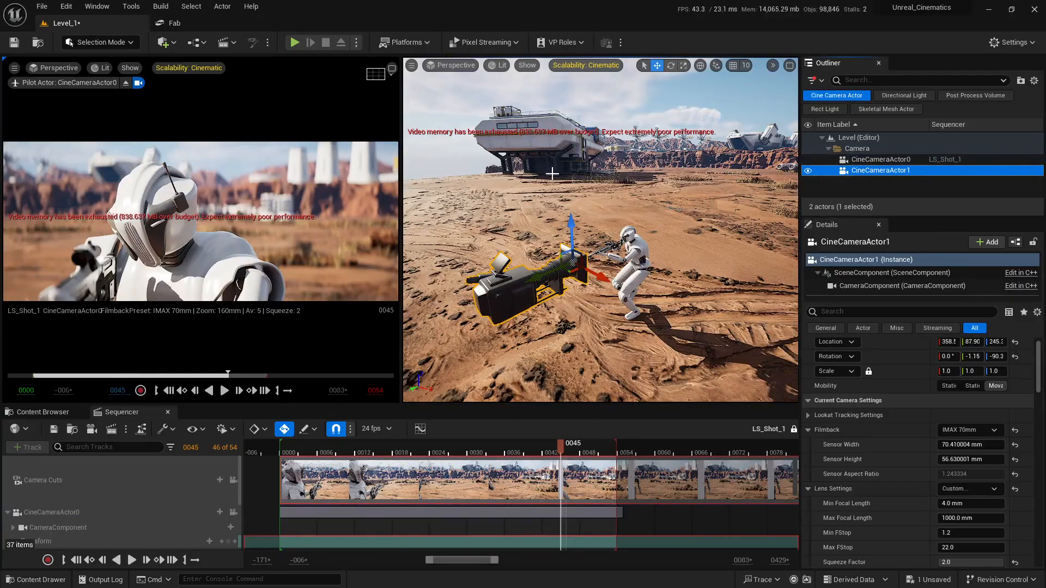
{"action": "right_click_drag", "start_coordinate": [552, 173], "coordinate": [605, 173]}
{"action": "key", "text": "s"}
{"action": "key", "text": "w"}
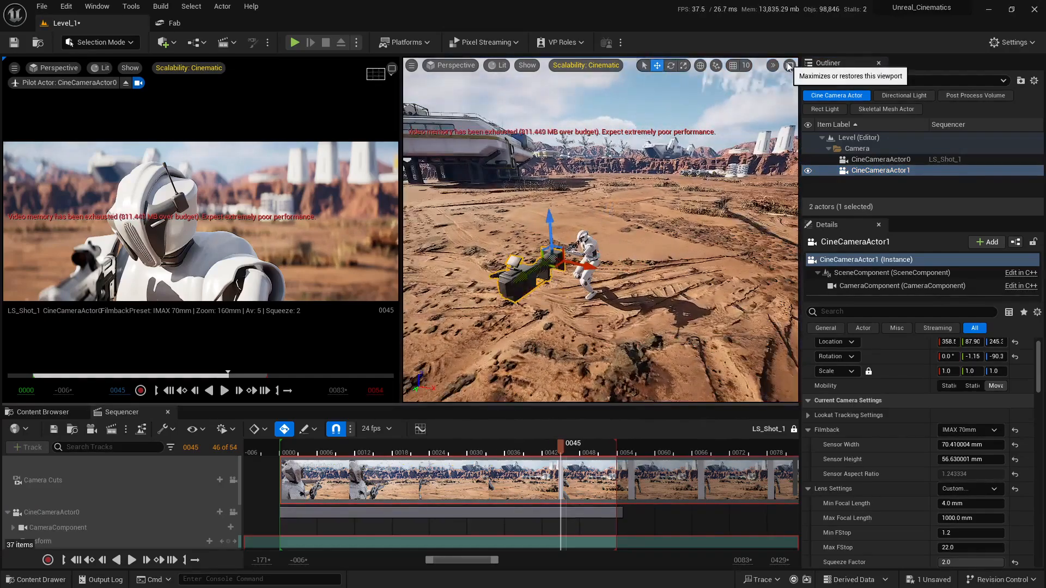
{"action": "left_click", "coordinate": [456, 66]}
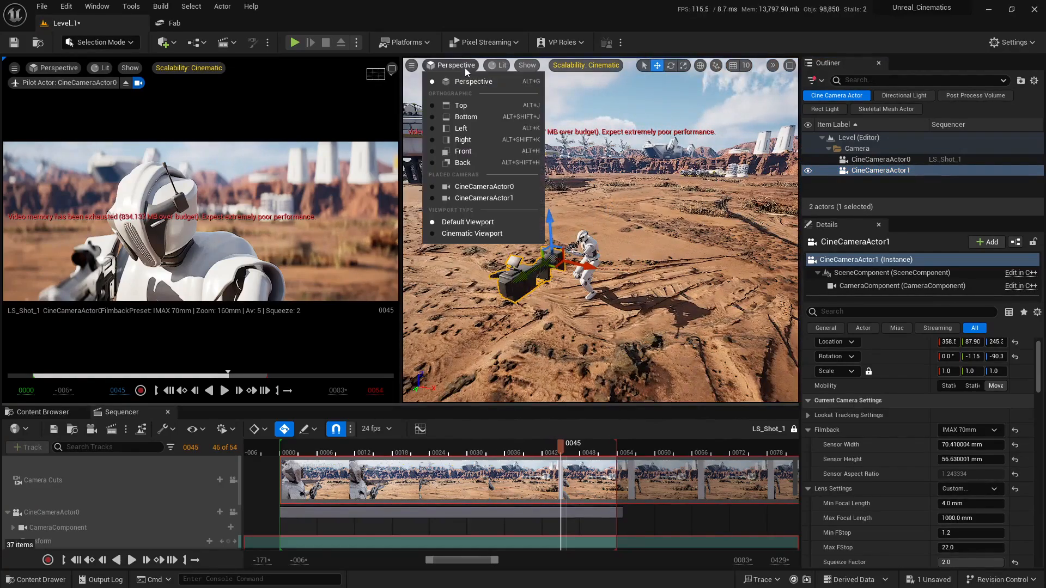
{"action": "left_click", "coordinate": [489, 200]}
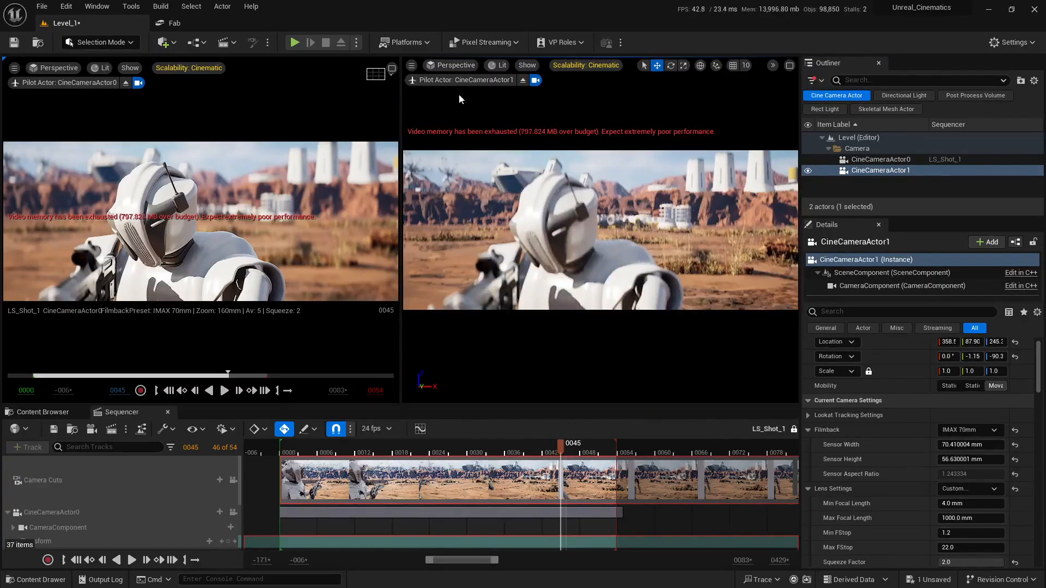
- Make the second viewport a Cinematic Viewport, and show CineCameraActor0 in the first viewport and CineCameraActor1 in the second
{"action": "left_click", "coordinate": [461, 66]}
{"action": "left_click", "coordinate": [472, 231]}
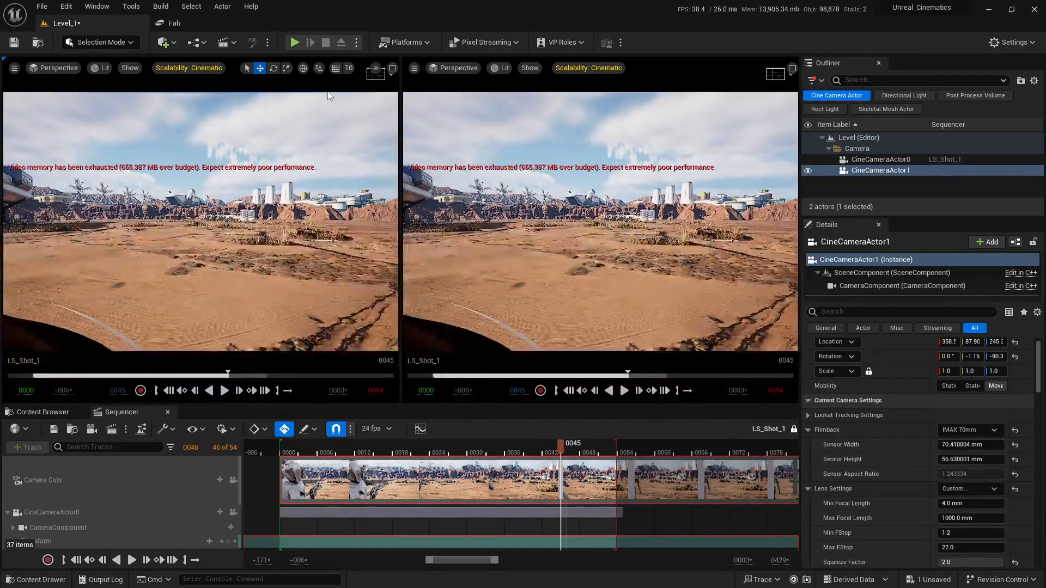
{"action": "left_click", "coordinate": [44, 66]}
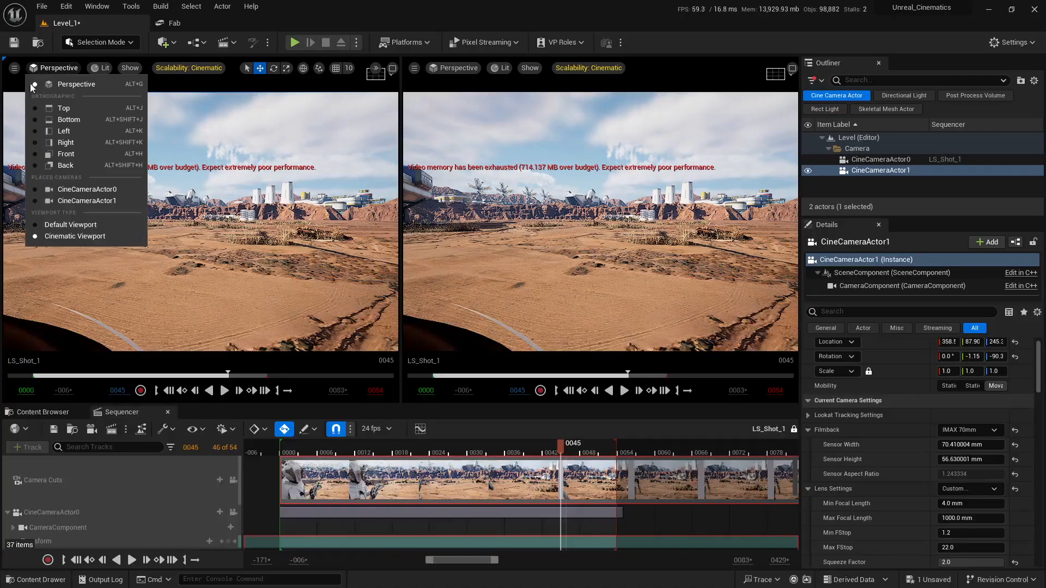
{"action": "left_click", "coordinate": [77, 189]}
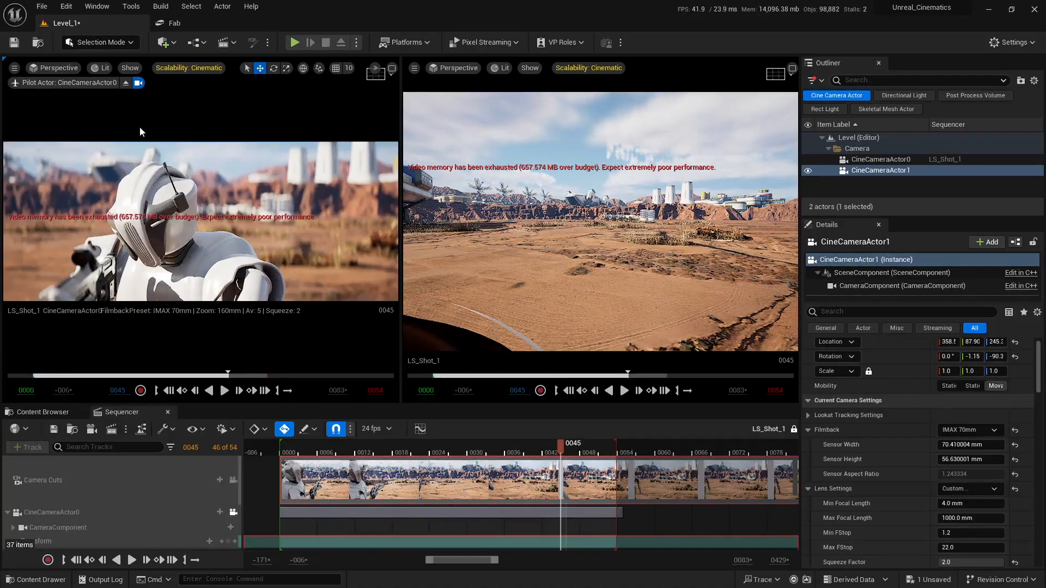
{"action": "left_click", "coordinate": [442, 69]}
{"action": "left_click", "coordinate": [493, 201]}
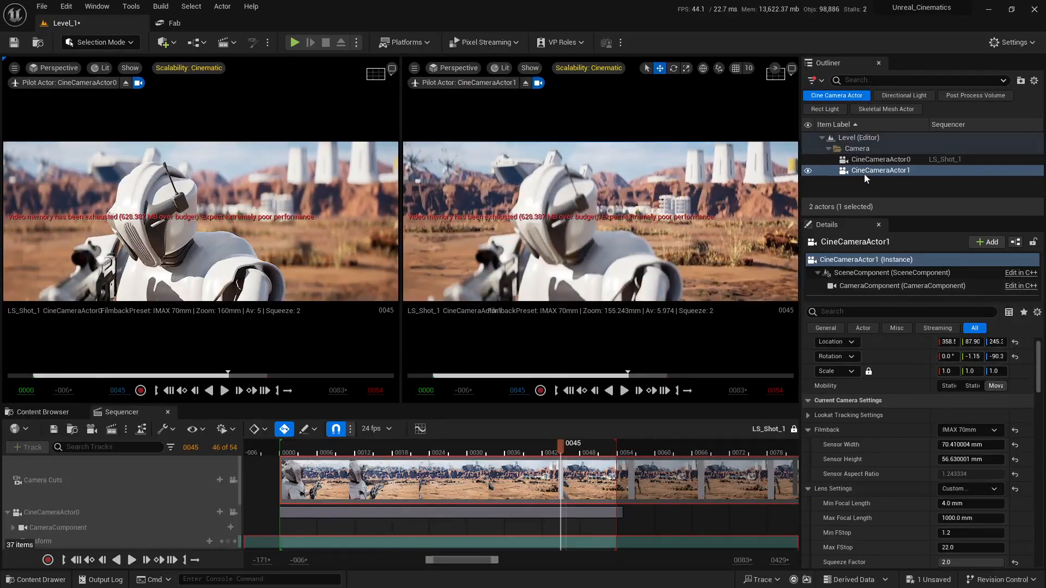
- Reset CineCameraActor1's filmback to 16:9 Digital Film, its lens settings to Universal Zoom and its focus settings to default
{"action": "left_click", "coordinate": [1015, 430]}
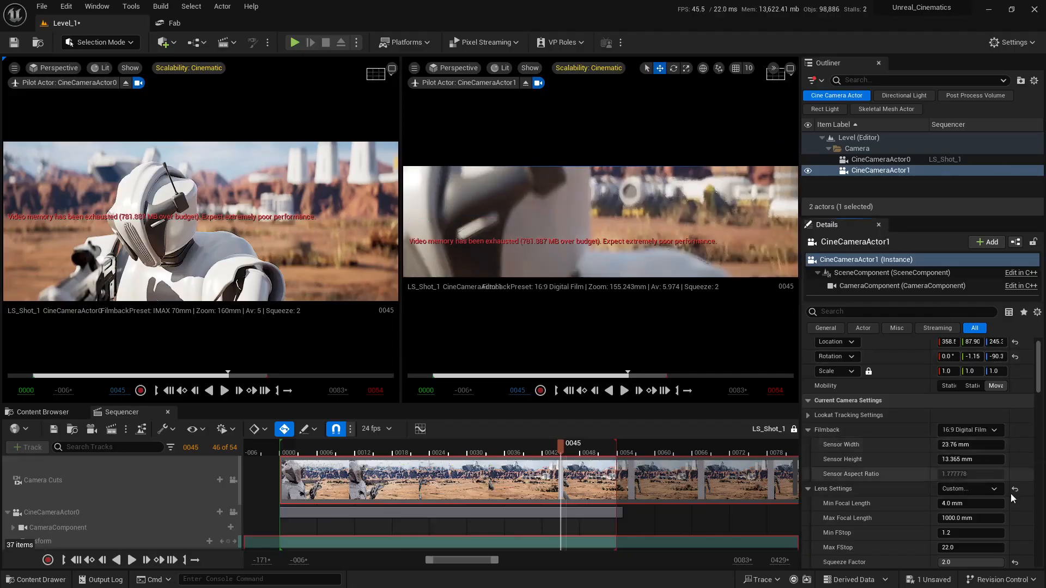
{"action": "scroll", "coordinate": [1011, 496], "scroll_direction": "down", "scroll_amount": 3}
{"action": "left_click", "coordinate": [1015, 403]}
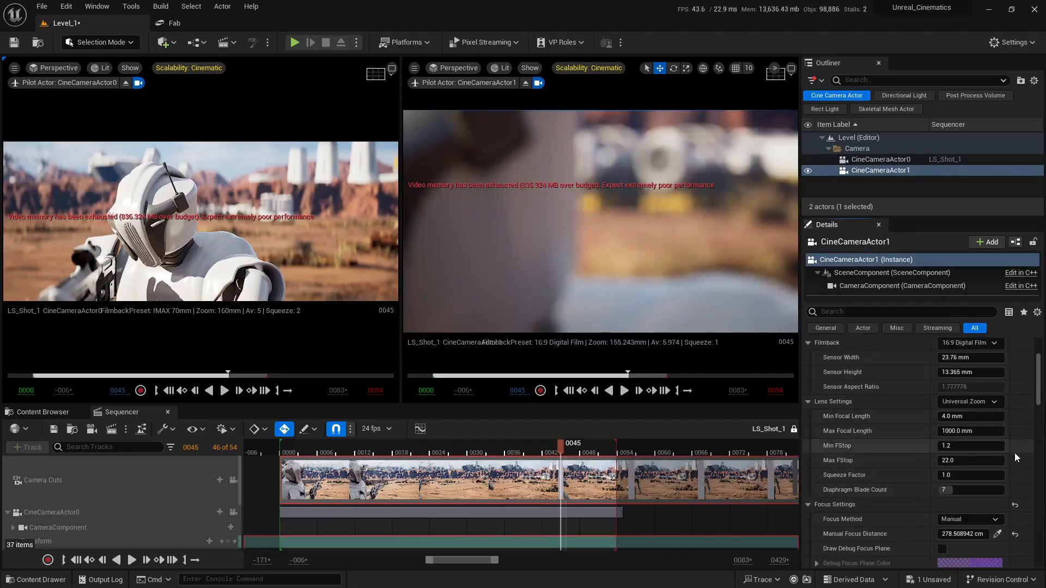
{"action": "left_click", "coordinate": [1016, 509]}
- Reset CineCameraActor1's current focal length to 35 and current aperture to 2.8
{"action": "scroll", "coordinate": [1016, 507], "scroll_direction": "down", "scroll_amount": 5}
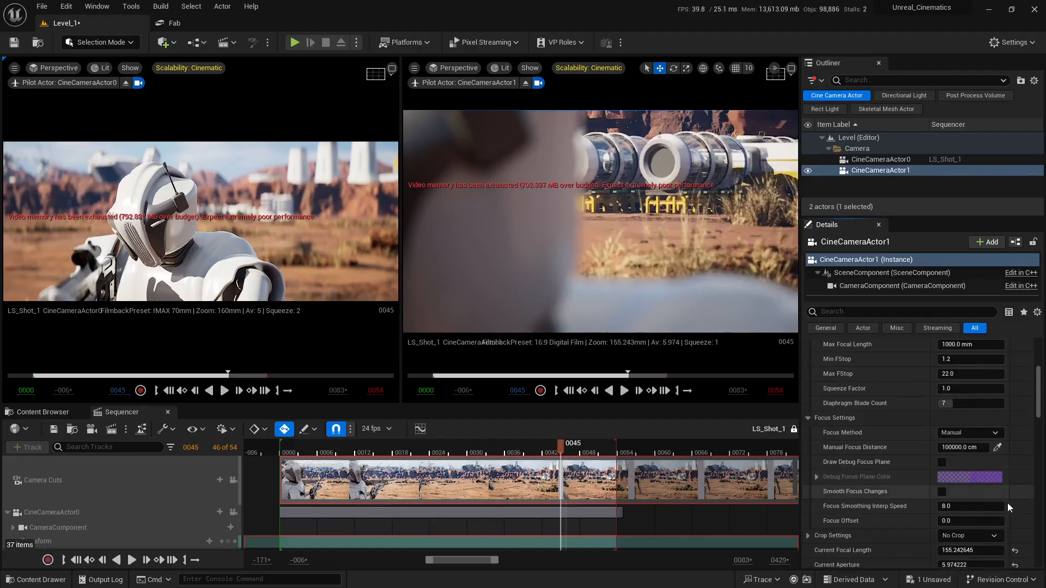
{"action": "left_click", "coordinate": [1015, 499]}
{"action": "left_click", "coordinate": [1016, 513]}
{"action": "scroll", "coordinate": [1015, 507], "scroll_direction": "down", "scroll_amount": 3}
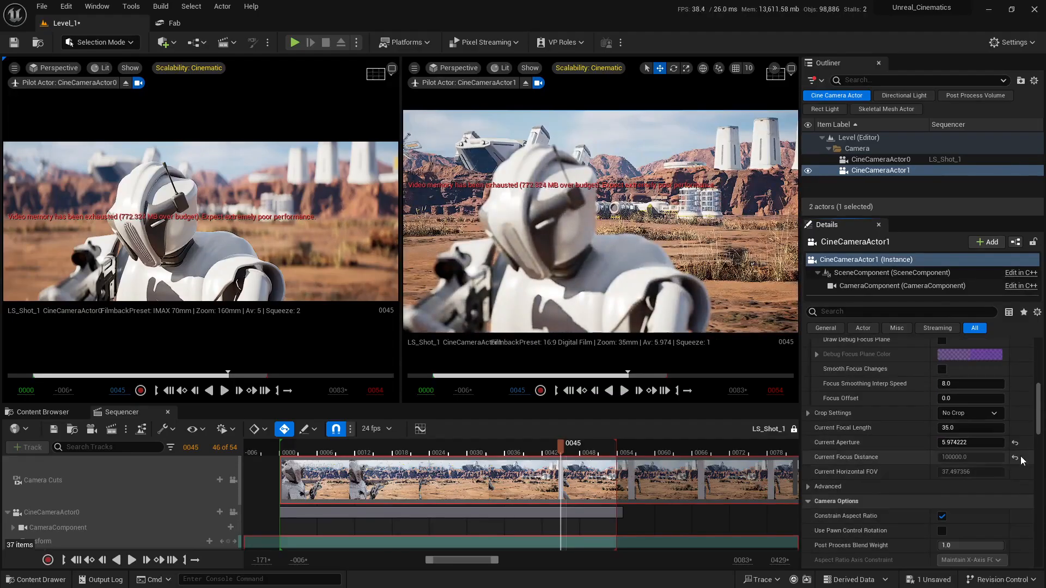
- Sample CineCameraActor1's manual focus distance on the white-armoured character, about 107.9 cm, with the debug focus plane drawn only while checking it
{"action": "scroll", "coordinate": [1000, 481], "scroll_direction": "up", "scroll_amount": 3}
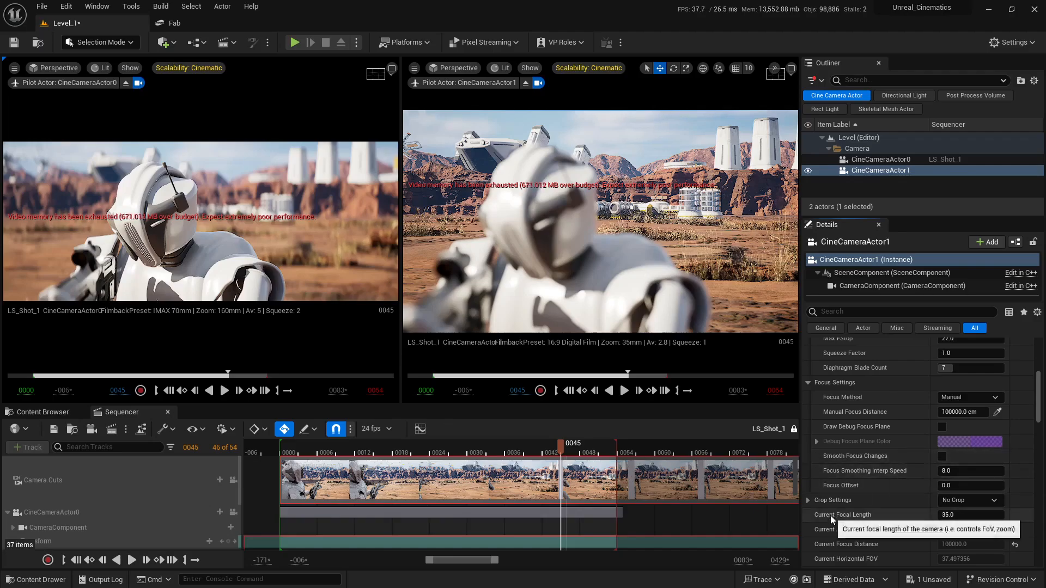
{"action": "scroll", "coordinate": [850, 487], "scroll_direction": "up", "scroll_amount": 1}
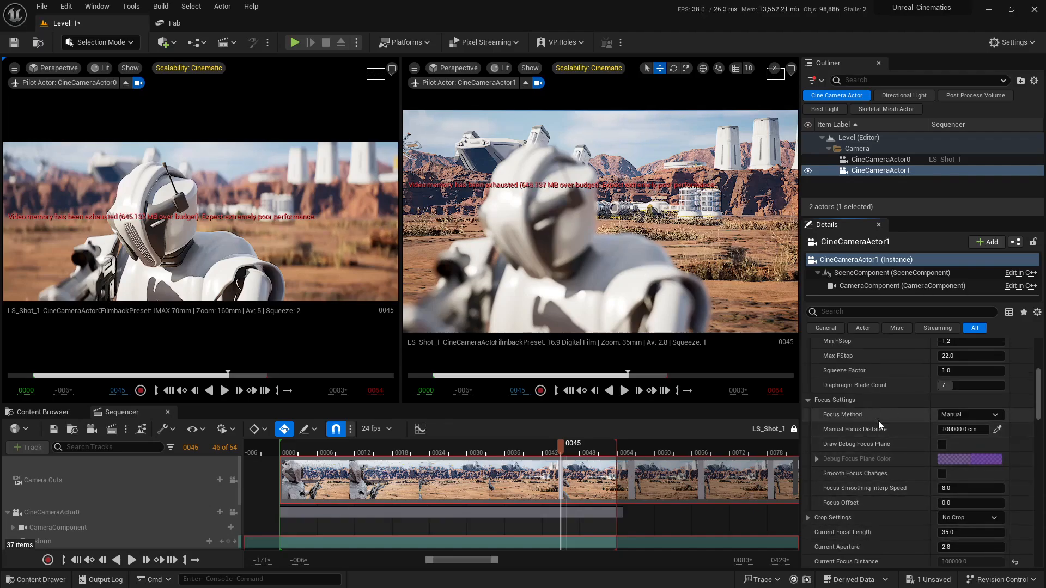
{"action": "left_click", "coordinate": [943, 445]}
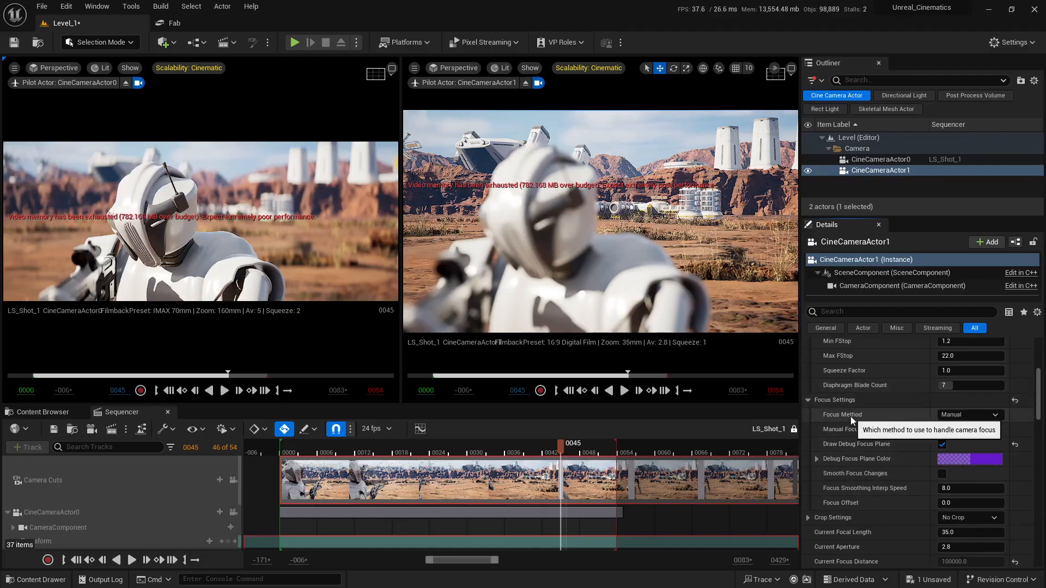
{"action": "left_click", "coordinate": [998, 431]}
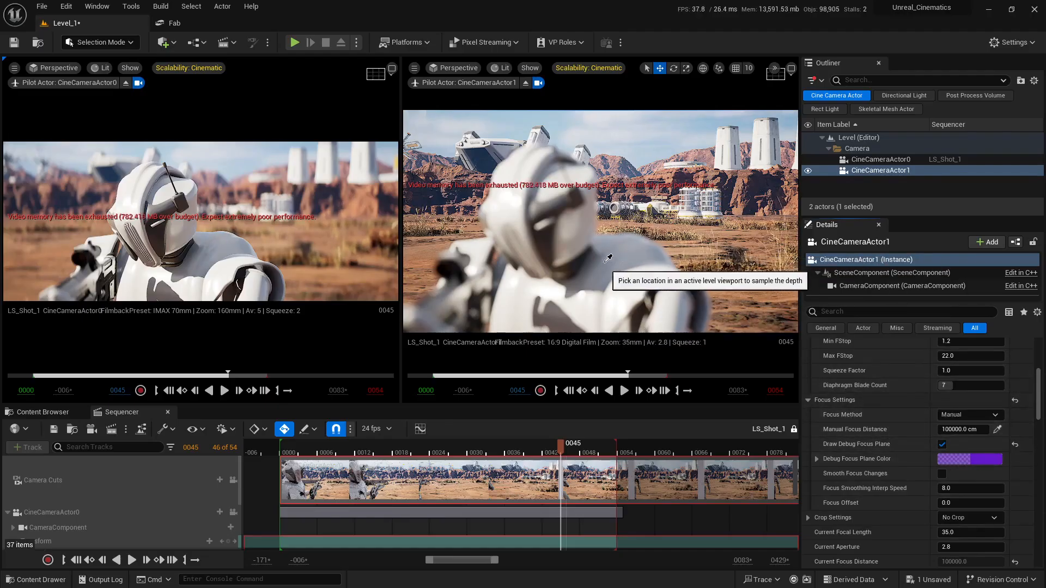
{"action": "left_click", "coordinate": [507, 272]}
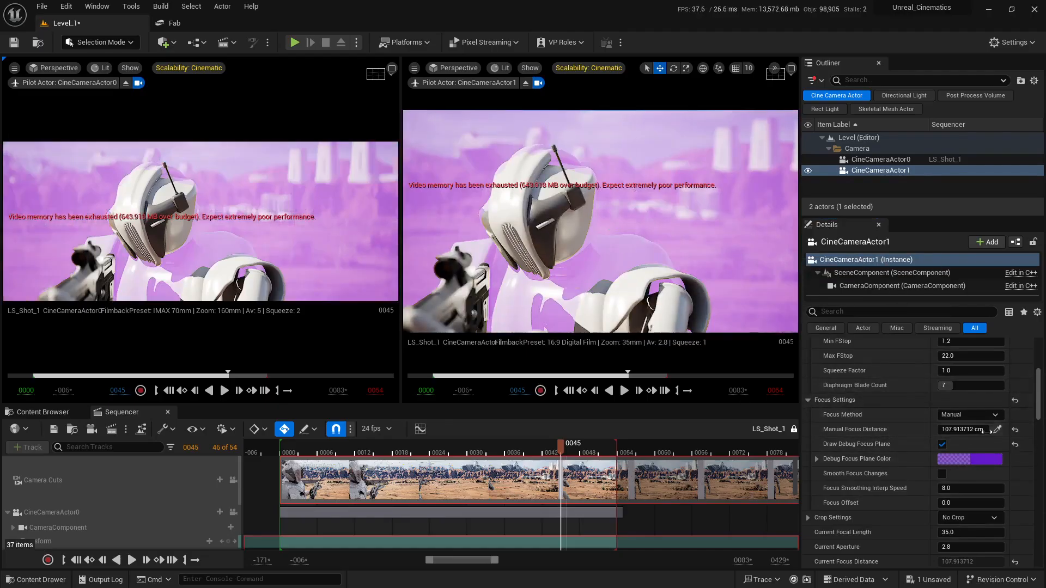
{"action": "left_click", "coordinate": [942, 445]}
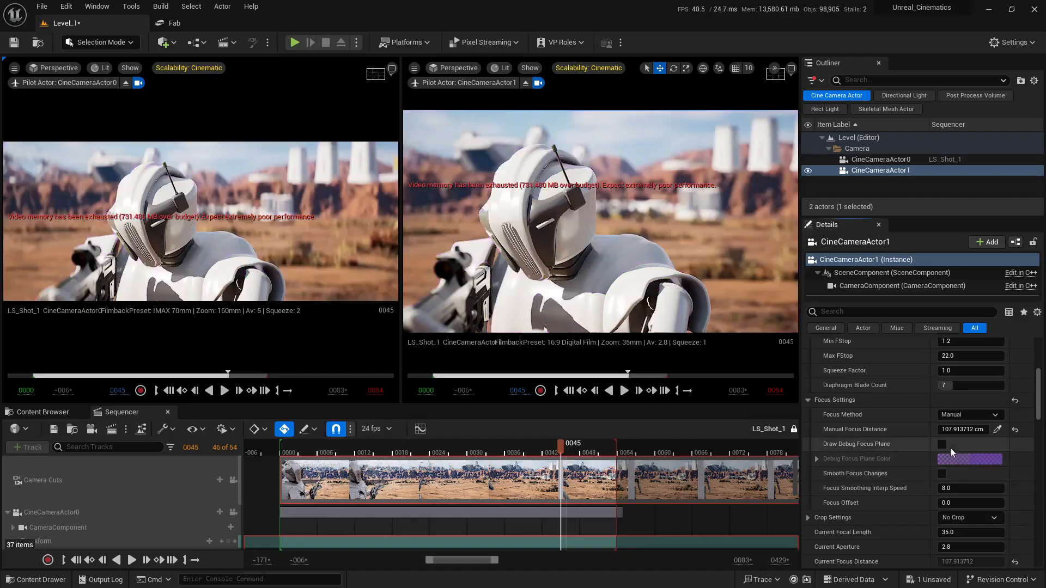
- Set CineCameraActor1's squeeze factor to 2.0 and its current focal length to about 52.8 mm to match the first camera's framing
{"action": "scroll", "coordinate": [936, 534], "scroll_direction": "down", "scroll_amount": 1}
{"action": "scroll", "coordinate": [910, 463], "scroll_direction": "down", "scroll_amount": 1}
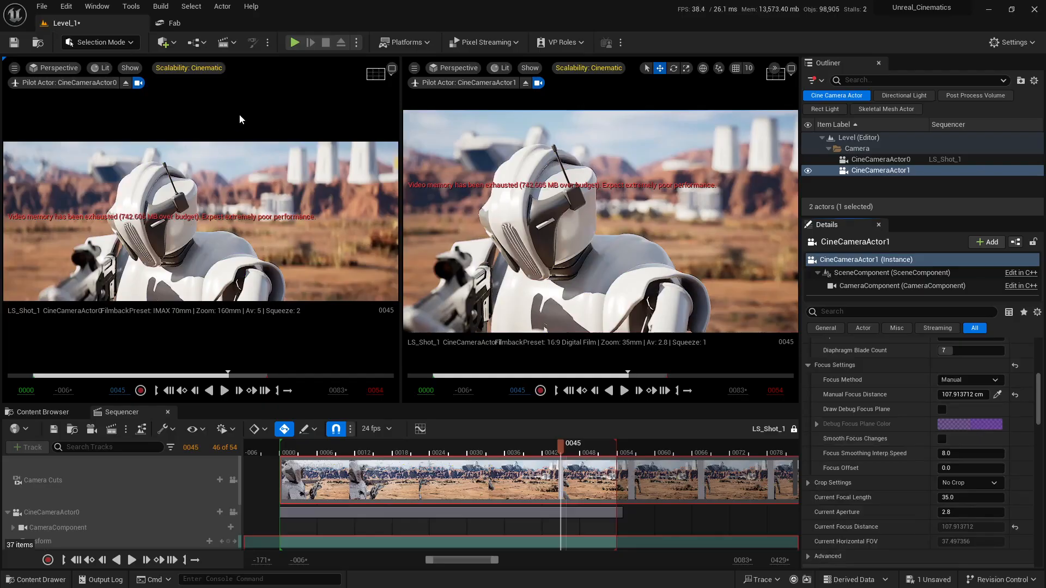
{"action": "scroll", "coordinate": [963, 435], "scroll_direction": "up", "scroll_amount": 3}
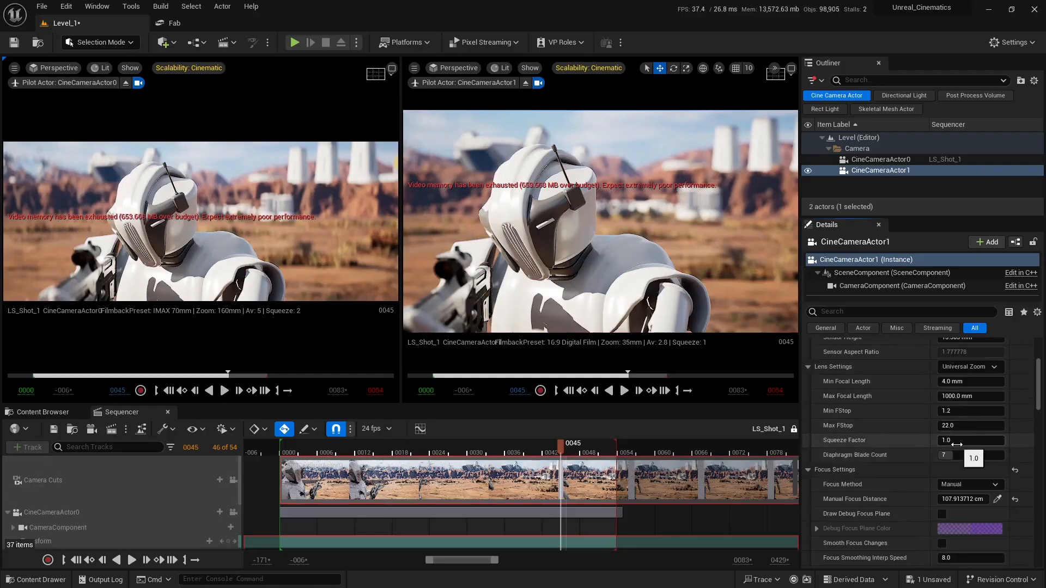
{"action": "left_click_drag", "start_coordinate": [956, 442], "coordinate": [1005, 442]}
{"action": "scroll", "coordinate": [910, 452], "scroll_direction": "down", "scroll_amount": 5}
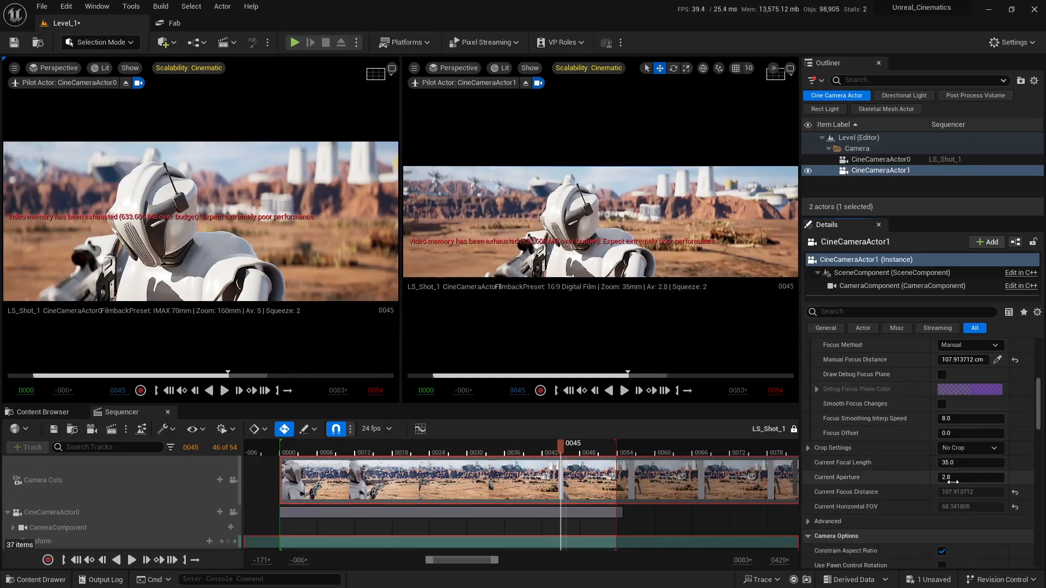
{"action": "scroll", "coordinate": [915, 485], "scroll_direction": "up", "scroll_amount": 2}
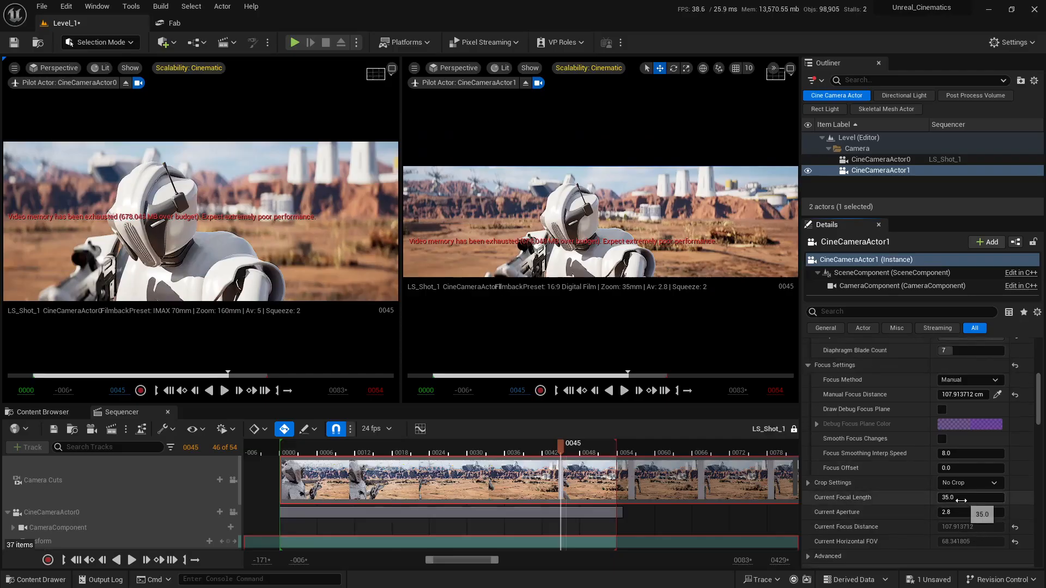
{"action": "left_click_drag", "start_coordinate": [960, 501], "coordinate": [992, 500]}
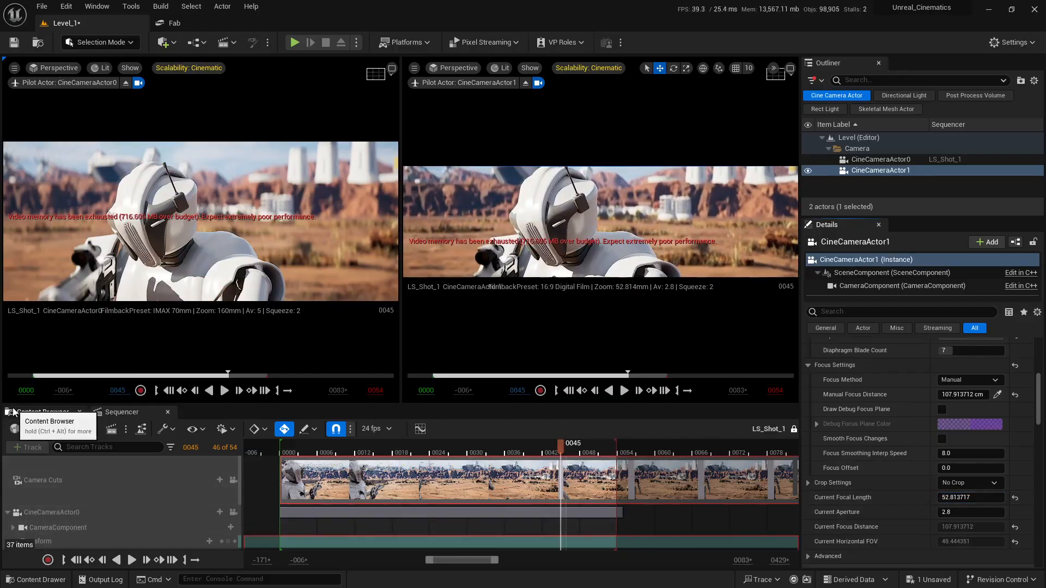
- Show the Content Browser in place of the Sequencer and collapse that area to make both camera viewports taller
{"action": "left_click", "coordinate": [42, 412]}
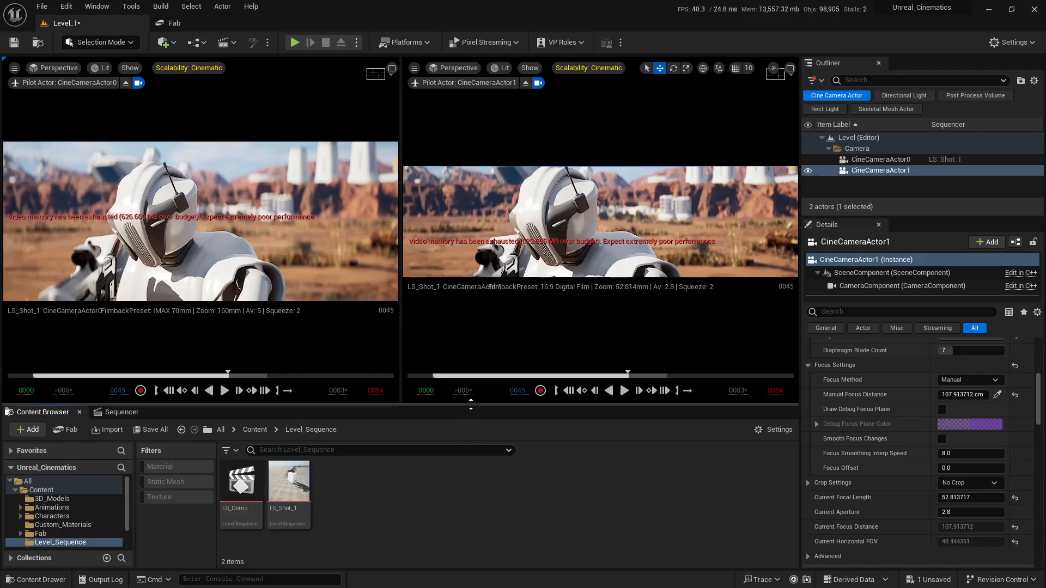
{"action": "left_click_drag", "start_coordinate": [471, 404], "coordinate": [446, 550]}
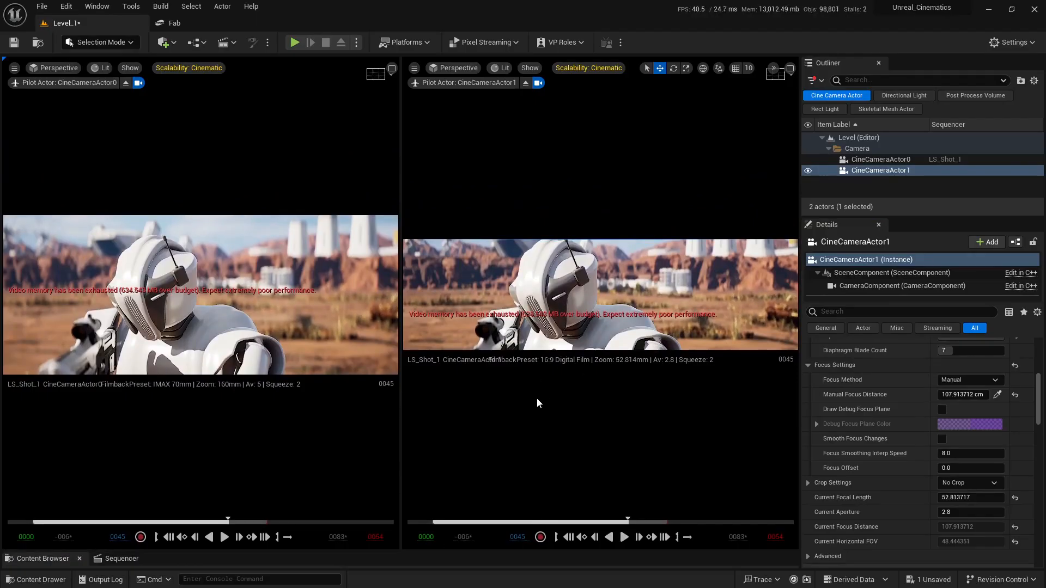
- Examine CineCameraActor1's transform, filmback, lens, focus distance, focal length and aperture settings
{"action": "scroll", "coordinate": [858, 457], "scroll_direction": "up", "scroll_amount": 10}
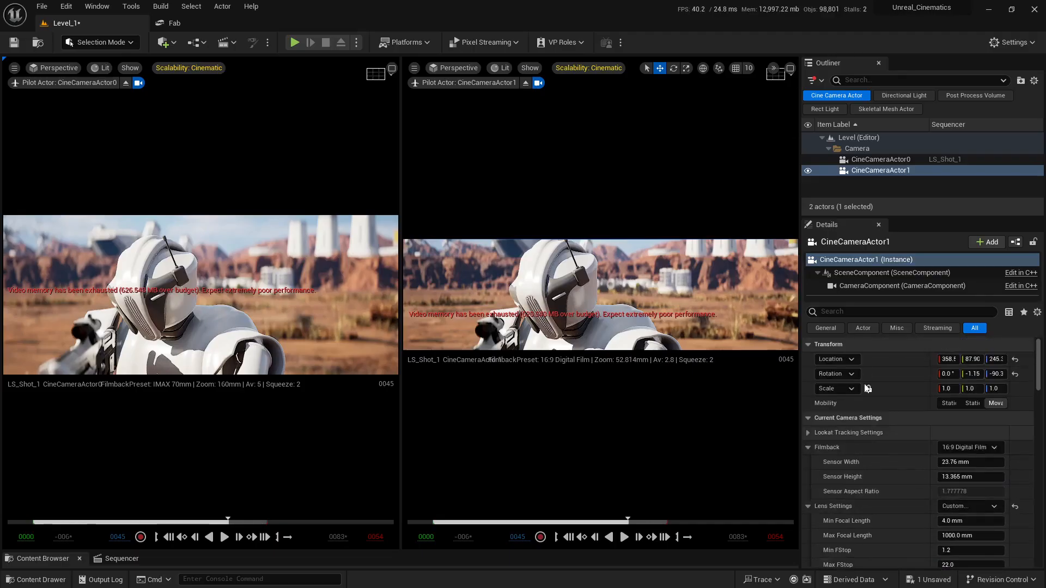
{"action": "scroll", "coordinate": [867, 388], "scroll_direction": "down", "scroll_amount": 5}
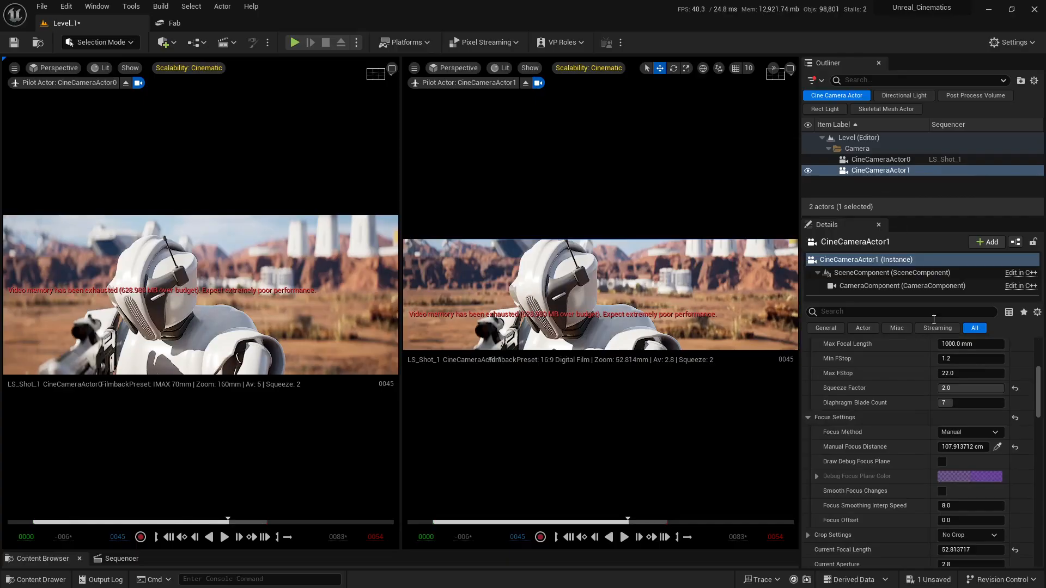
{"action": "scroll", "coordinate": [899, 371], "scroll_direction": "down", "scroll_amount": 2}
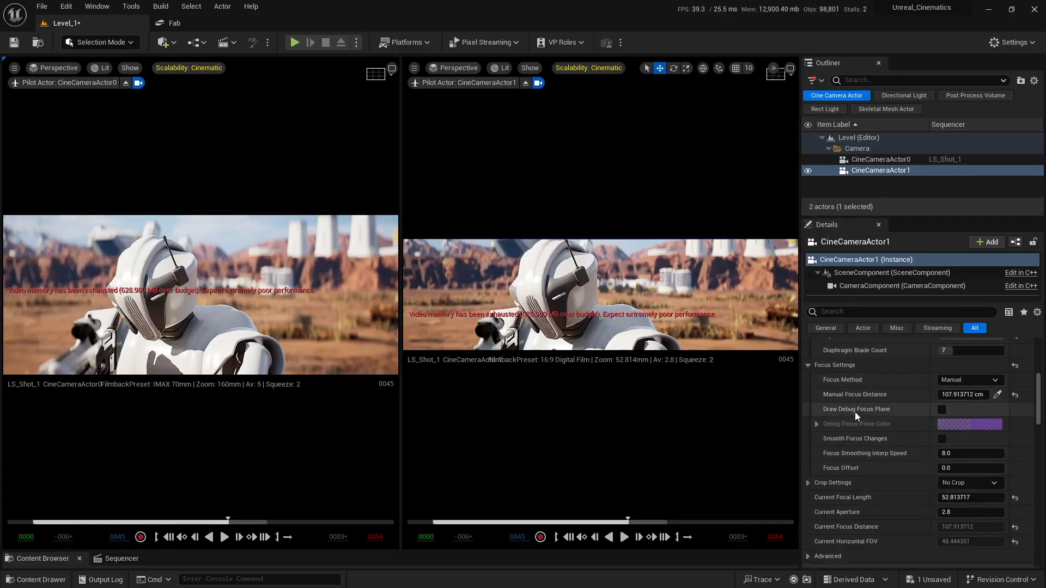
{"action": "scroll", "coordinate": [855, 412], "scroll_direction": "down", "scroll_amount": 2}
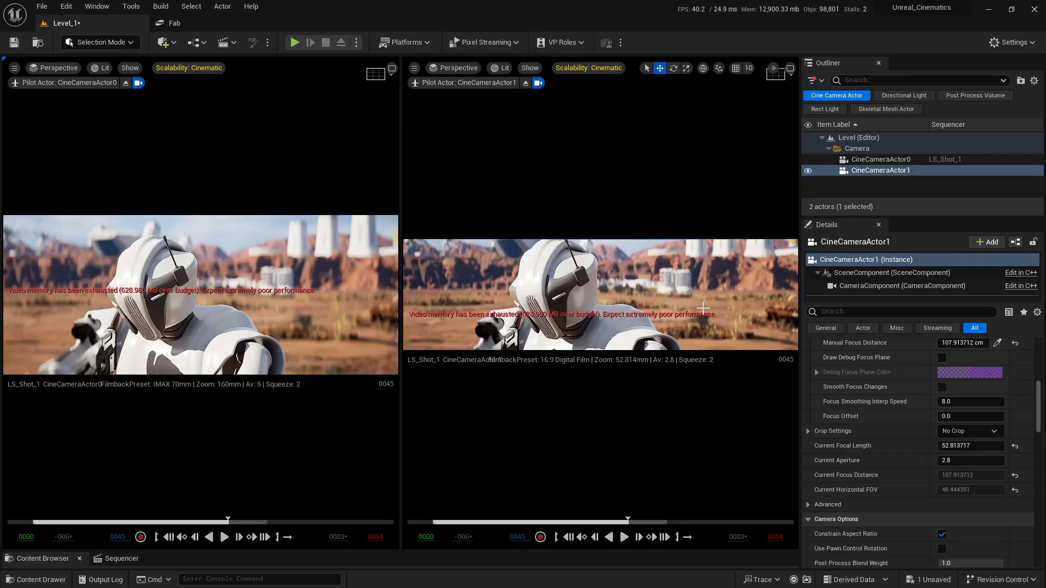
{"action": "scroll", "coordinate": [895, 484], "scroll_direction": "up", "scroll_amount": 3}
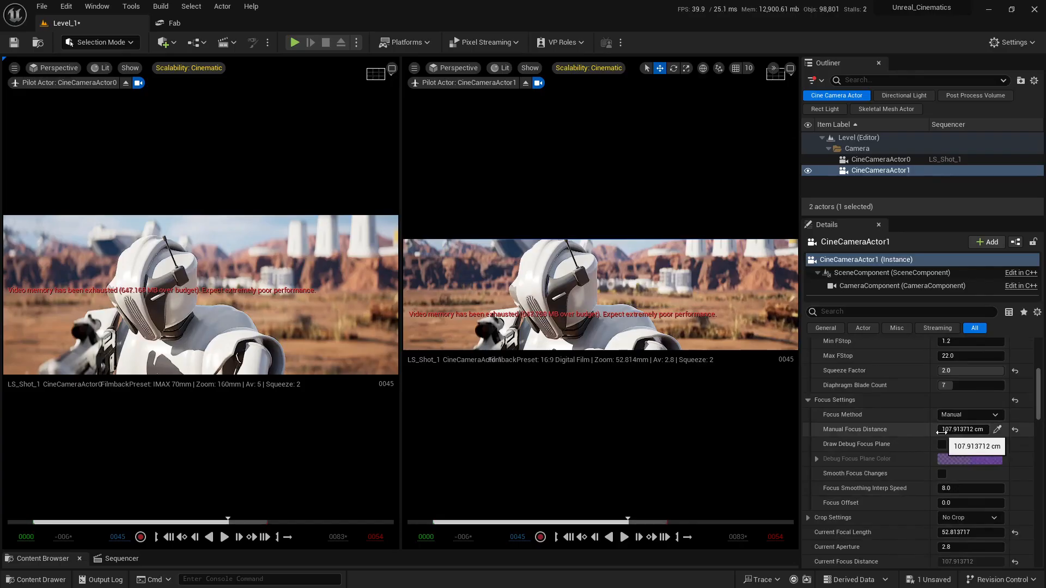
{"action": "scroll", "coordinate": [939, 436], "scroll_direction": "up", "scroll_amount": 4}
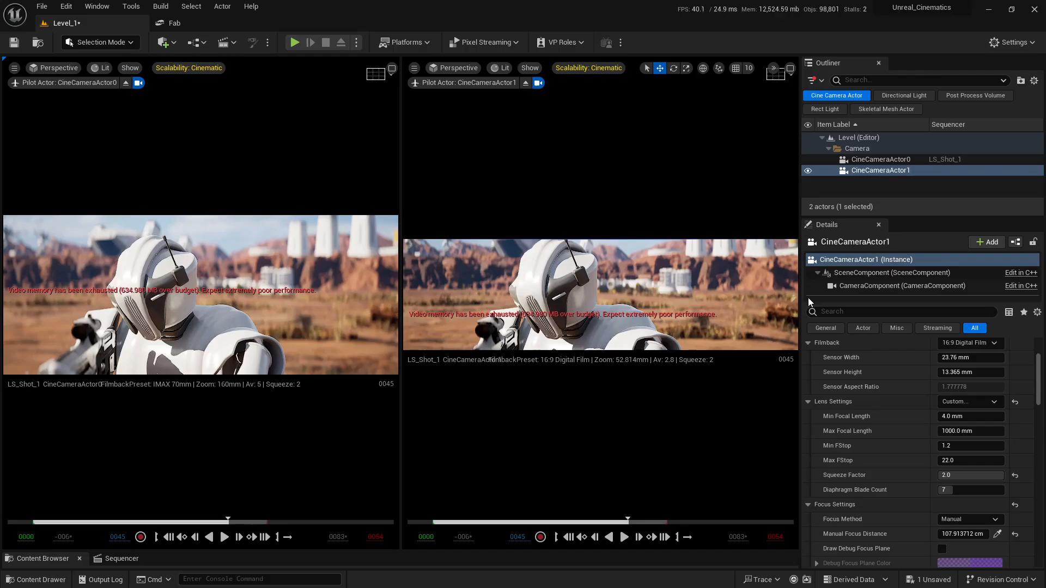
{"action": "scroll", "coordinate": [874, 411], "scroll_direction": "up", "scroll_amount": 4}
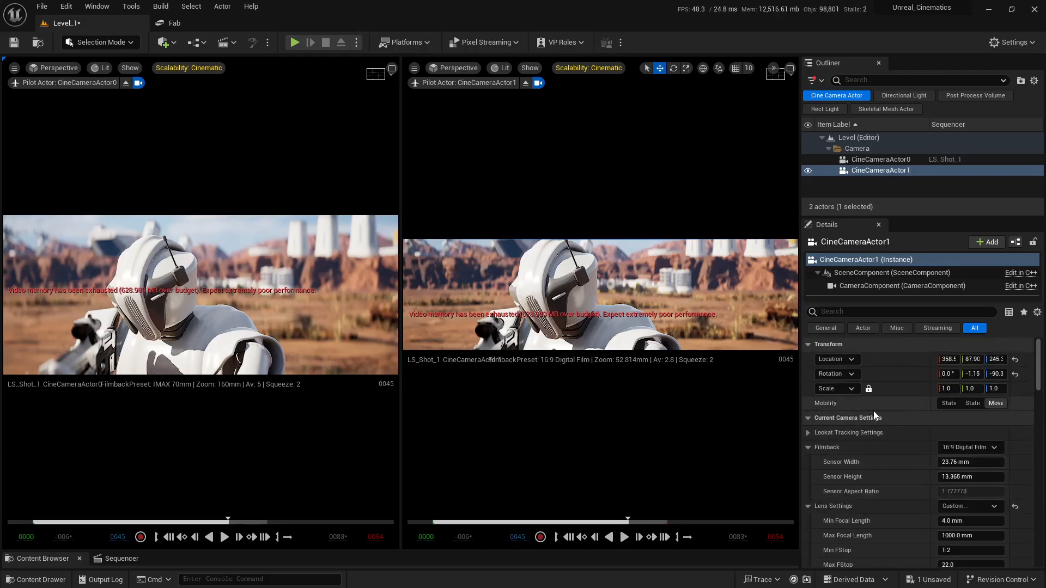
- Compare the filmback presets and sensor sizes of CineCameraActor0 and CineCameraActor1 without changing either preset
{"action": "left_click", "coordinate": [877, 158]}
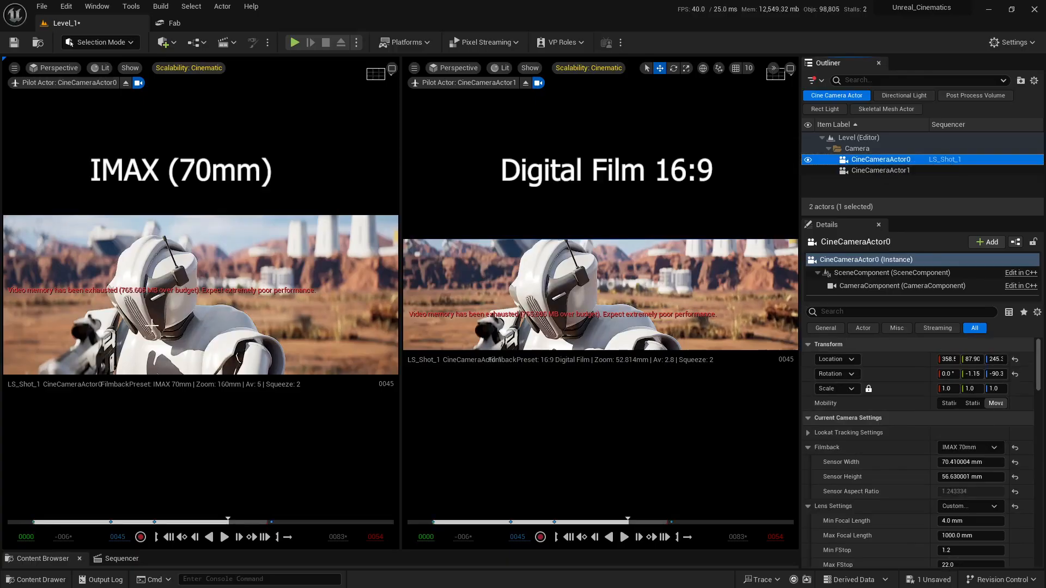
{"action": "scroll", "coordinate": [853, 441], "scroll_direction": "down", "scroll_amount": 1}
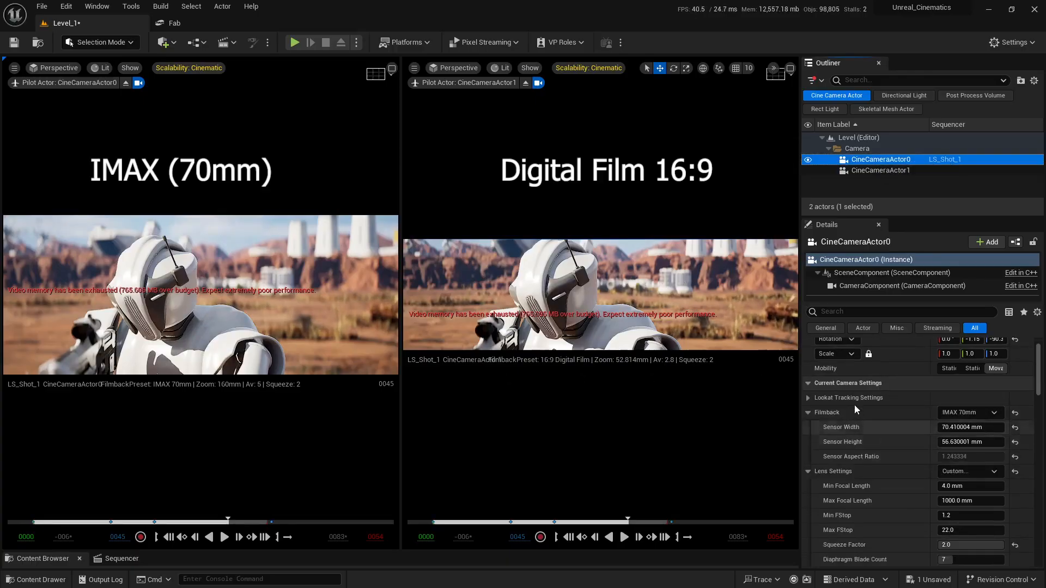
{"action": "left_click", "coordinate": [982, 413]}
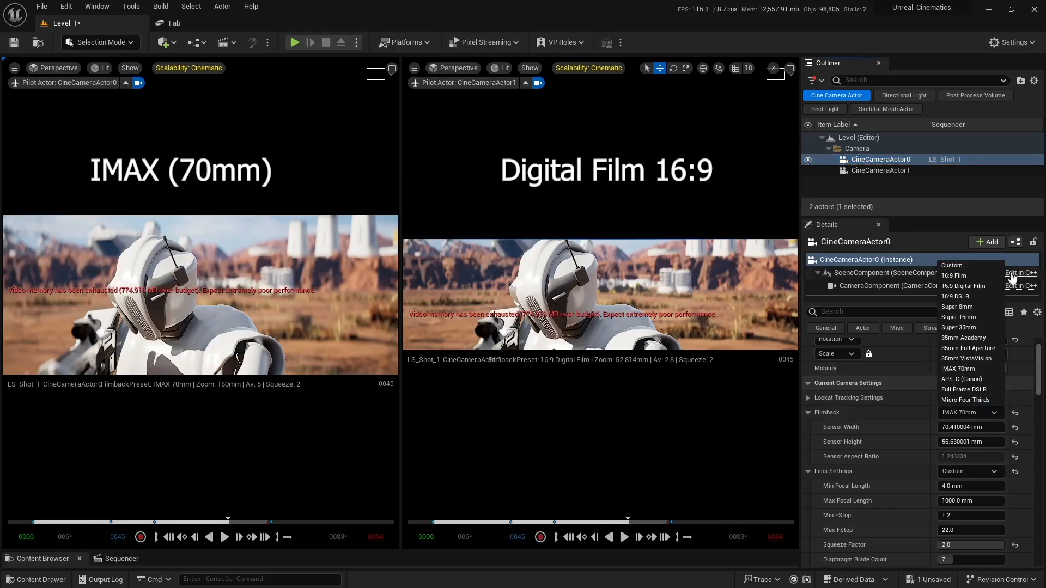
{"action": "left_click", "coordinate": [957, 411]}
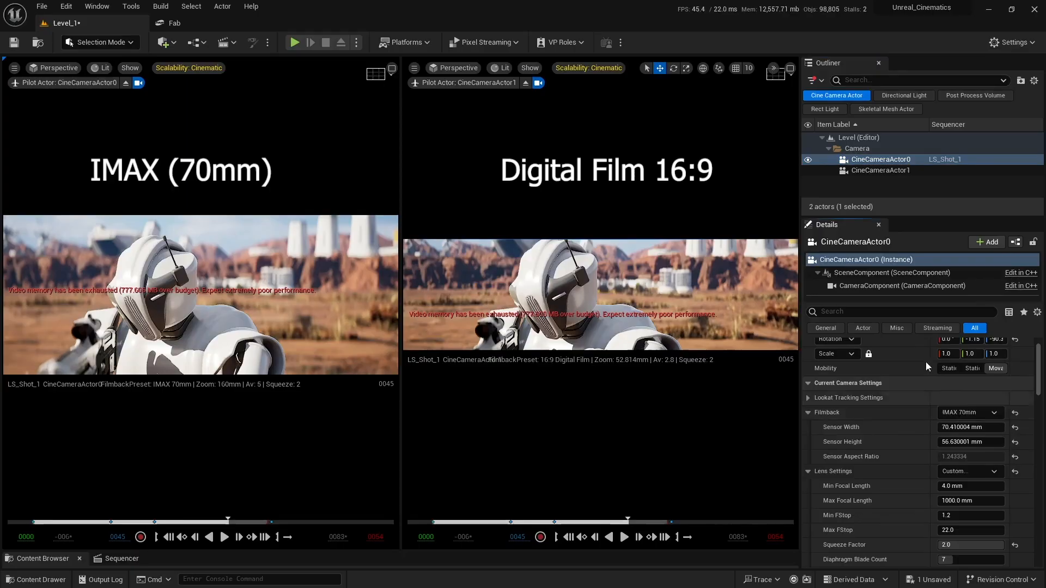
{"action": "left_click", "coordinate": [904, 171]}
{"action": "left_click", "coordinate": [994, 412]}
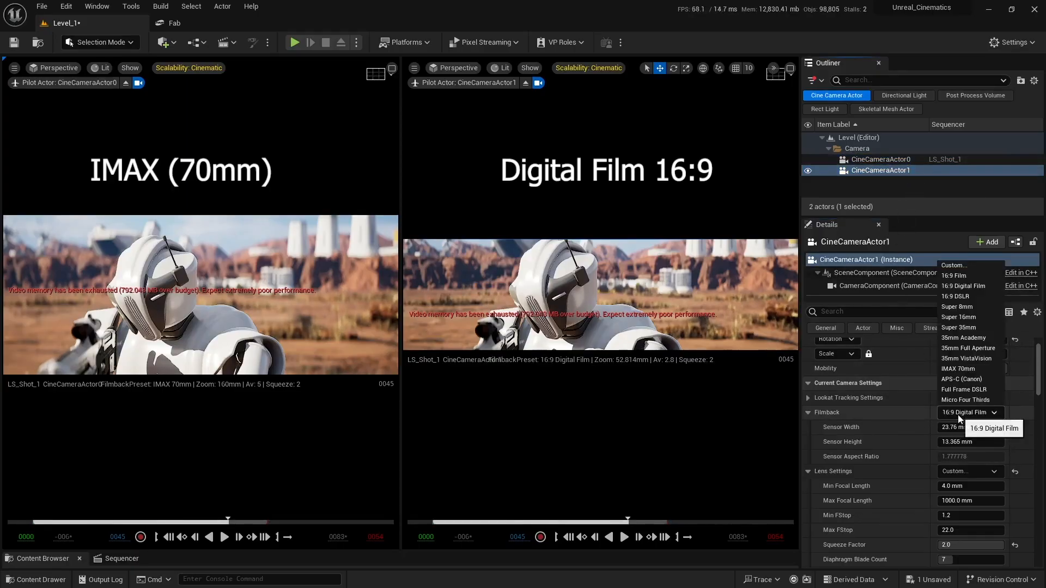
{"action": "left_click", "coordinate": [995, 413]}
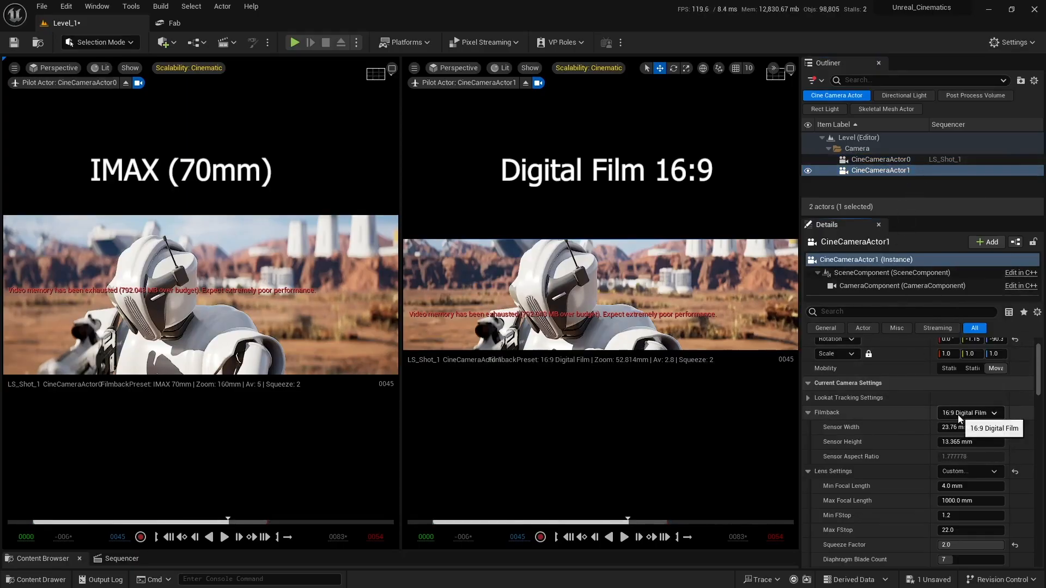
- Examine CineCameraActor0's filmback, lens, focus and camera option settings for comparison with the second camera
{"action": "left_click", "coordinate": [897, 160]}
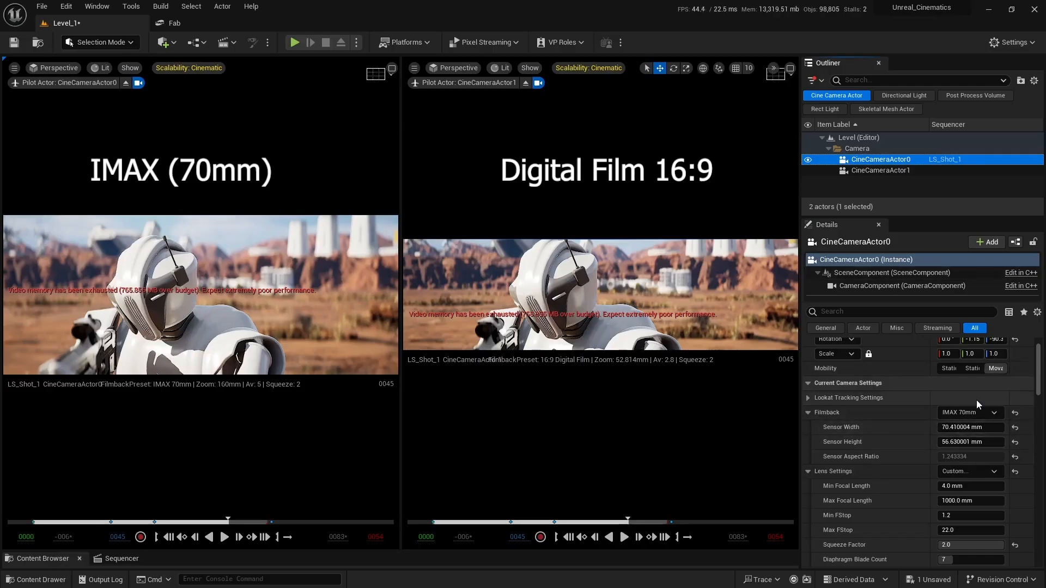
{"action": "scroll", "coordinate": [913, 368], "scroll_direction": "down", "scroll_amount": 4}
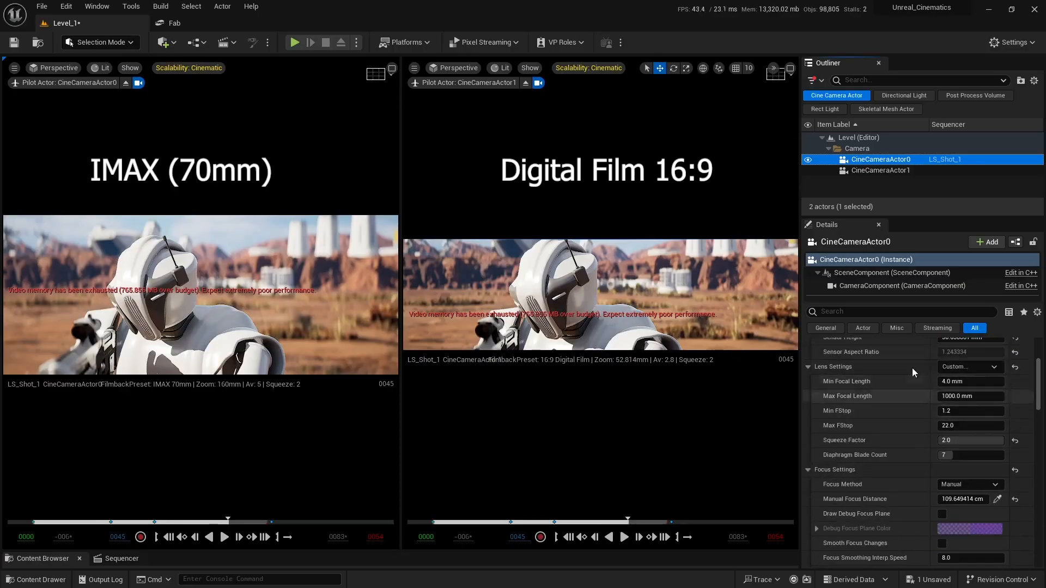
{"action": "scroll", "coordinate": [894, 394], "scroll_direction": "up", "scroll_amount": 2}
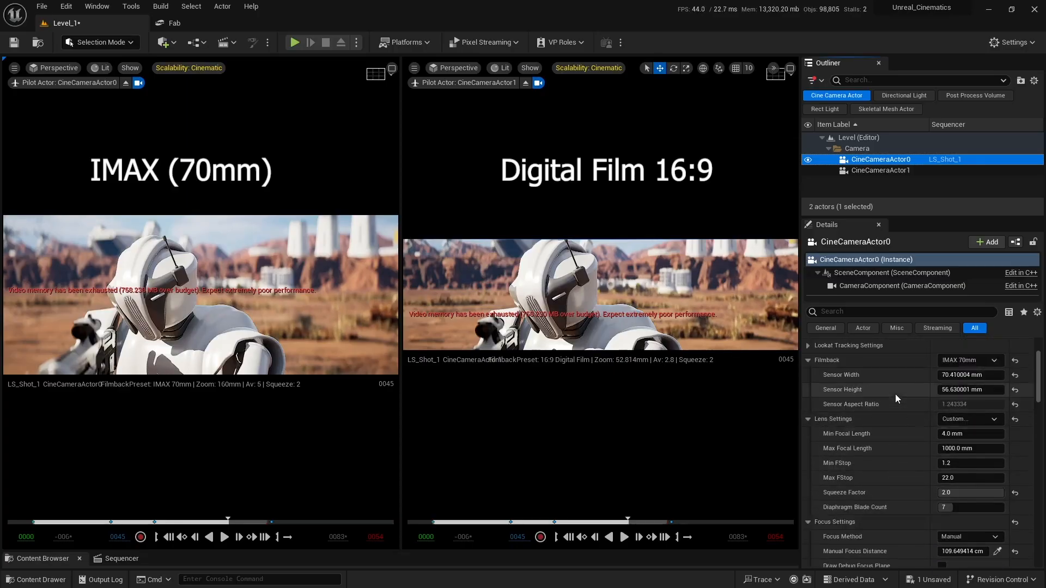
{"action": "scroll", "coordinate": [894, 394], "scroll_direction": "down", "scroll_amount": 6}
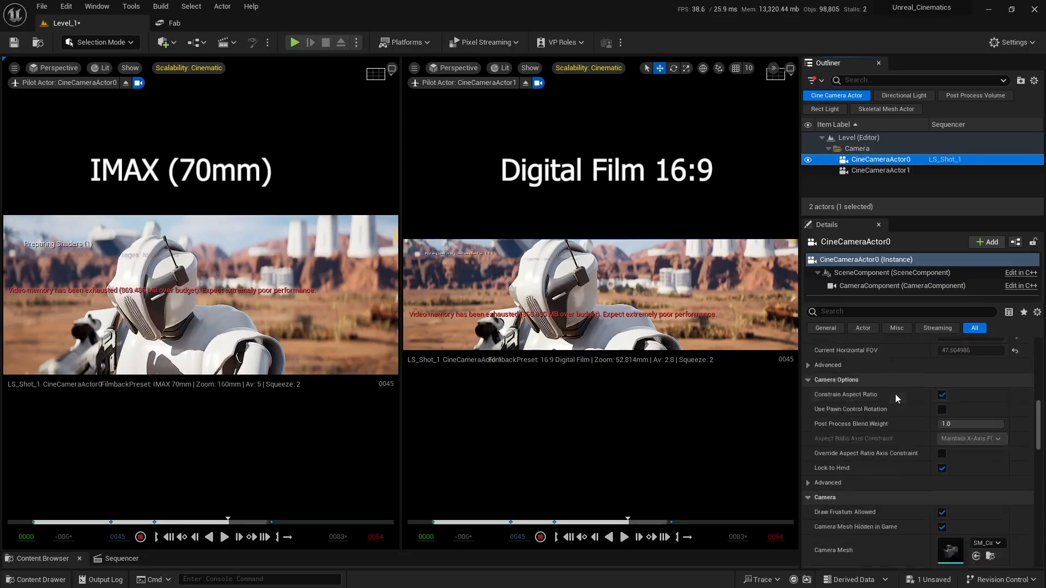
{"action": "scroll", "coordinate": [895, 394], "scroll_direction": "up", "scroll_amount": 5}
{"action": "scroll", "coordinate": [895, 394], "scroll_direction": "up", "scroll_amount": 5}
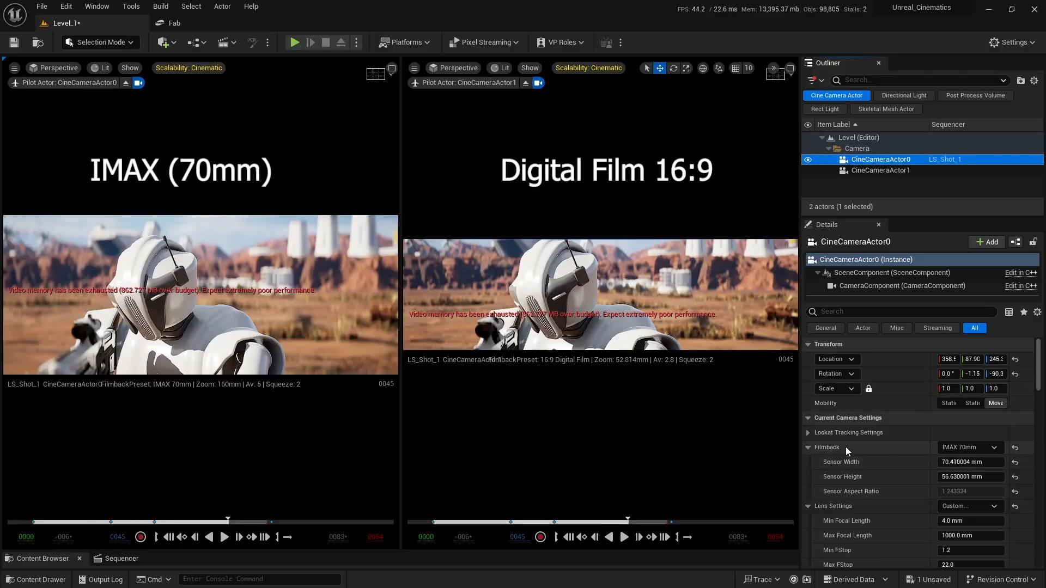
- Compare the edges of both camera views by selecting CineCameraActor1, highlighting the background power station, clearing the selection and highlighting the comms array
{"action": "left_click", "coordinate": [889, 171]}
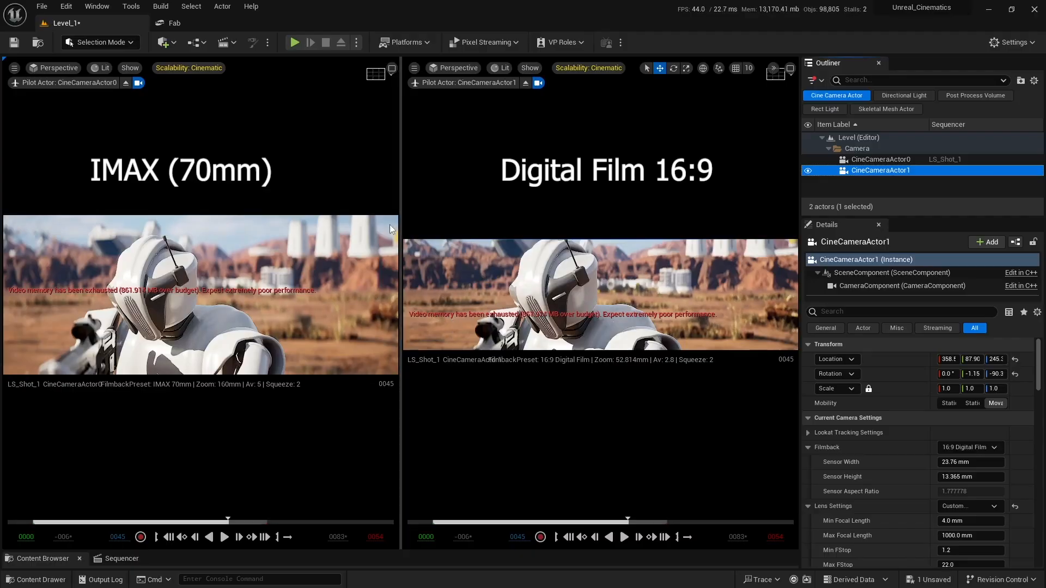
{"action": "left_click", "coordinate": [363, 229]}
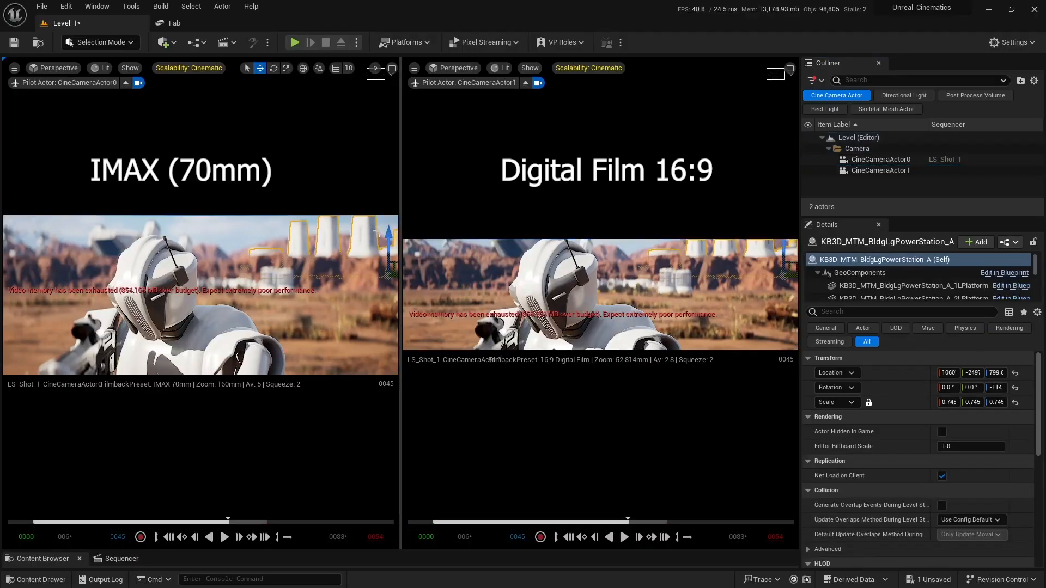
{"action": "key", "text": "Escape"}
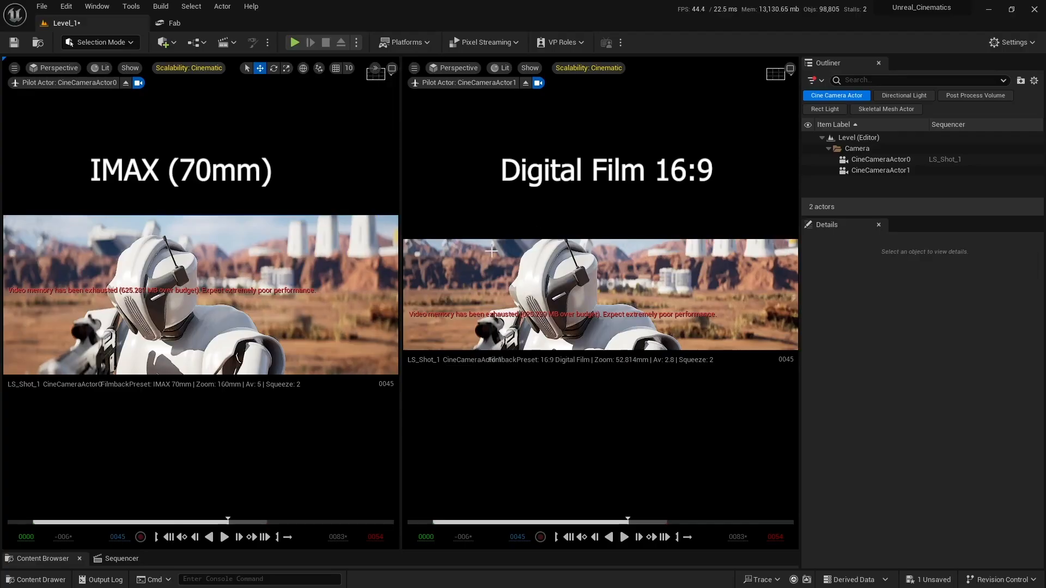
{"action": "left_click", "coordinate": [12, 232]}
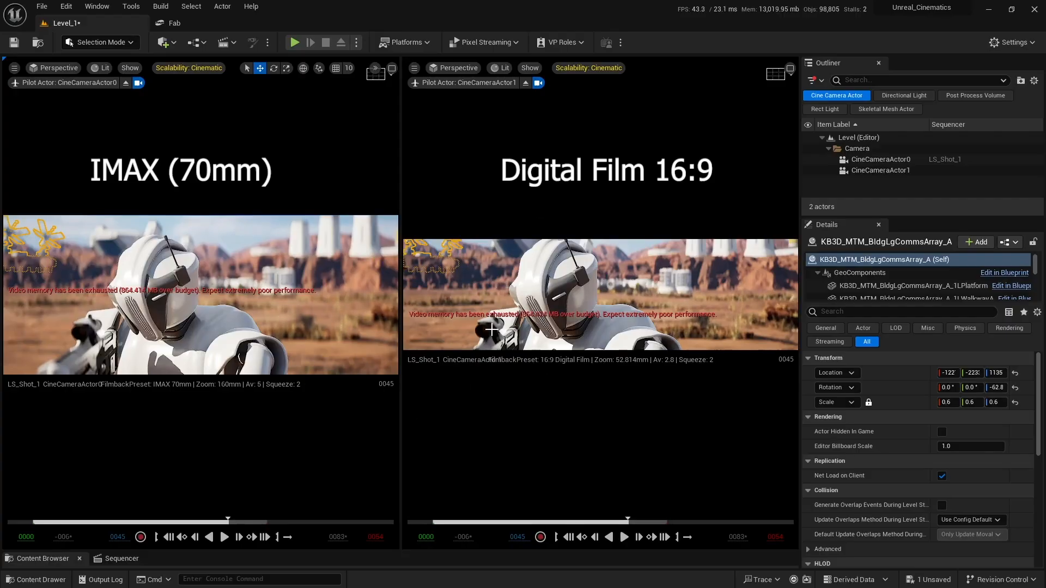
- Compare both camera views by clearing the selection and highlighting the cargo ship, the background power station and the robot character
{"action": "key", "text": "Escape"}
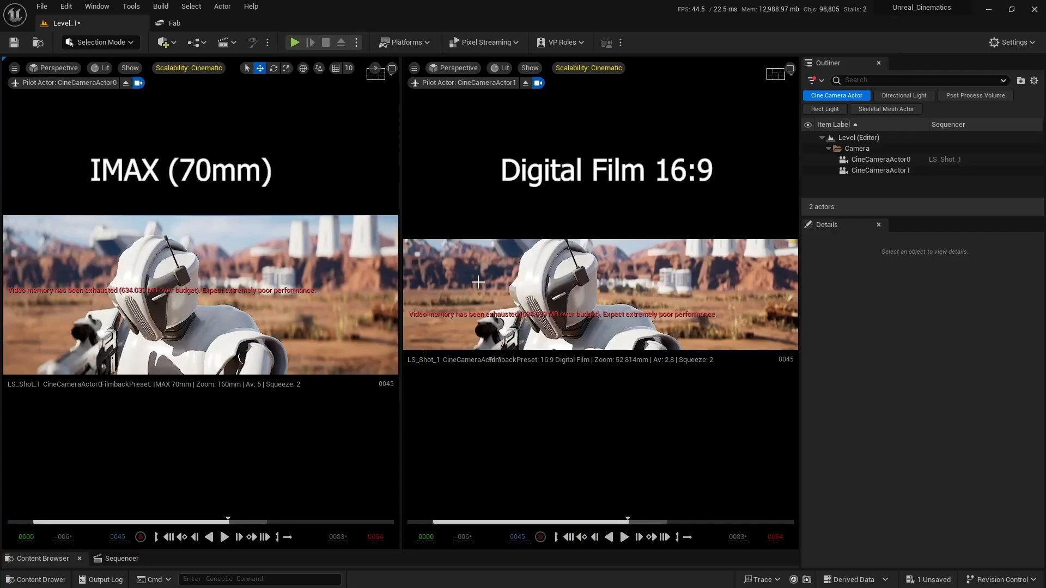
{"action": "left_click", "coordinate": [504, 246]}
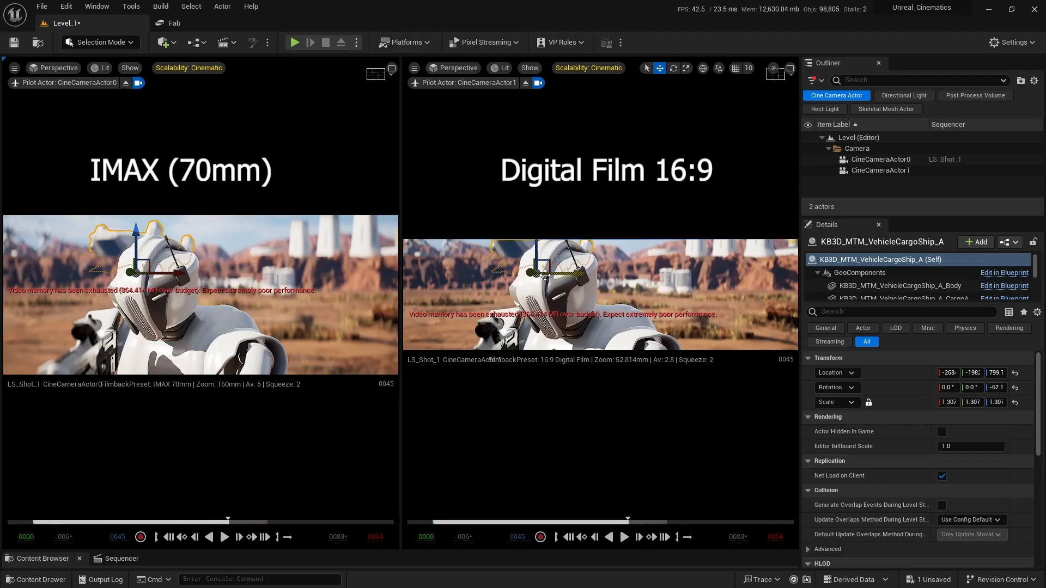
{"action": "left_click", "coordinate": [326, 238]}
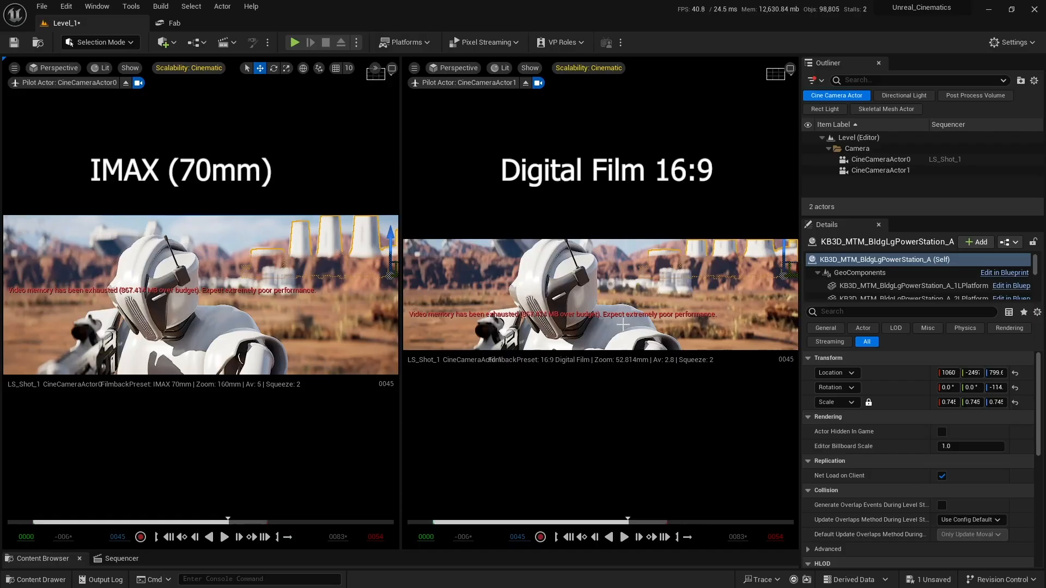
{"action": "left_click", "coordinate": [623, 325]}
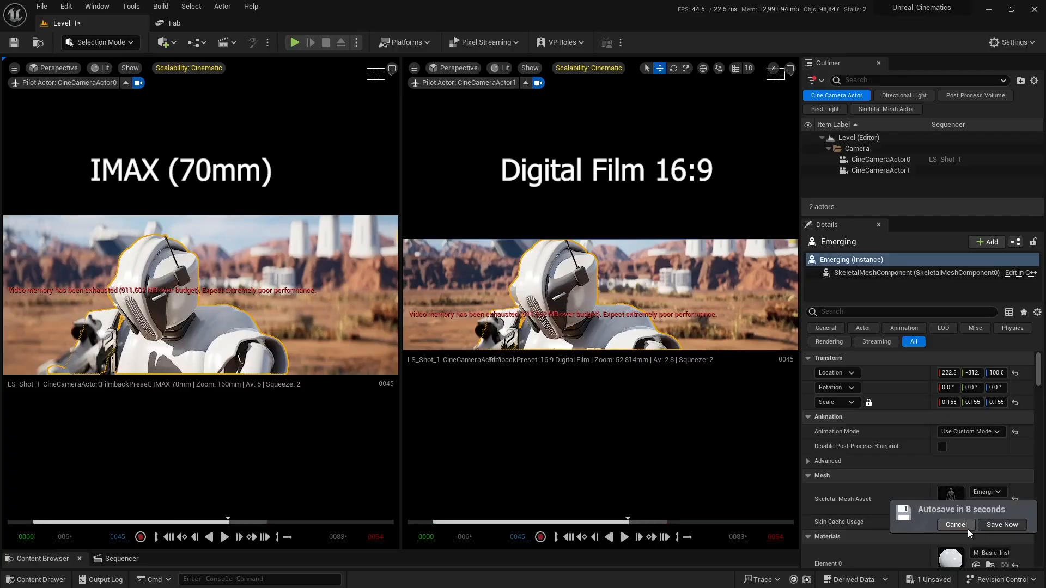
- Compare the filmback presets and sensor sizes of CineCameraActor0 and CineCameraActor1 by selecting each camera in turn
{"action": "left_click", "coordinate": [881, 159]}
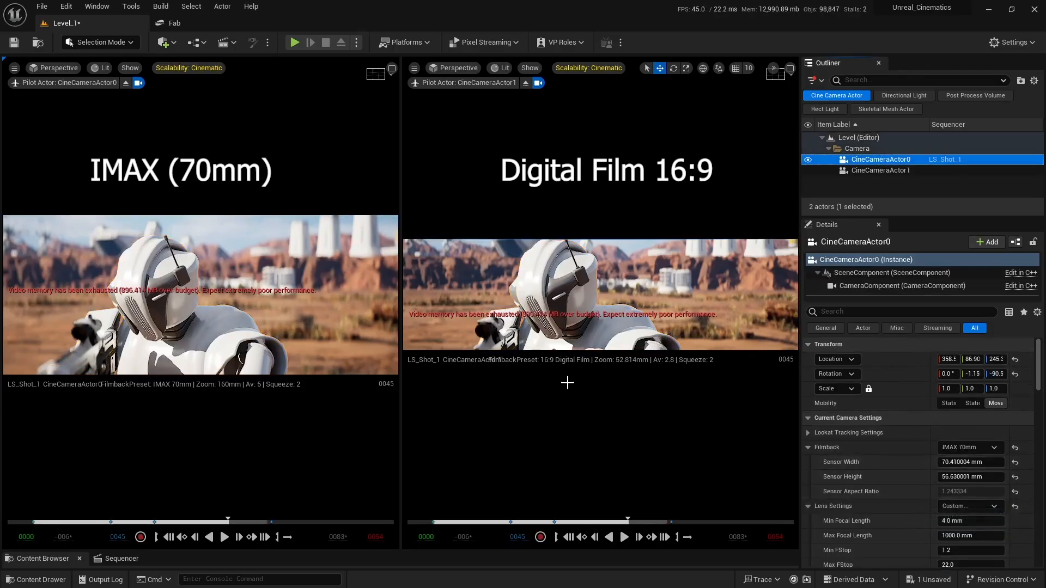
{"action": "scroll", "coordinate": [878, 449], "scroll_direction": "down", "scroll_amount": 1}
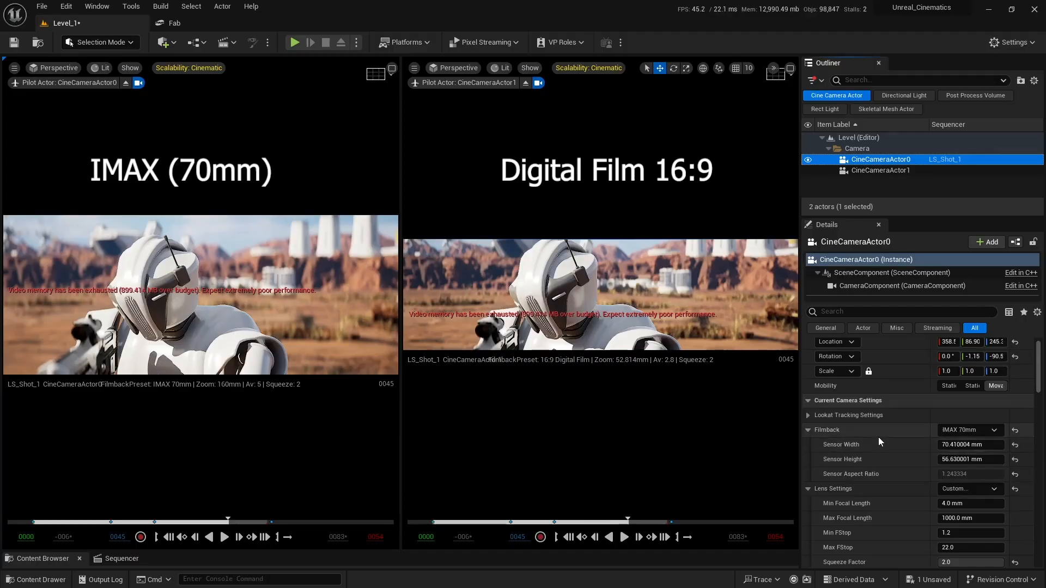
{"action": "left_click", "coordinate": [886, 171]}
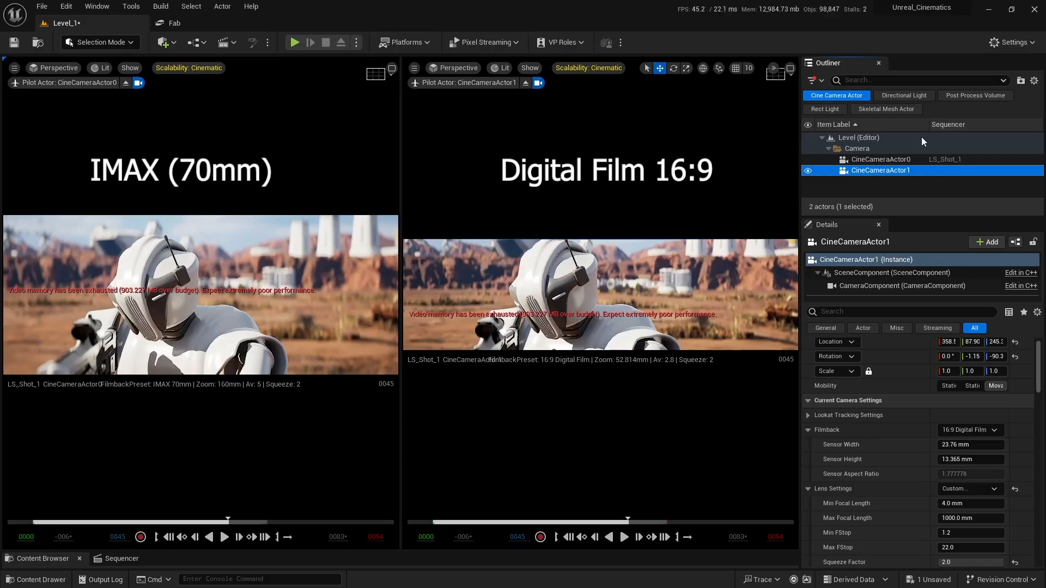
{"action": "left_click", "coordinate": [896, 159]}
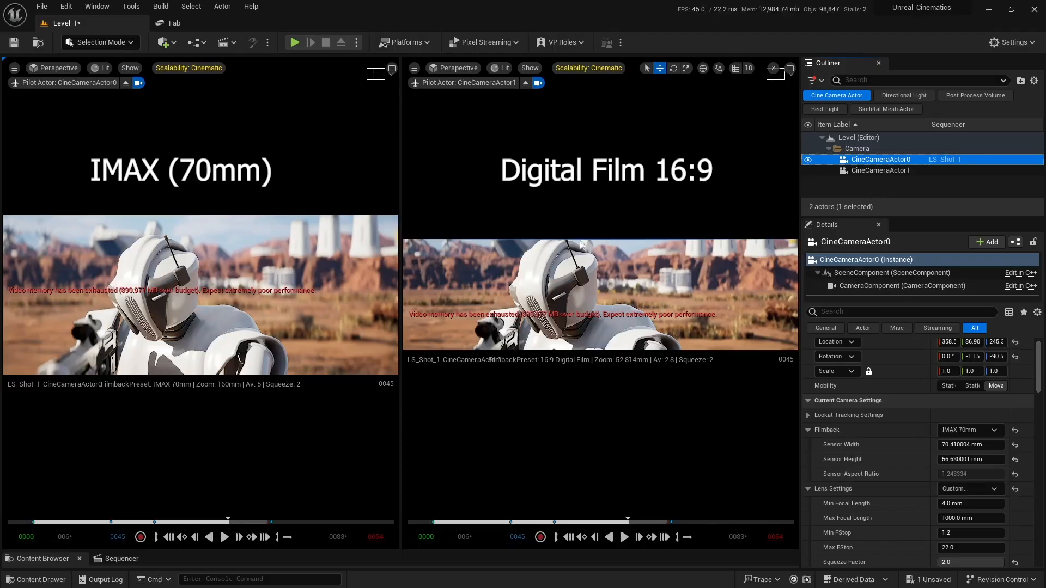
{"action": "left_click", "coordinate": [899, 168]}
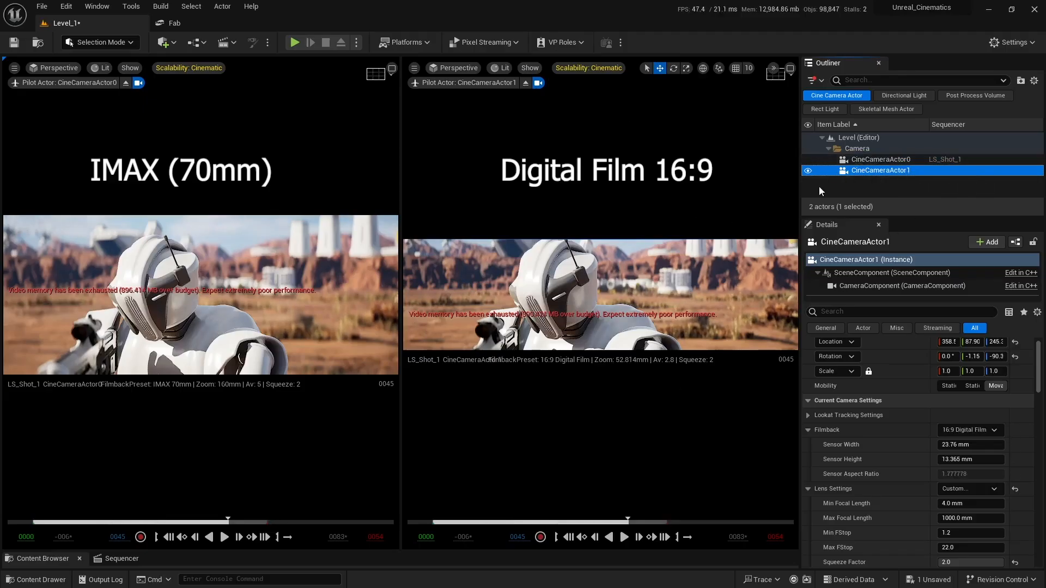
- Set CineCameraActor1's current focal length to 38 mm
{"action": "scroll", "coordinate": [884, 433], "scroll_direction": "down", "scroll_amount": 2}
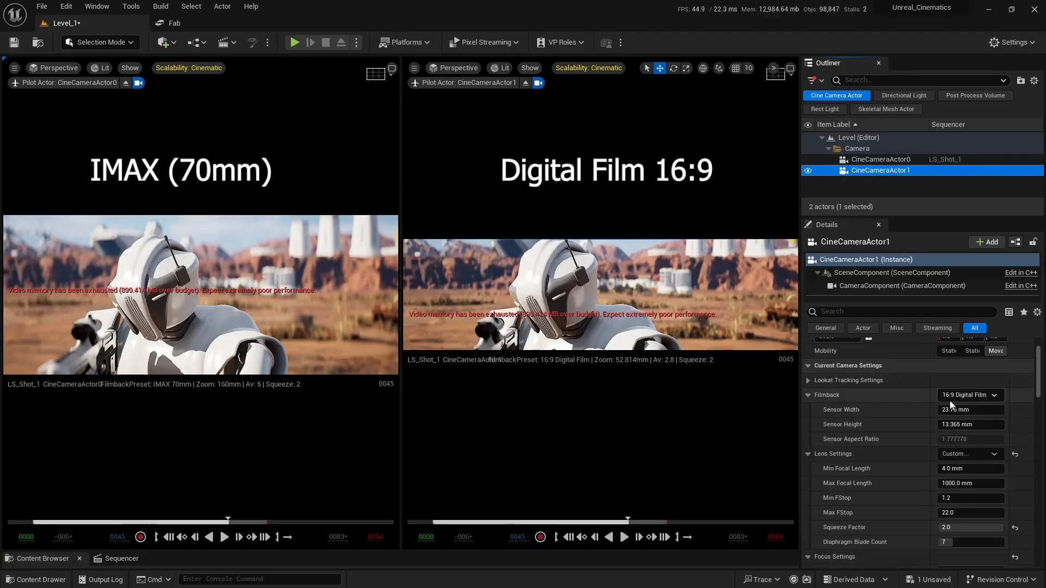
{"action": "scroll", "coordinate": [898, 394], "scroll_direction": "down", "scroll_amount": 10}
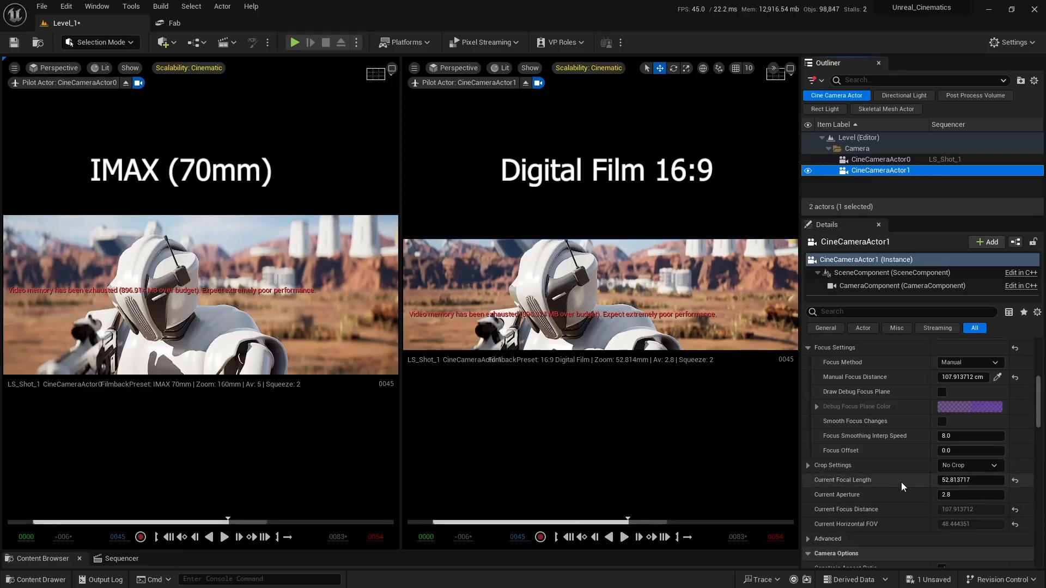
{"action": "left_click", "coordinate": [965, 483]}
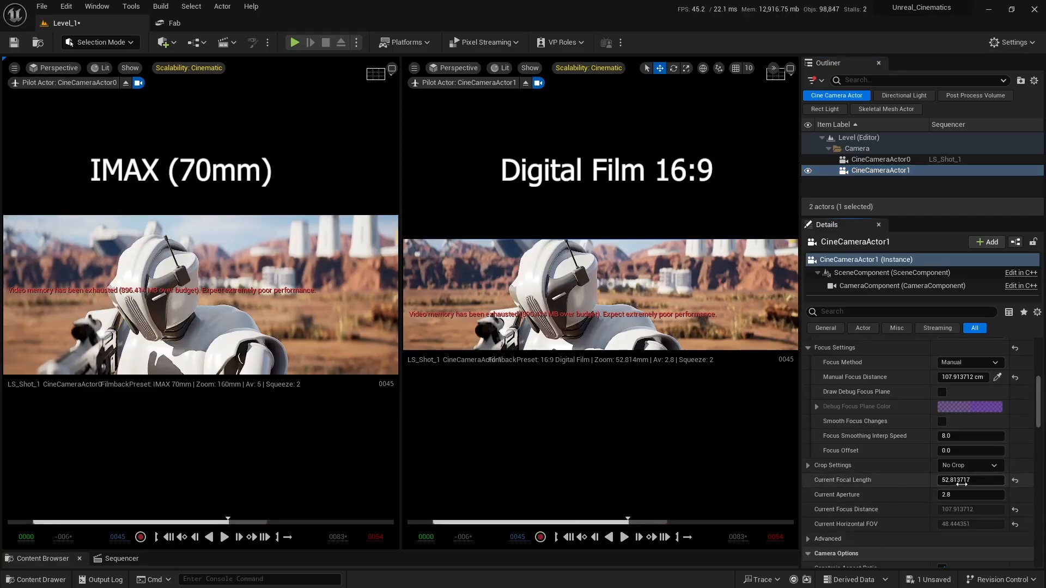
{"action": "left_click_drag", "start_coordinate": [961, 484], "coordinate": [935, 484]}
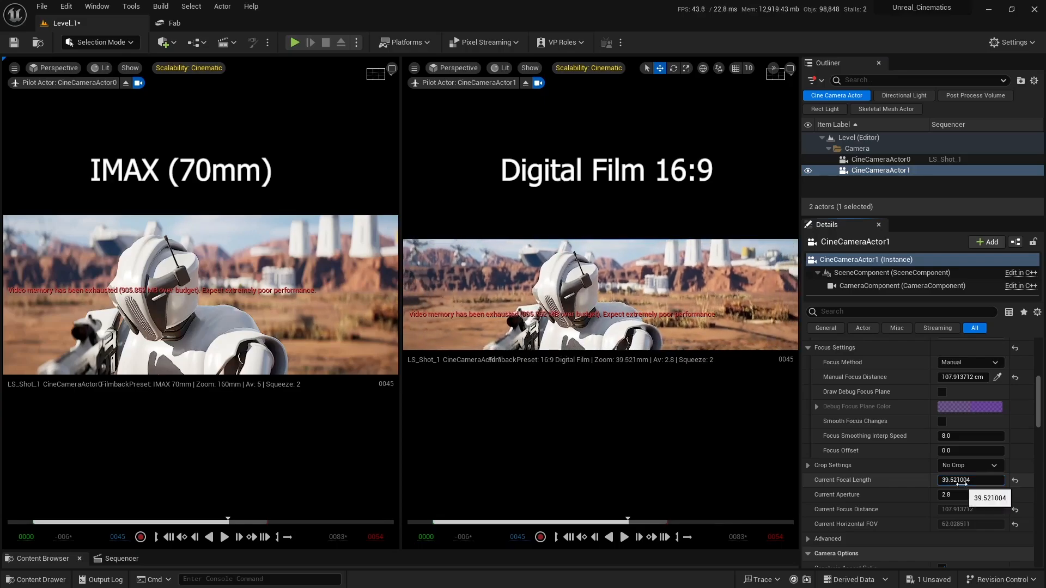
{"action": "left_click", "coordinate": [962, 484]}
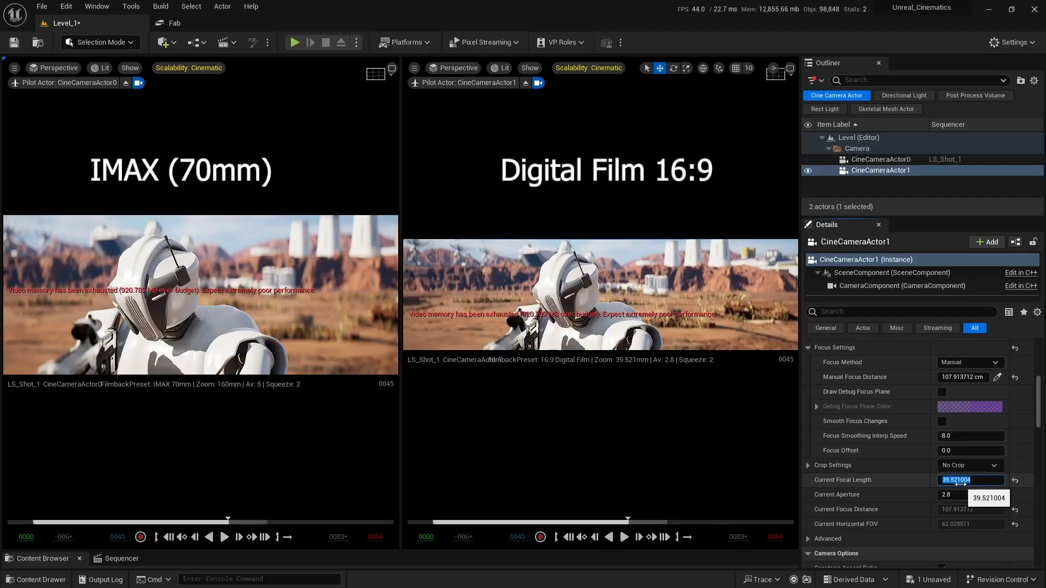
{"action": "type", "text": "38"}
{"action": "key", "text": "Return"}
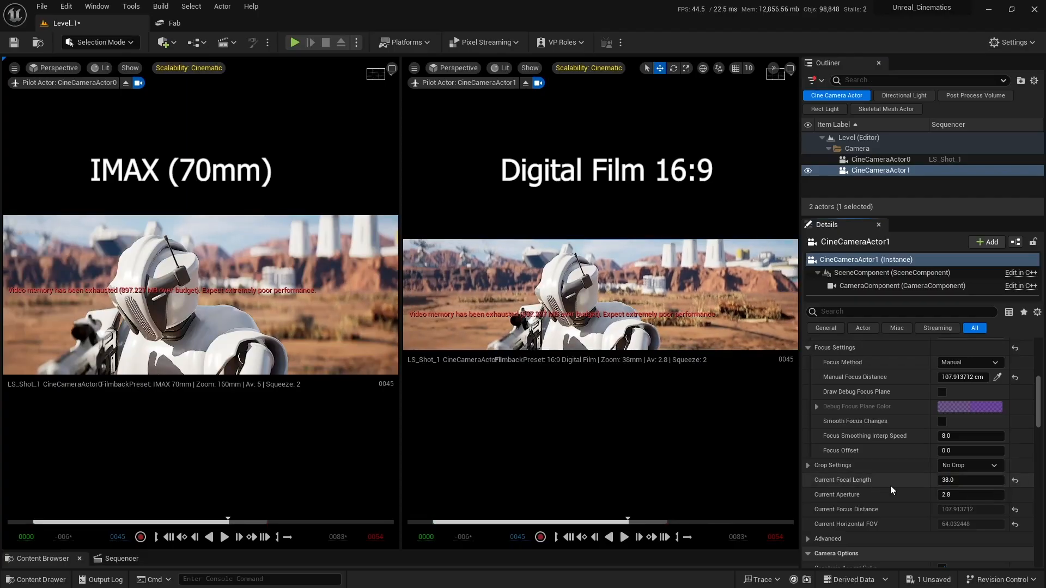
- Compare the background framing in both views by highlighting the power station, cargo ship and comms array
{"action": "left_click", "coordinate": [710, 255]}
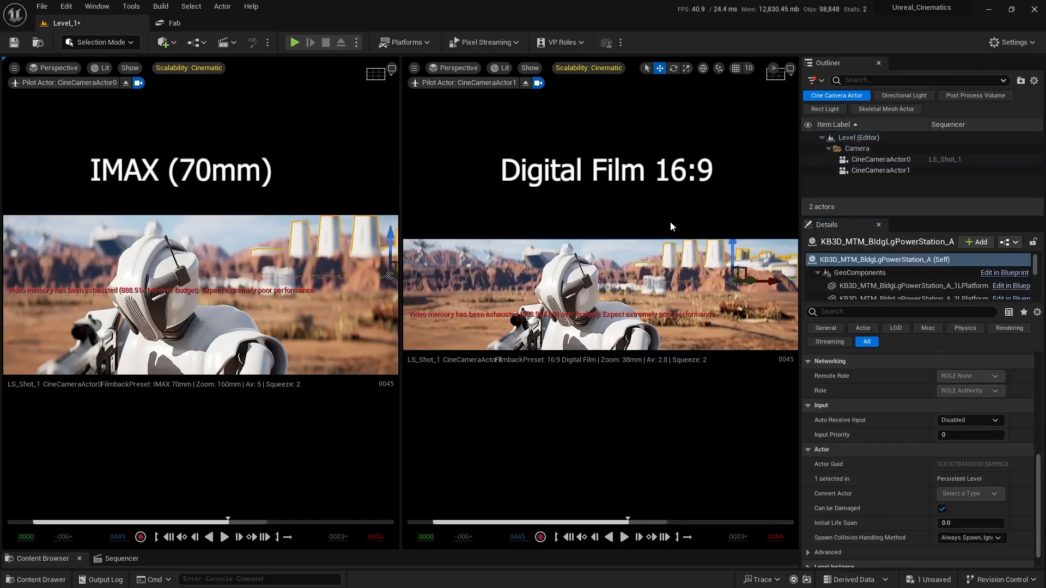
{"action": "left_click", "coordinate": [544, 252]}
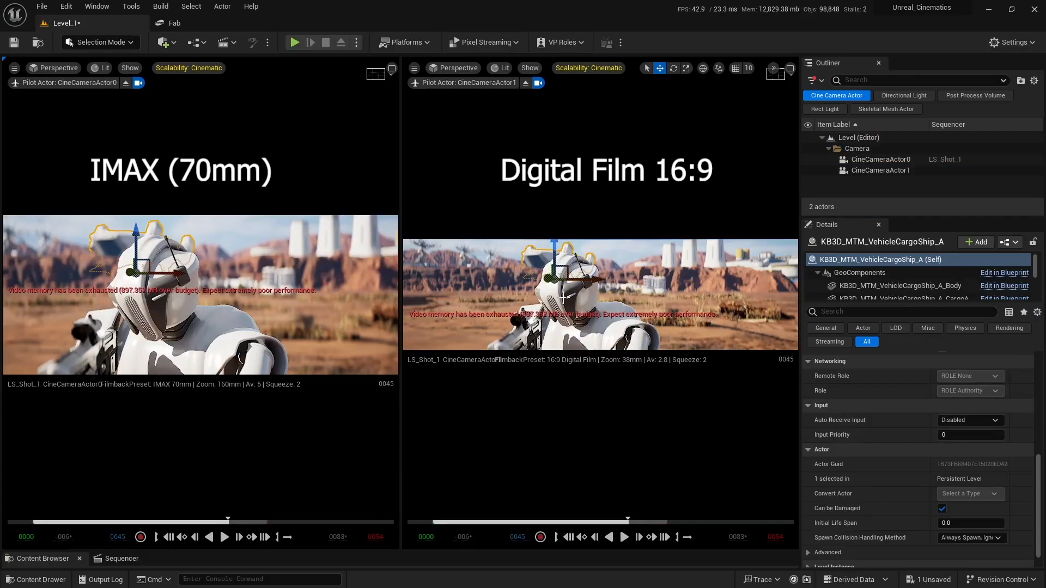
{"action": "left_click", "coordinate": [462, 243]}
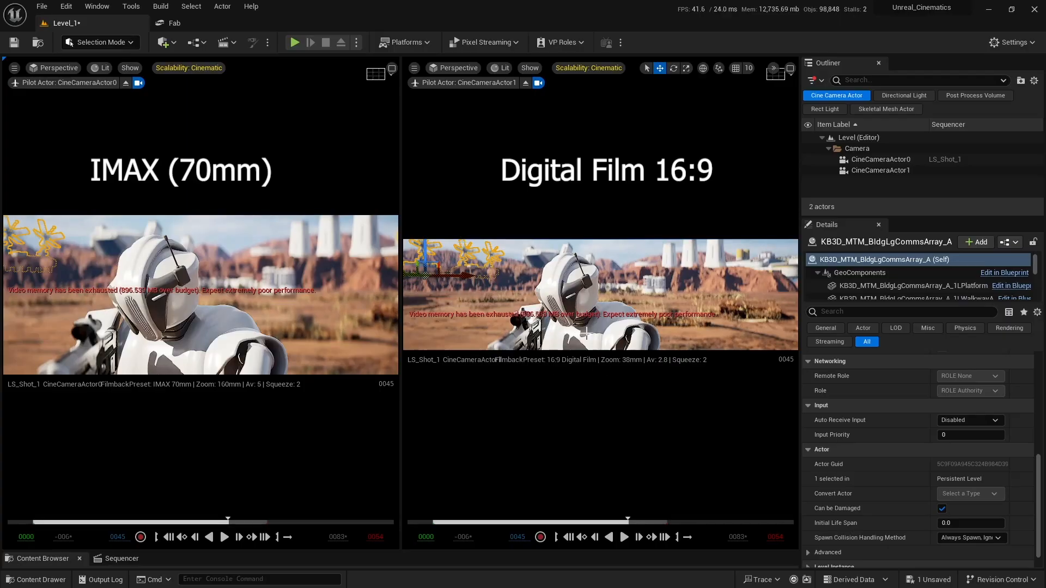
- Select CineCameraActor1 and raise its current focal length to about 52.9 mm
{"action": "left_click", "coordinate": [879, 170]}
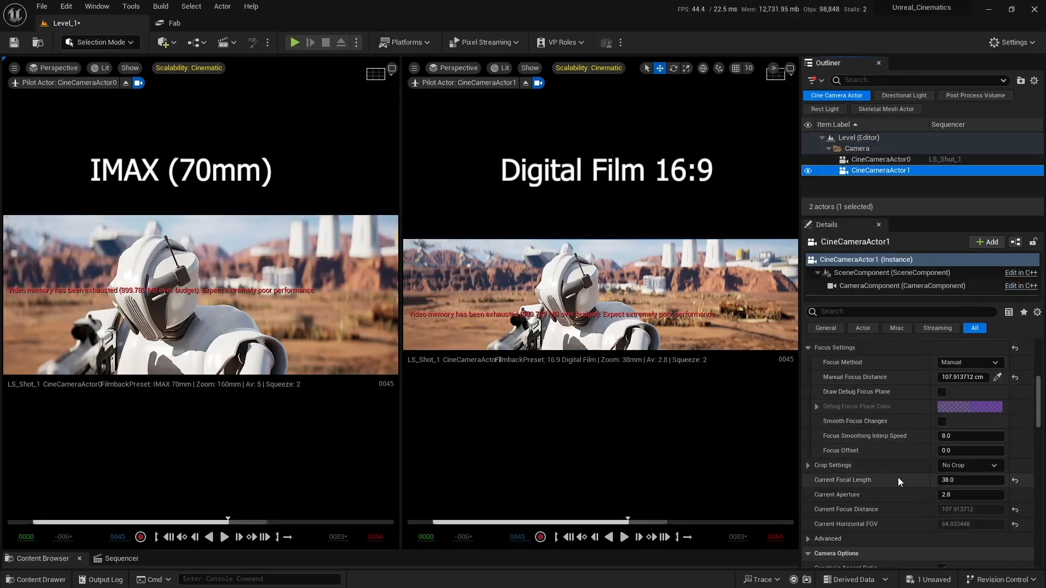
{"action": "left_click", "coordinate": [956, 478]}
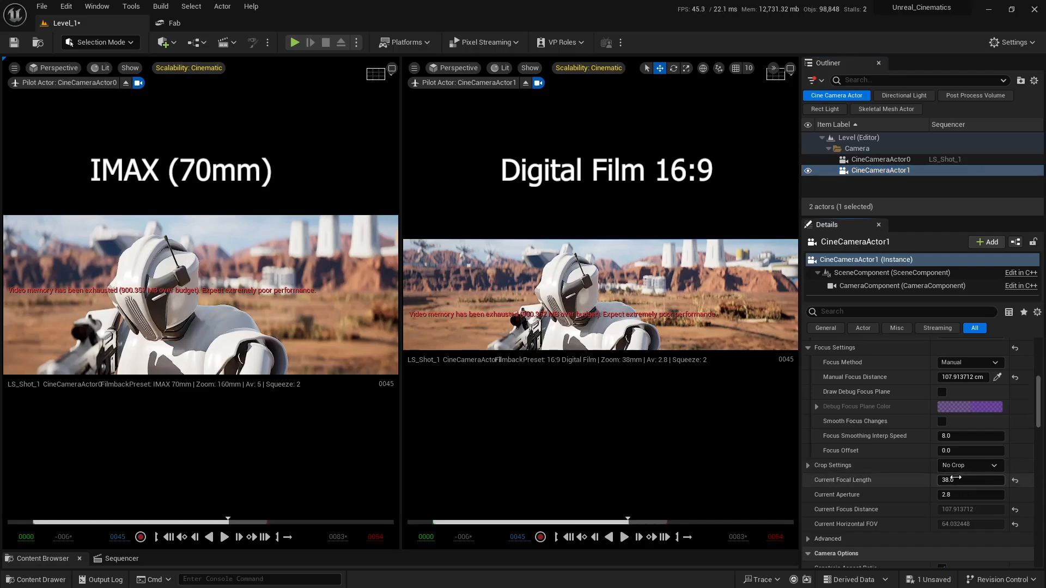
{"action": "mouse_move", "coordinate": [956, 479]}
{"action": "left_mouse_down"}
{"action": "mouse_move", "coordinate": [990, 480]}
{"action": "mouse_move", "coordinate": [976, 479]}
{"action": "left_mouse_up"}
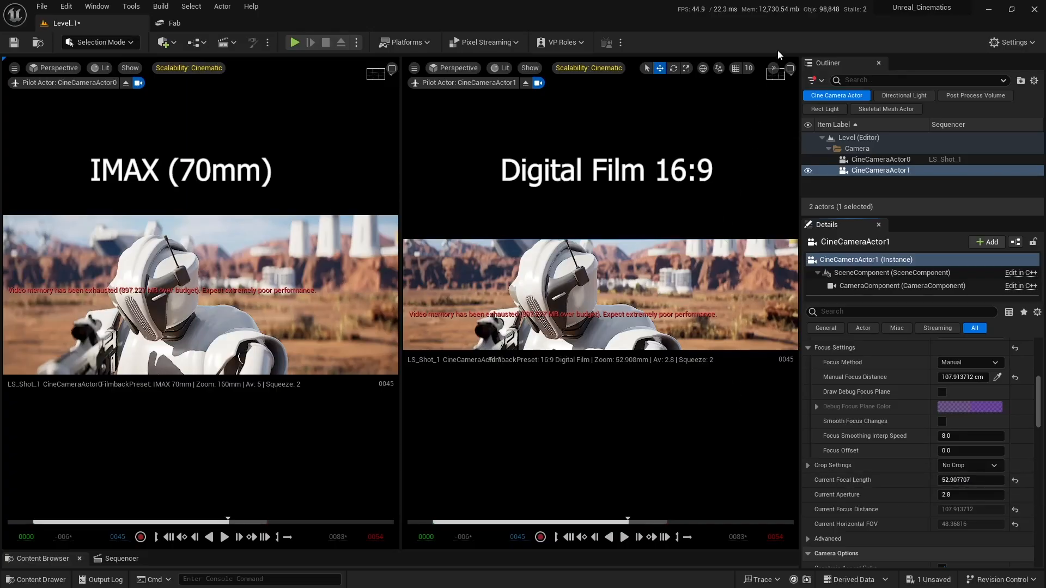
- Maximize CineCameraActor1's viewport and lower its current focal length to about 10.3 mm
{"action": "left_click", "coordinate": [790, 68]}
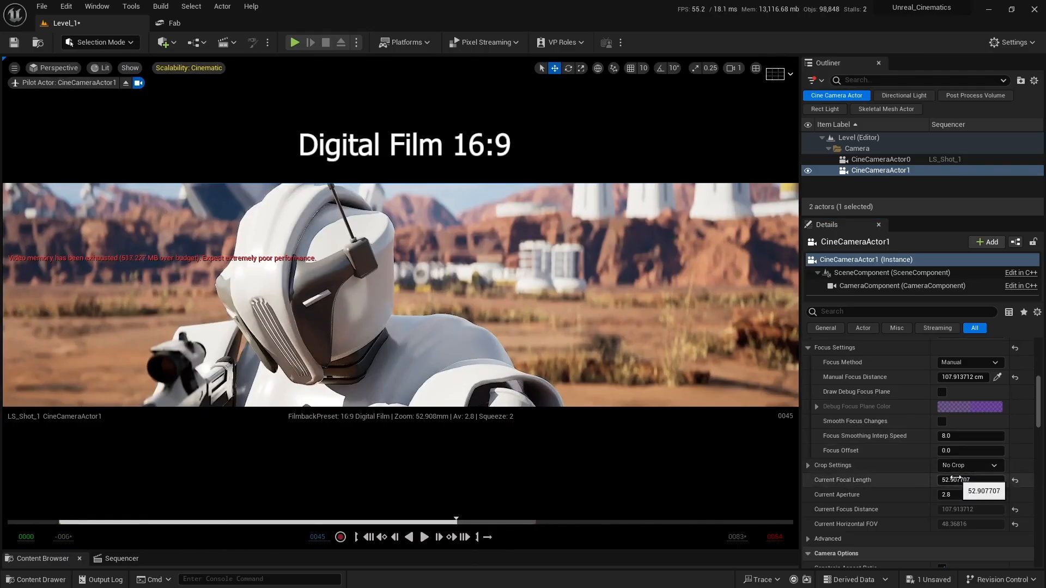
{"action": "left_click_drag", "start_coordinate": [953, 480], "coordinate": [934, 467]}
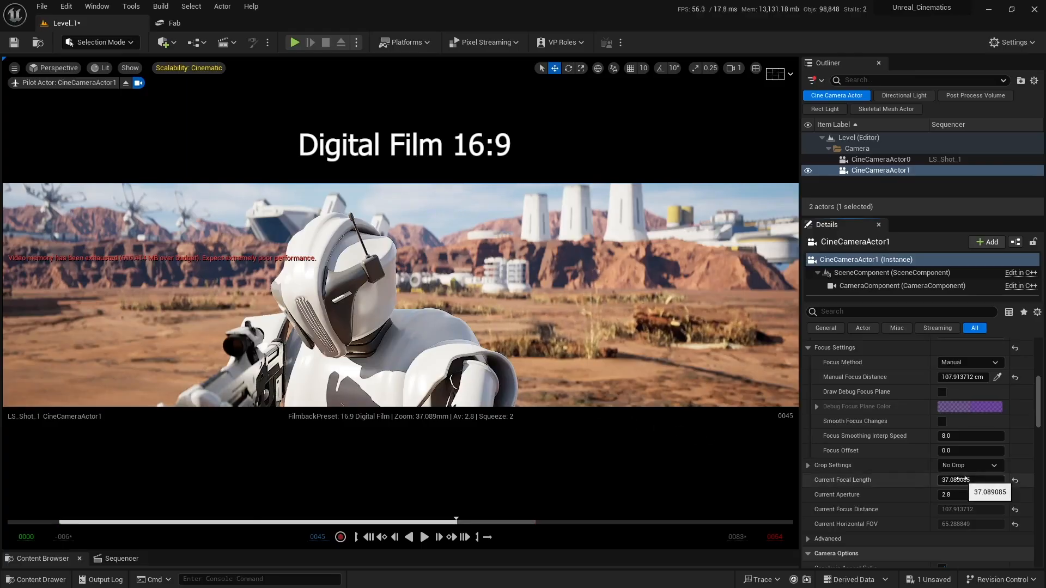
{"action": "left_click_drag", "start_coordinate": [963, 480], "coordinate": [842, 480]}
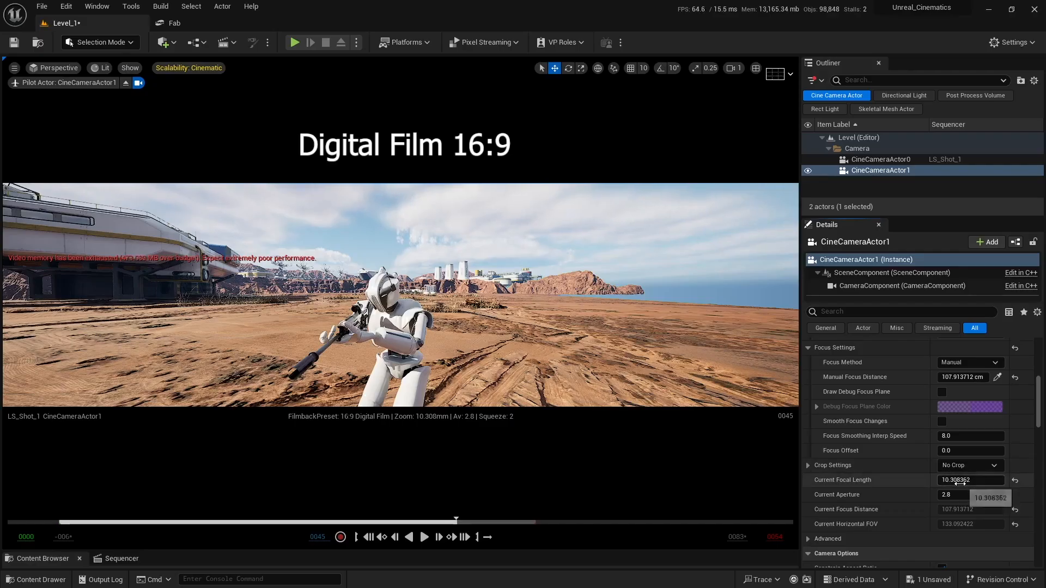
- Set CineCameraActor1's current focal length to 52 mm and restore the side-by-side camera views
{"action": "left_click", "coordinate": [965, 481]}
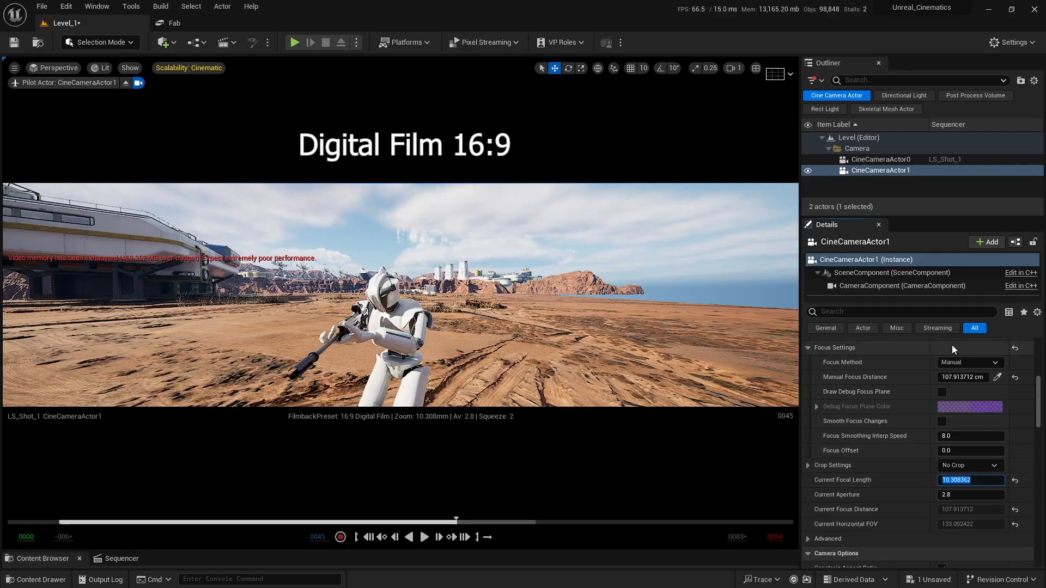
{"action": "type", "text": "52"}
{"action": "key", "text": "Return"}
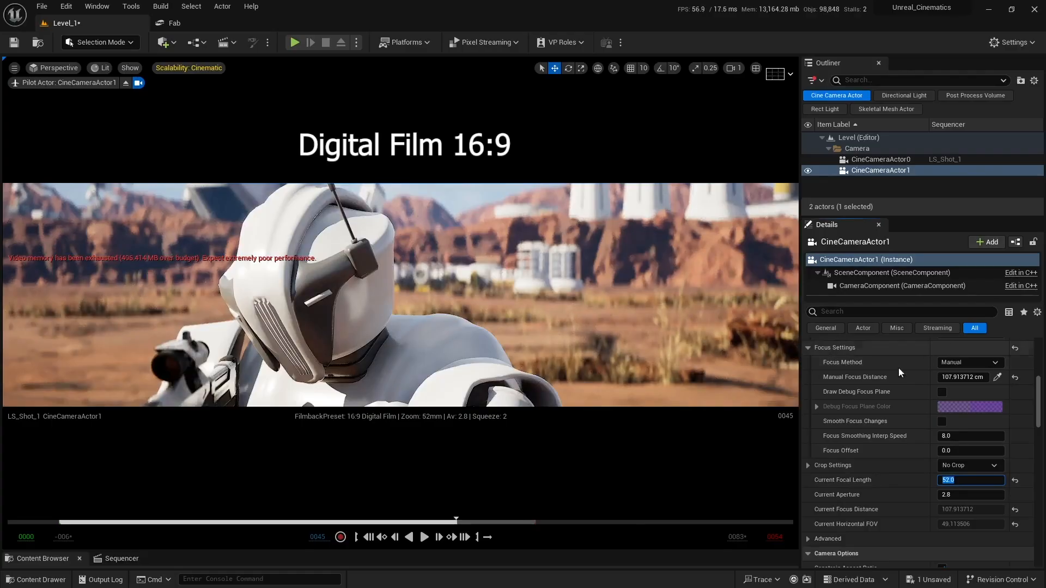
{"action": "left_click", "coordinate": [881, 483]}
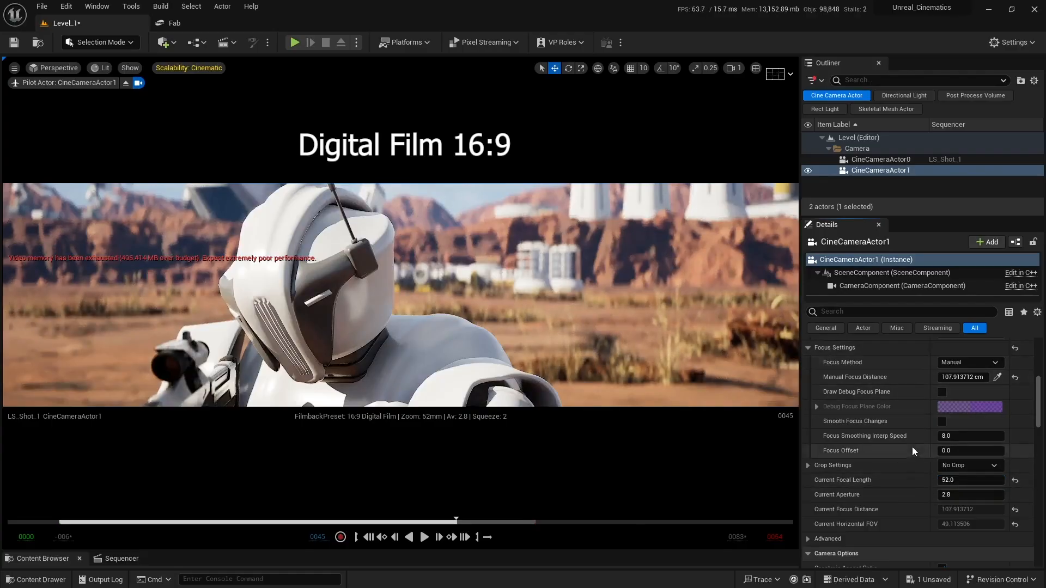
{"action": "left_click", "coordinate": [756, 68]}
- Check CineCameraActor1's filmback preset, and lower its current focal length to about 37.04 mm
{"action": "scroll", "coordinate": [874, 487], "scroll_direction": "up", "scroll_amount": 8}
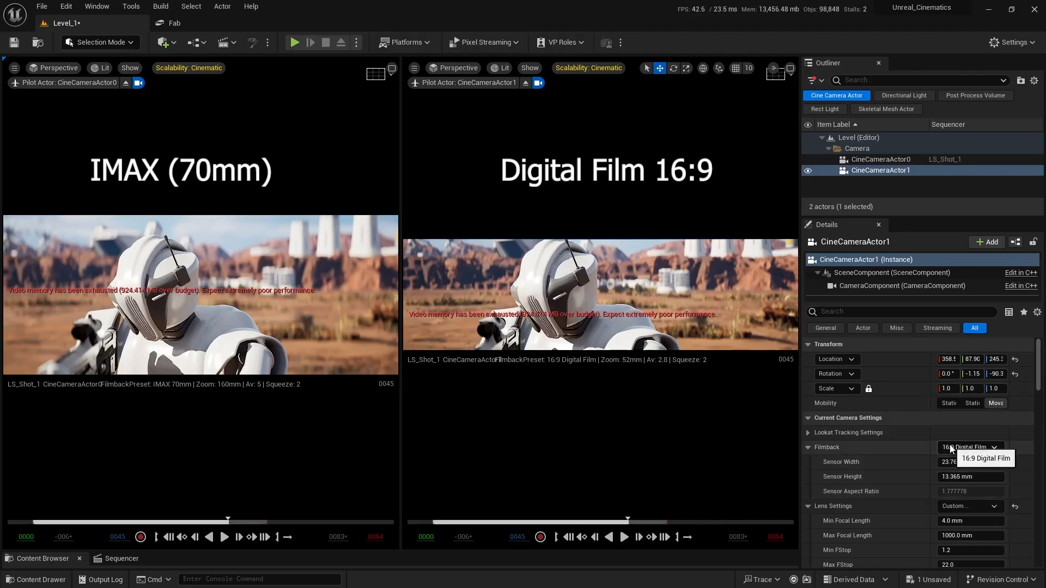
{"action": "scroll", "coordinate": [868, 443], "scroll_direction": "down", "scroll_amount": 8}
{"action": "scroll", "coordinate": [869, 442], "scroll_direction": "down", "scroll_amount": 3}
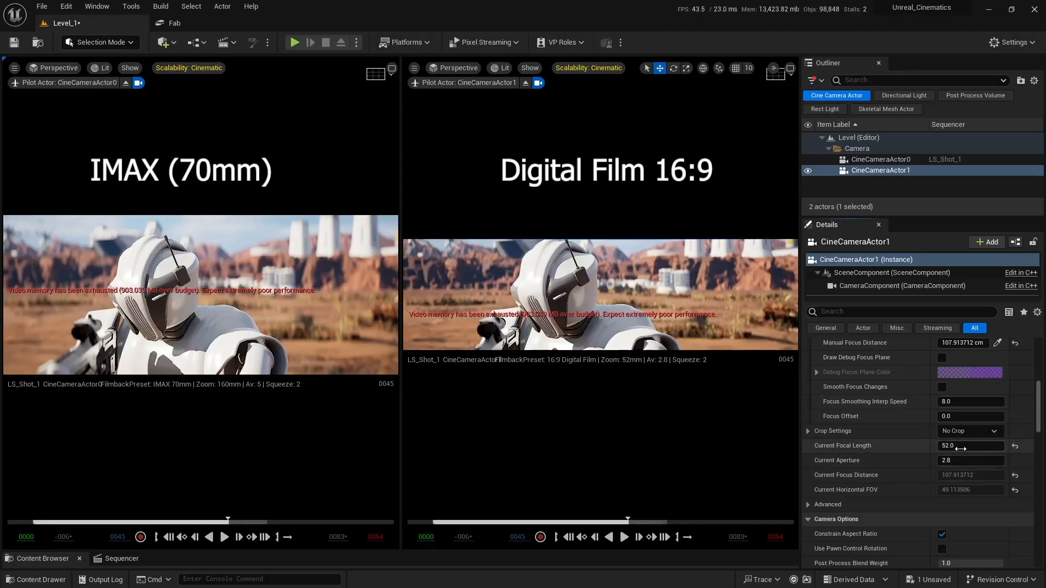
{"action": "left_click_drag", "start_coordinate": [960, 449], "coordinate": [923, 449]}
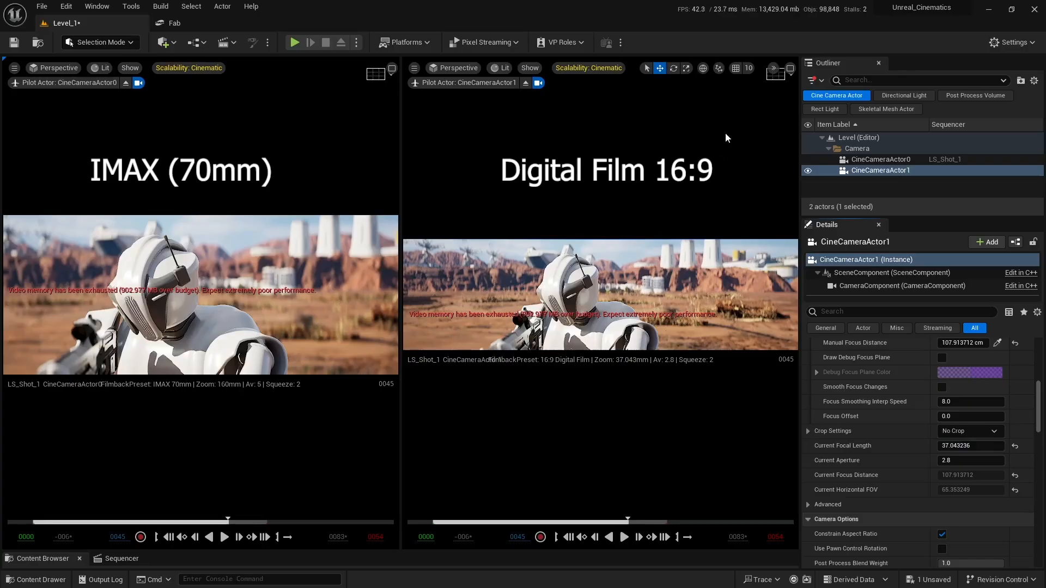
- Maximize CineCameraActor1's viewport and lower its current focal length to about 8.5 mm
{"action": "left_click", "coordinate": [790, 68]}
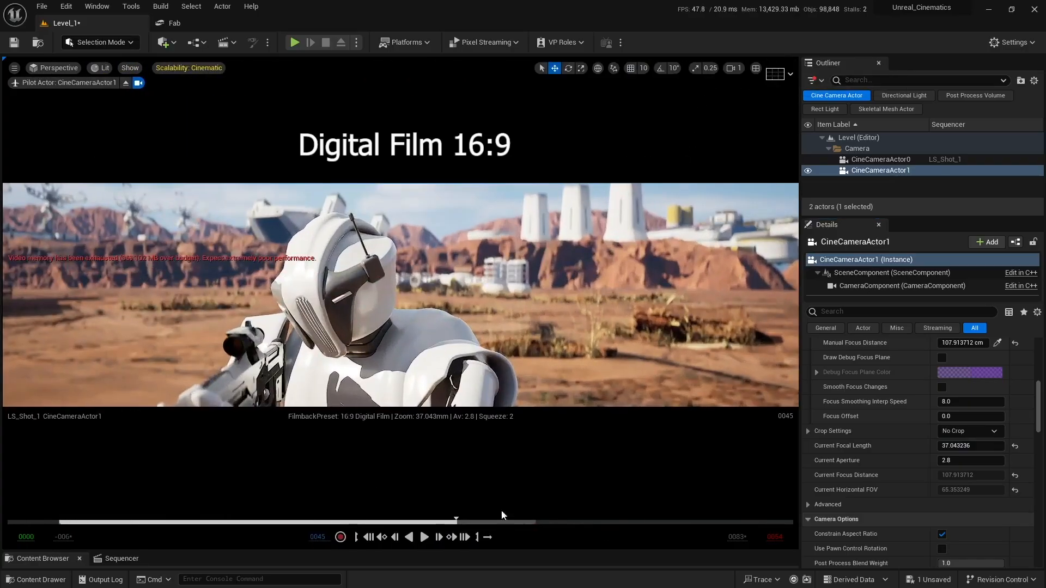
{"action": "mouse_move", "coordinate": [970, 446]}
{"action": "left_mouse_down"}
{"action": "mouse_move", "coordinate": [932, 446]}
{"action": "mouse_move", "coordinate": [957, 446]}
{"action": "left_mouse_up"}
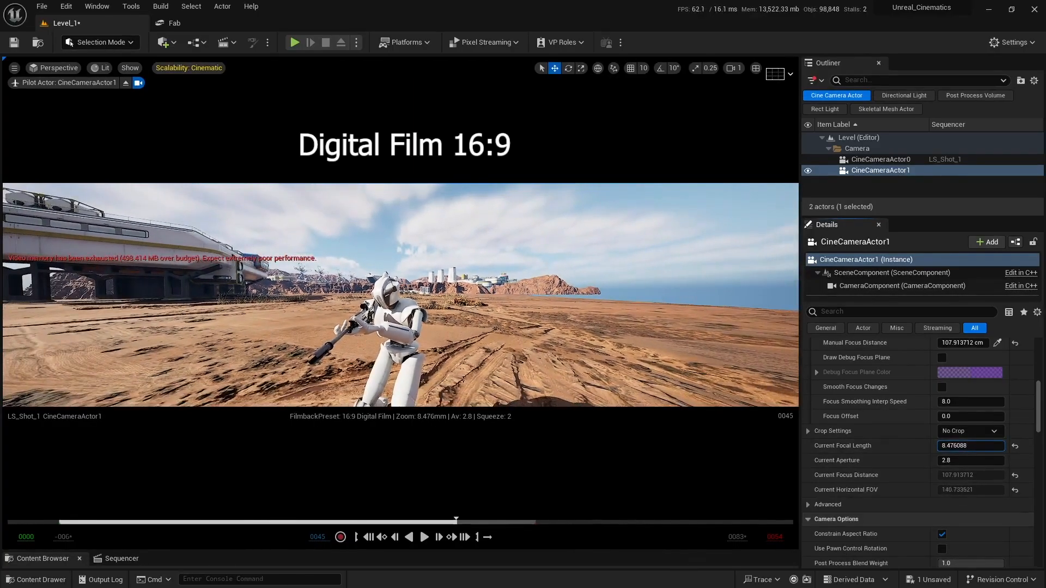
- Set CineCameraActor1's current focal length to 37 mm and return to the side-by-side camera views
{"action": "left_click", "coordinate": [951, 446]}
{"action": "type", "text": "37"}
{"action": "key", "text": "Return"}
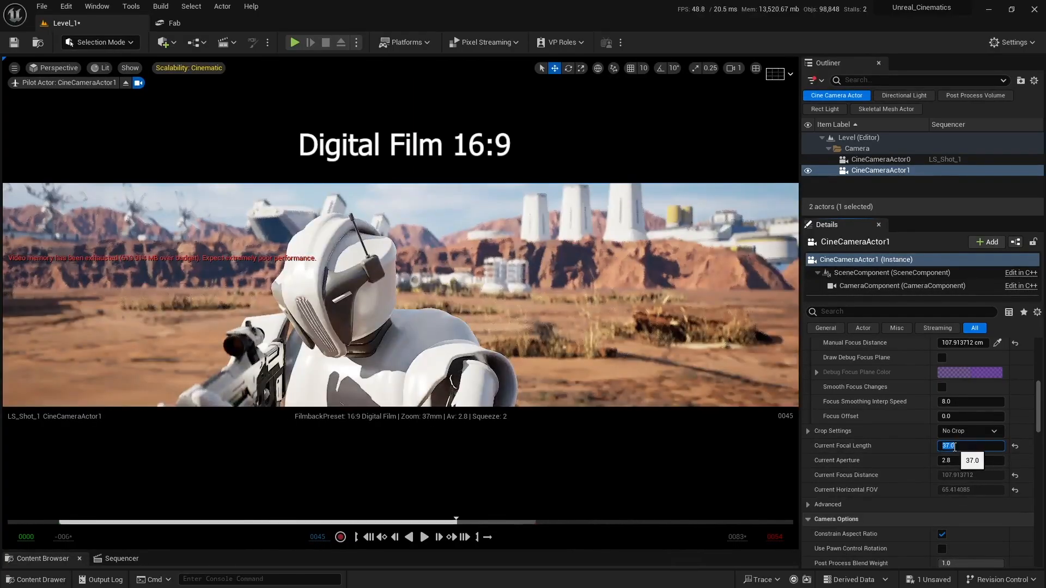
{"action": "left_click", "coordinate": [903, 447]}
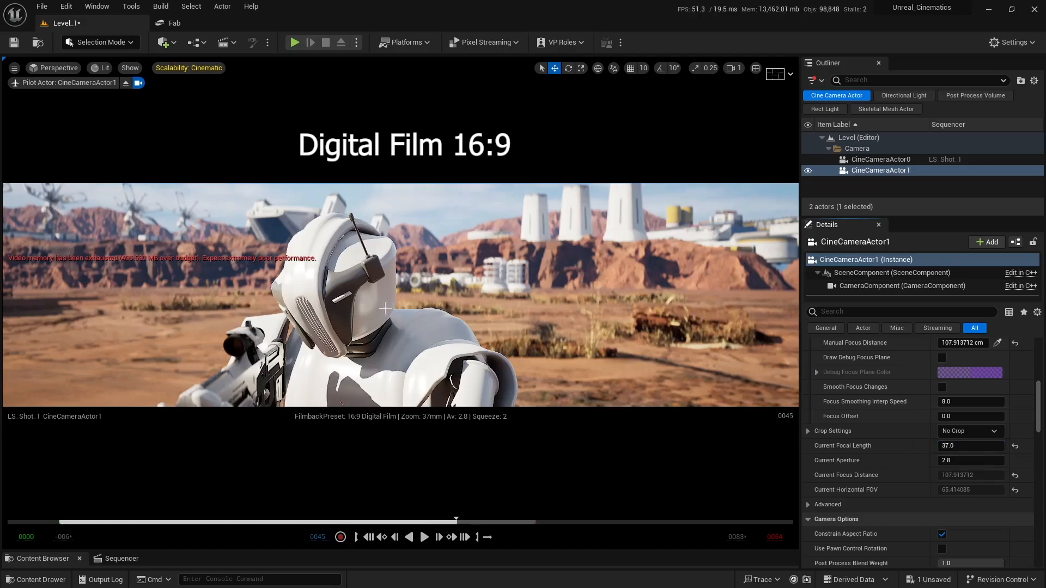
{"action": "left_click", "coordinate": [755, 69]}
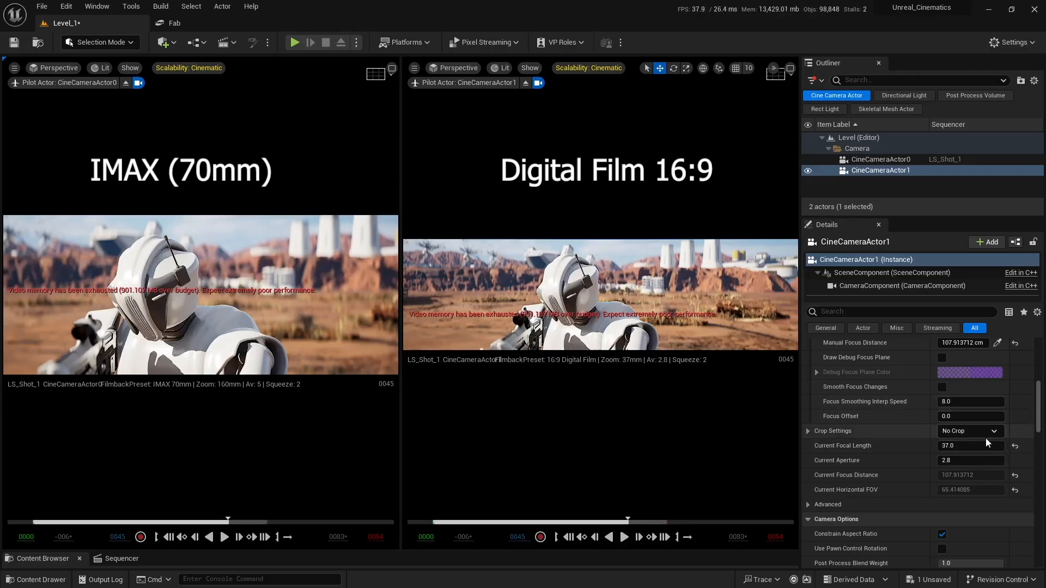
- Set CineCameraActor1's current focal length to 52 mm and fine-tune it to about 52.8 mm
{"action": "left_click", "coordinate": [969, 448]}
{"action": "type", "text": "52"}
{"action": "key", "text": "Return"}
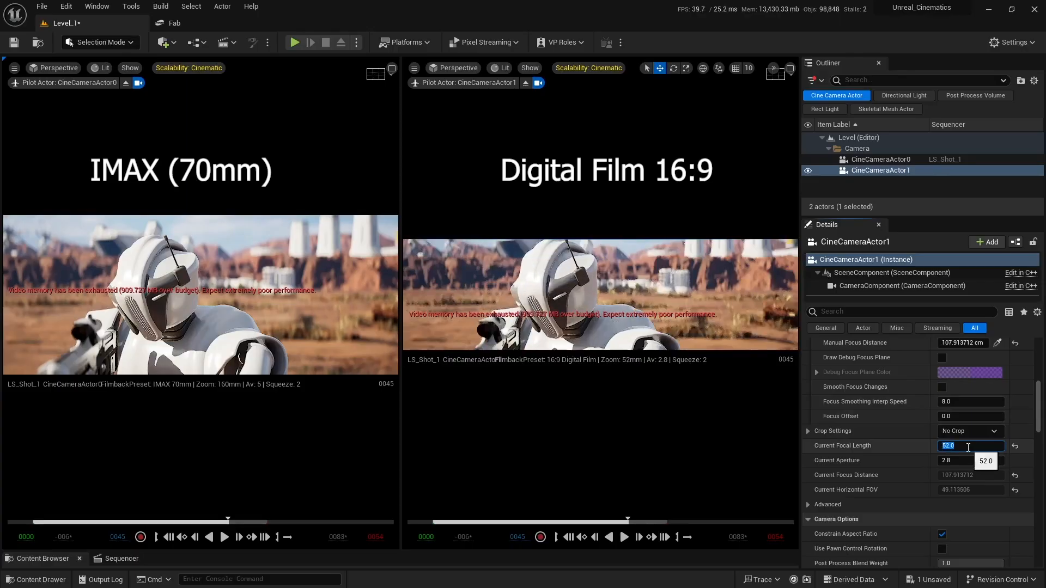
{"action": "left_click", "coordinate": [1016, 436]}
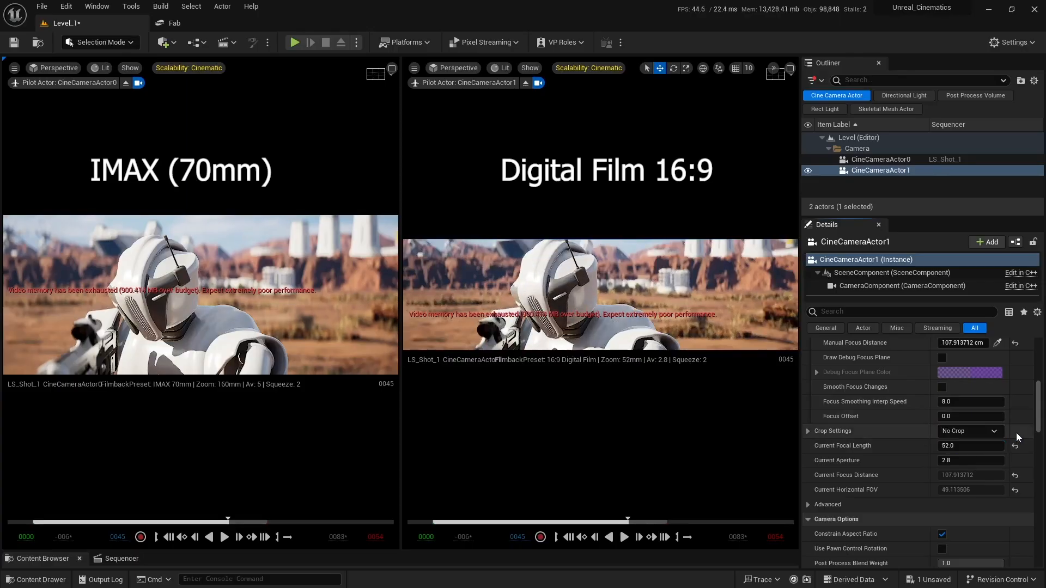
{"action": "mouse_move", "coordinate": [966, 451]}
{"action": "left_mouse_down"}
{"action": "mouse_move", "coordinate": [984, 450]}
{"action": "mouse_move", "coordinate": [971, 451]}
{"action": "left_mouse_up"}
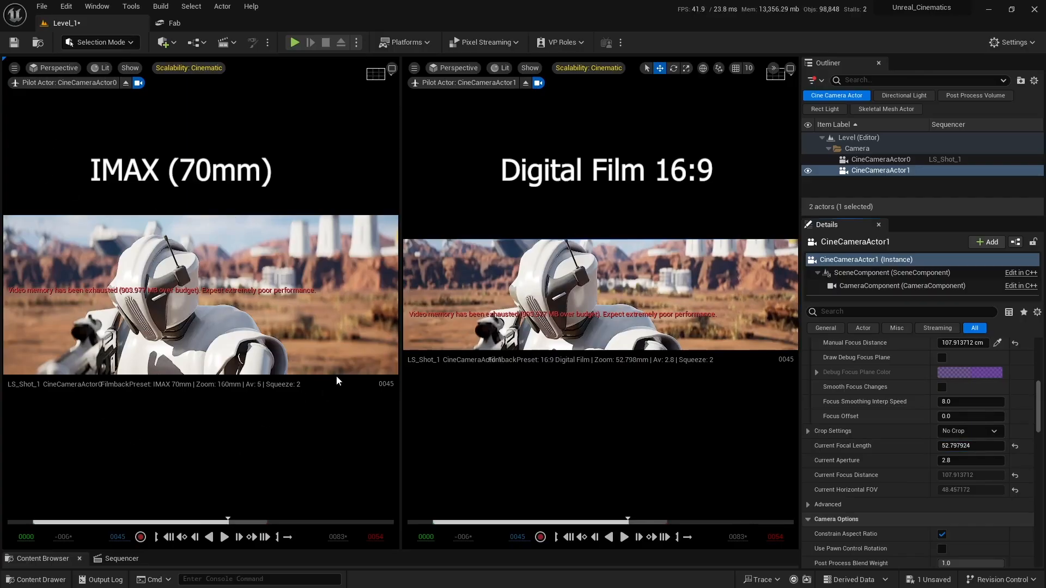
- Switch to a three-pane viewport layout and turn the Top and Right wireframe views into cinematic viewports
{"action": "left_click", "coordinate": [14, 67]}
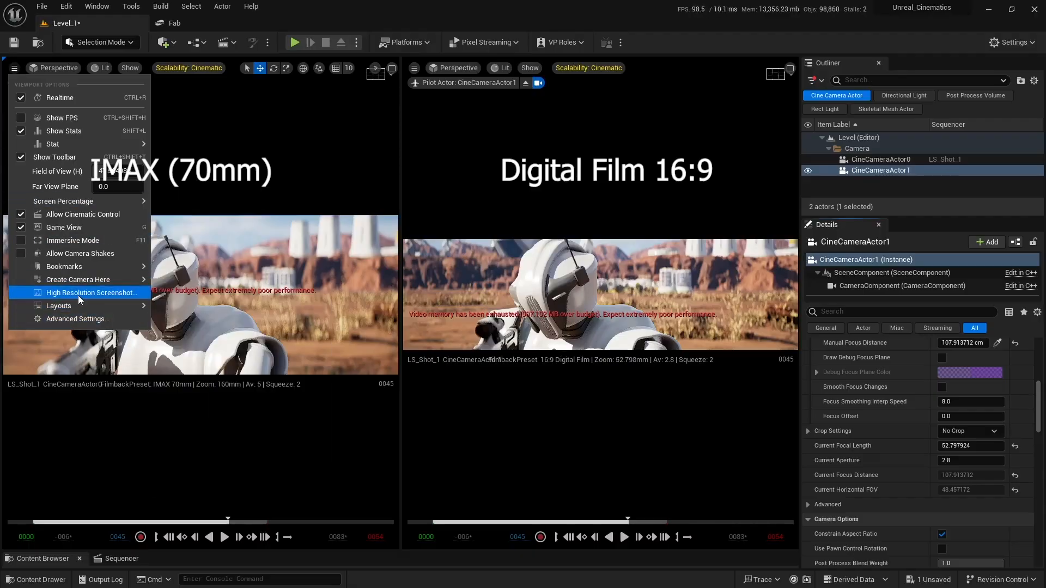
{"action": "mouse_move", "coordinate": [95, 306]}
{"action": "left_click", "coordinate": [170, 423]}
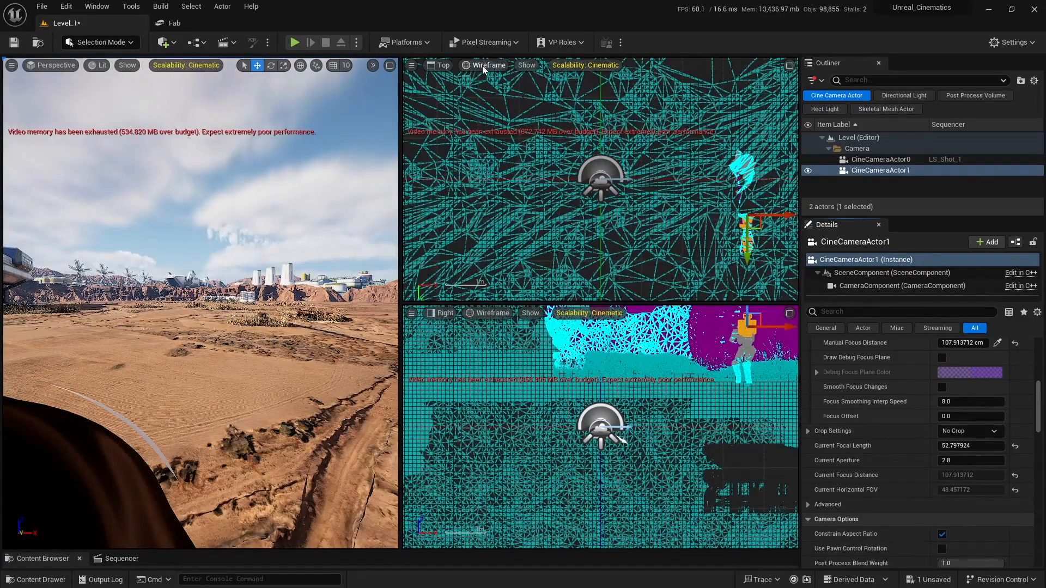
{"action": "left_click", "coordinate": [443, 66]}
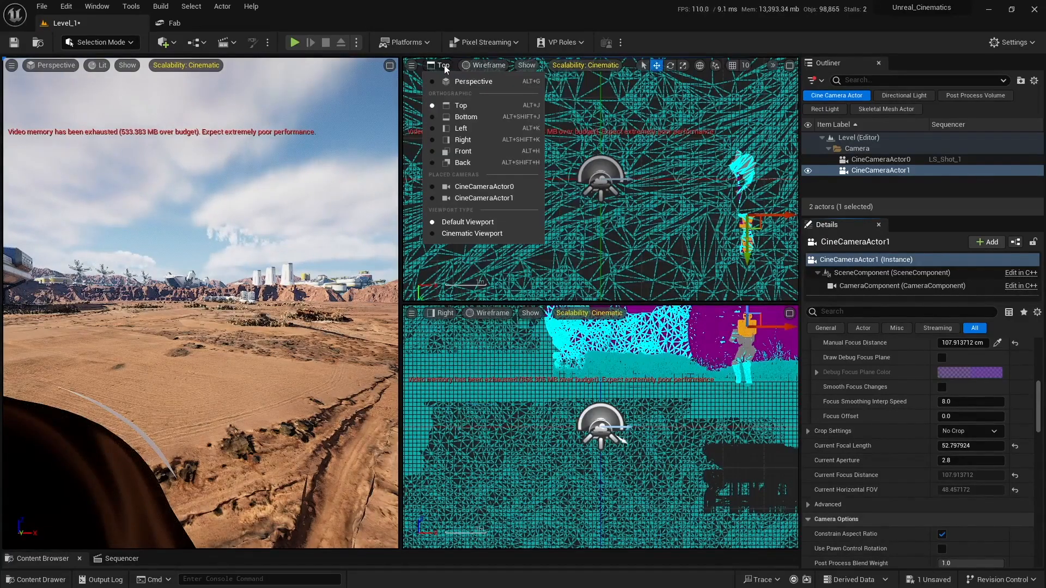
{"action": "left_click", "coordinate": [472, 233]}
{"action": "left_click", "coordinate": [444, 312]}
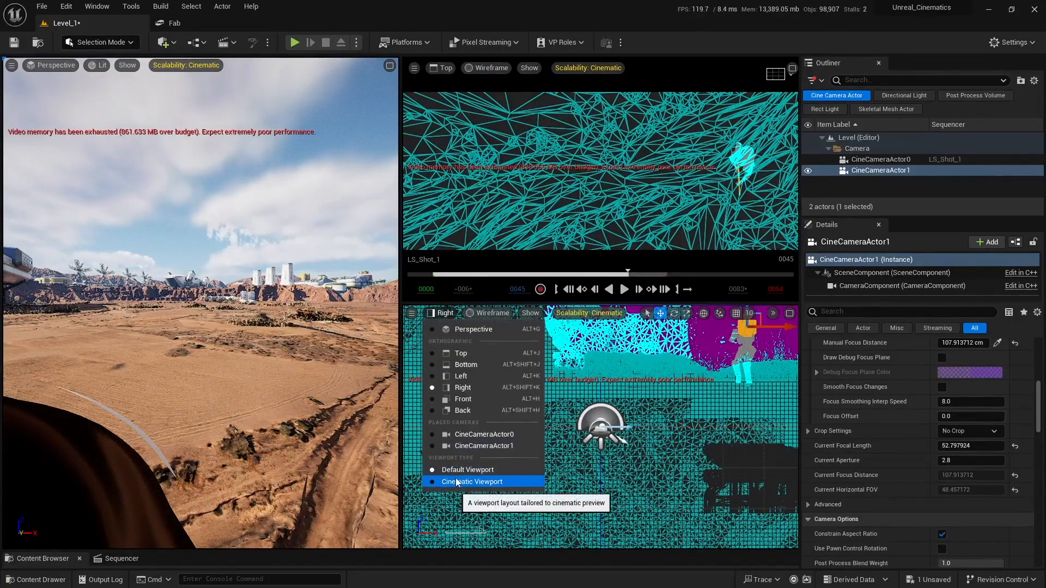
{"action": "left_click", "coordinate": [472, 481]}
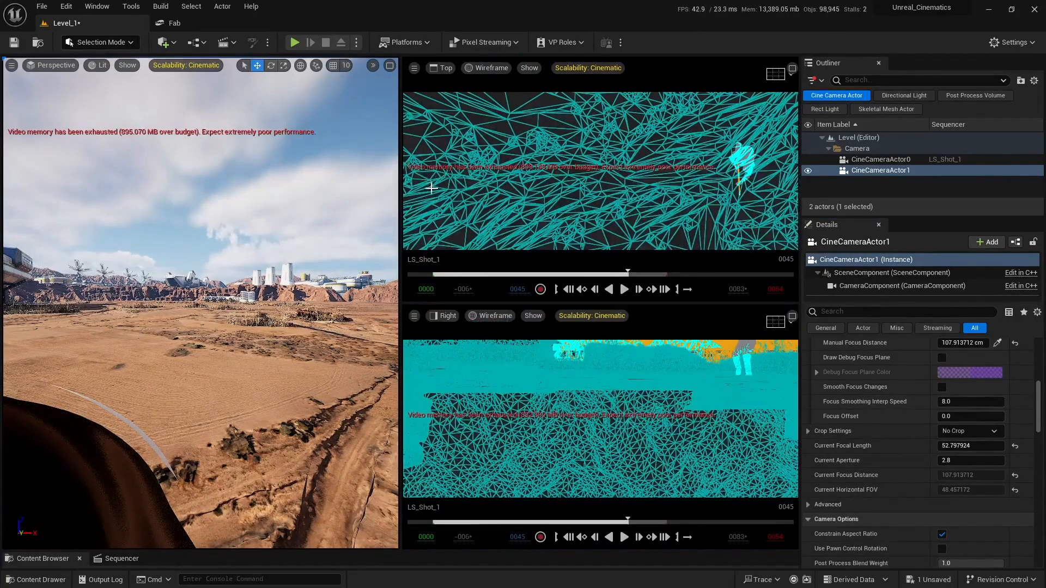
- Show CineCameraActor0 in the Top viewport and CineCameraActor1 in the Right viewport, with realtime enabled for CineCameraActor0's view
{"action": "left_click", "coordinate": [442, 68]}
{"action": "left_click", "coordinate": [473, 194]}
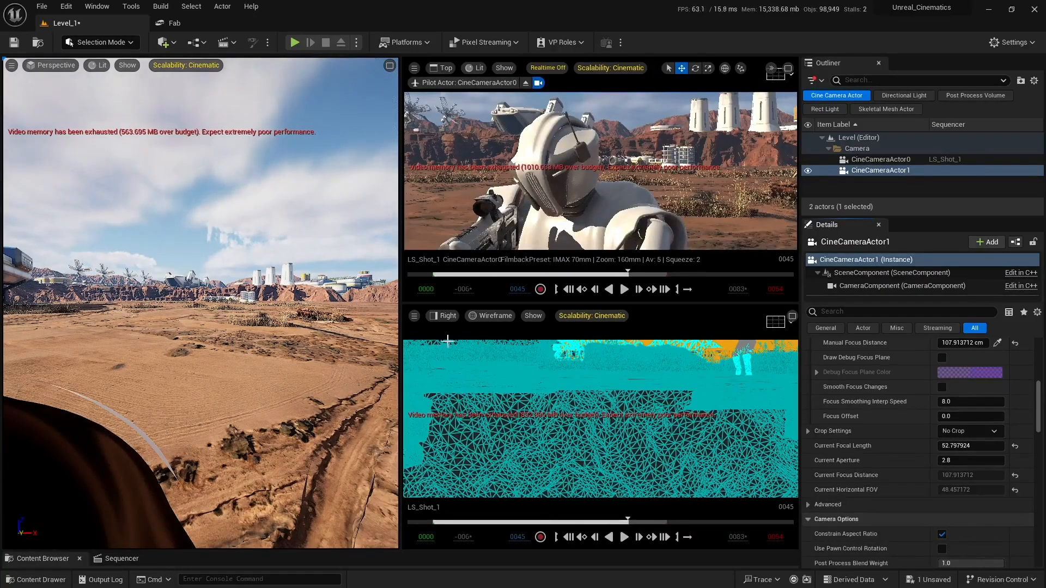
{"action": "left_click", "coordinate": [442, 316]}
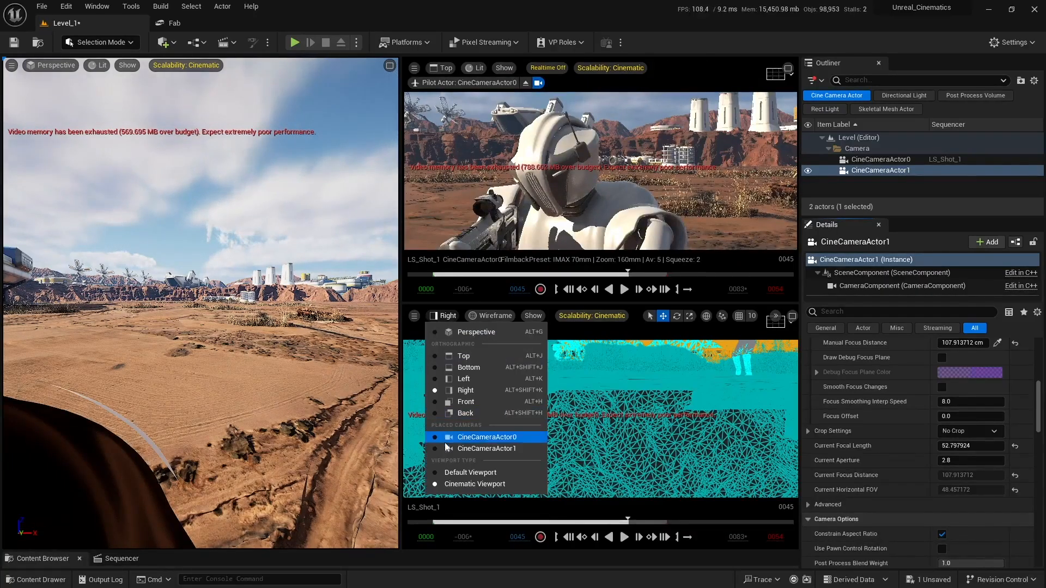
{"action": "left_click", "coordinate": [473, 447]}
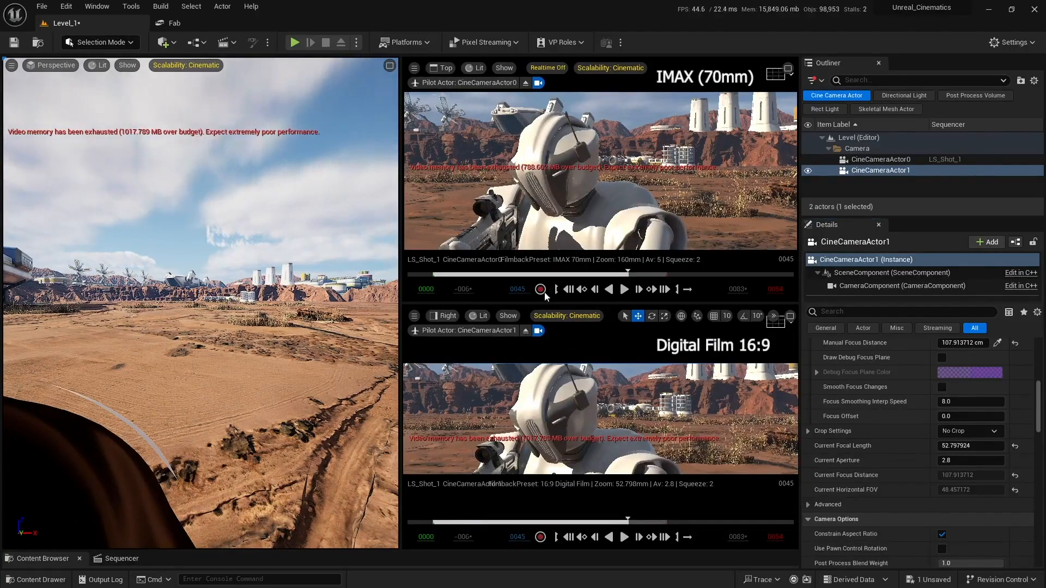
{"action": "left_click", "coordinate": [549, 67]}
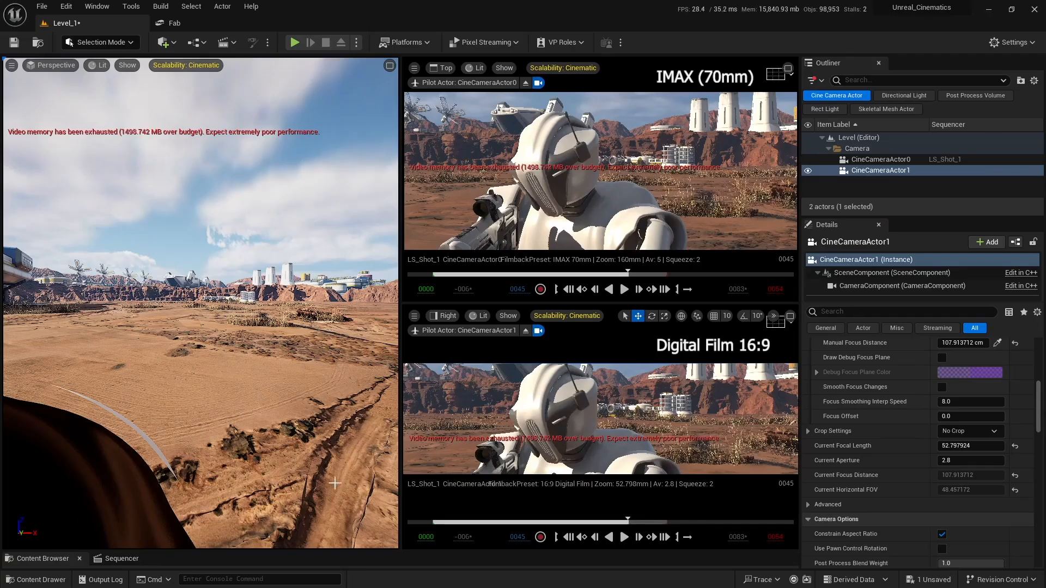
- Move CineCameraActor1 along the Y axis far back from the character, out beyond the edge of the terrain
{"action": "right_click_drag", "start_coordinate": [334, 483], "coordinate": [197, 493]}
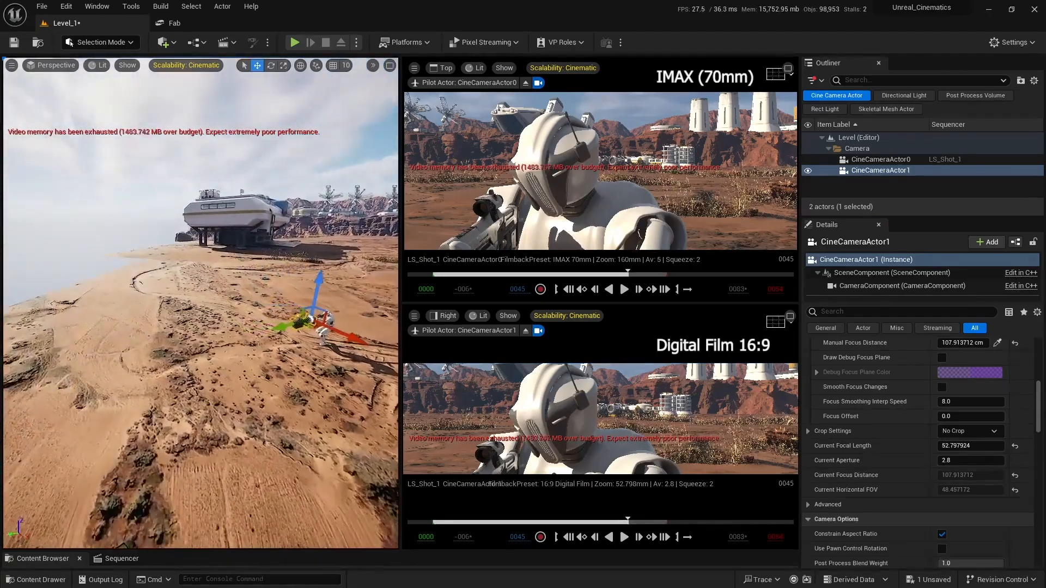
{"action": "mouse_move", "coordinate": [257, 300]}
{"action": "right_mouse_down"}
{"action": "mouse_move", "coordinate": [284, 286]}
{"action": "mouse_move", "coordinate": [257, 300]}
{"action": "right_mouse_up"}
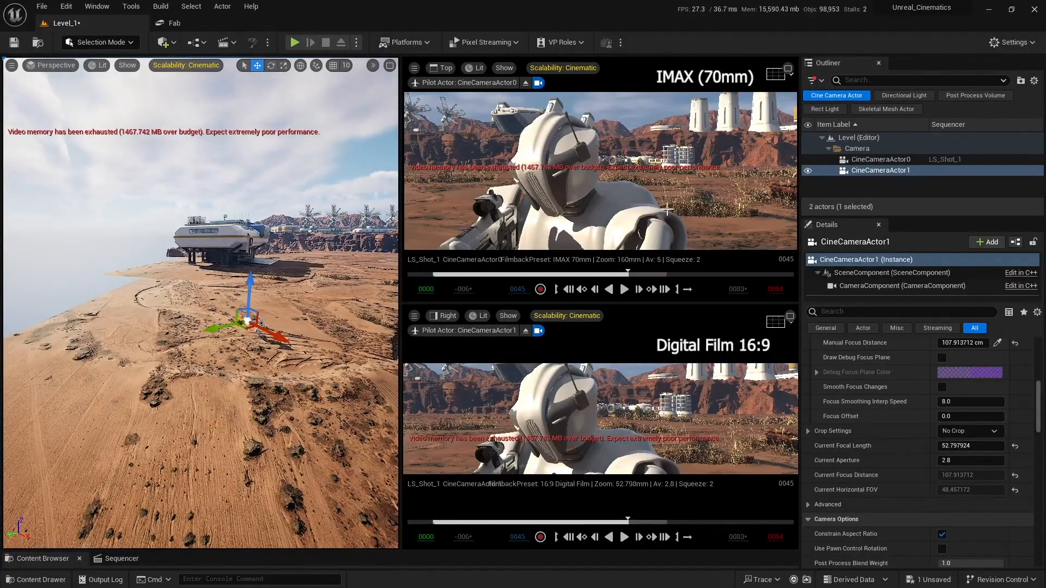
{"action": "right_click_drag", "start_coordinate": [256, 256], "coordinate": [256, 308]}
{"action": "right_click_drag", "start_coordinate": [256, 305], "coordinate": [251, 306]}
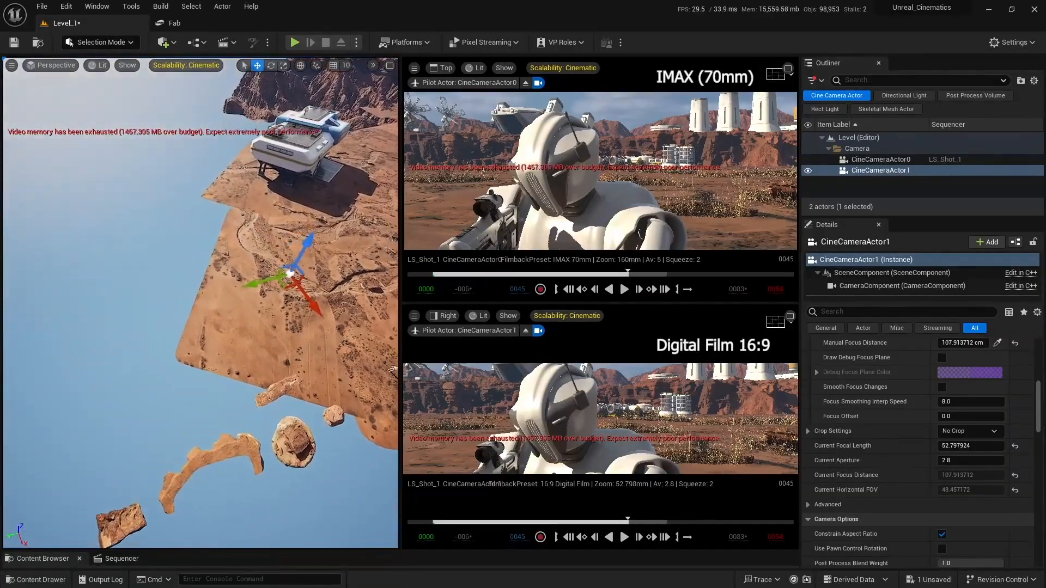
{"action": "left_click_drag", "start_coordinate": [253, 283], "coordinate": [8, 347]}
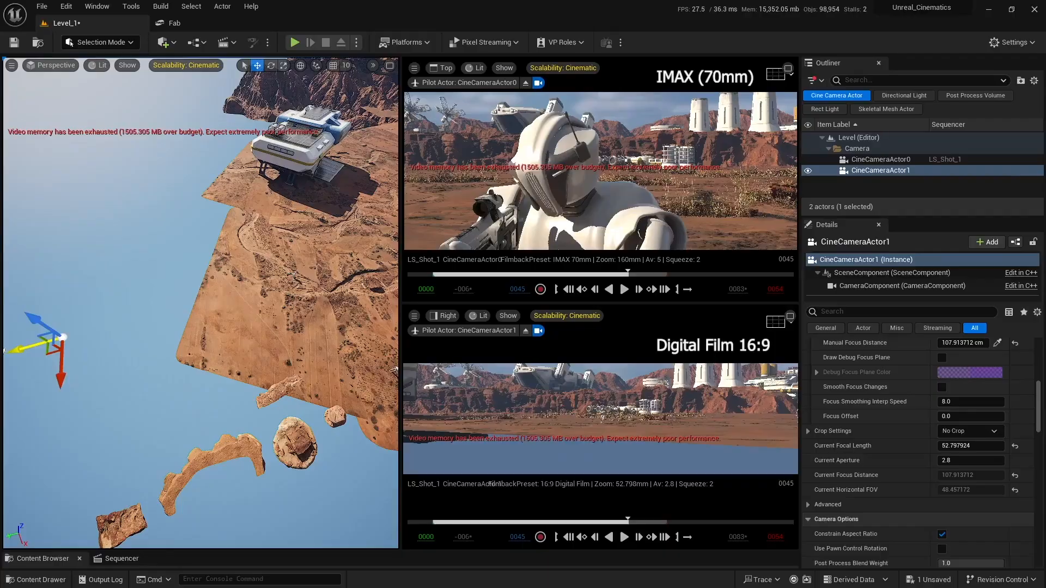
{"action": "key", "text": "s"}
{"action": "right_click_drag", "start_coordinate": [128, 262], "coordinate": [75, 278]}
{"action": "left_click_drag", "start_coordinate": [173, 295], "coordinate": [35, 339]}
{"action": "right_click_drag", "start_coordinate": [153, 309], "coordinate": [121, 314]}
{"action": "key", "text": "s"}
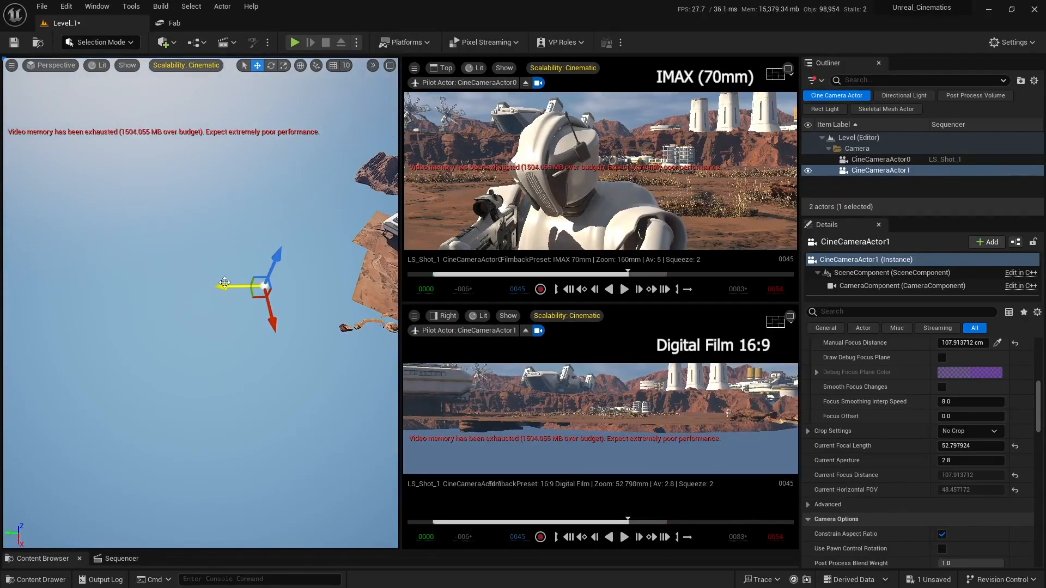
{"action": "left_click_drag", "start_coordinate": [224, 284], "coordinate": [162, 303]}
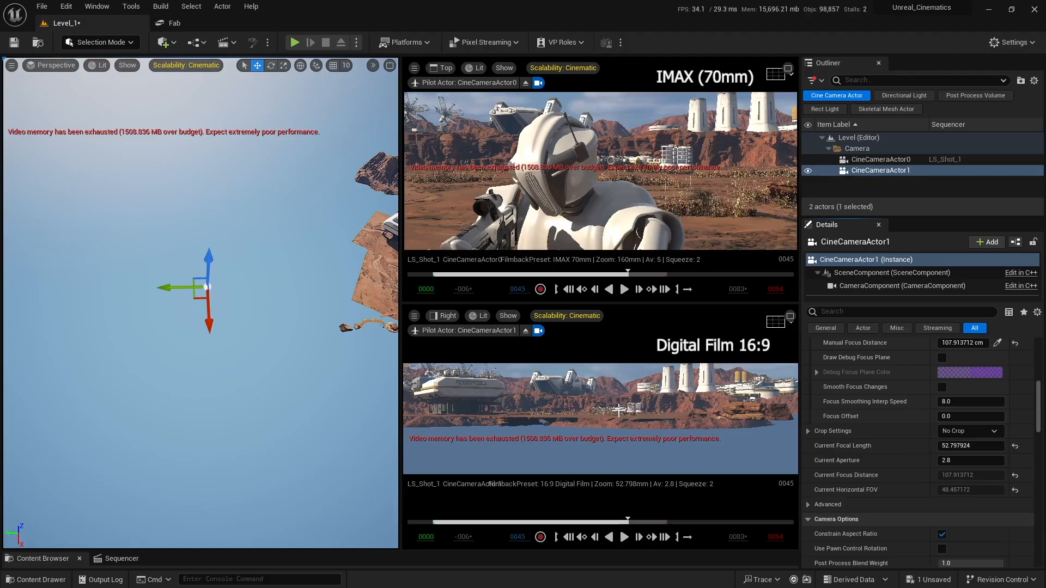
- Undo CineCameraActor1's three backward moves along the Y axis
{"action": "right_click_drag", "start_coordinate": [272, 324], "coordinate": [357, 303]}
{"action": "key", "text": "ctrl+z"}
{"action": "key", "text": "ctrl+z"}
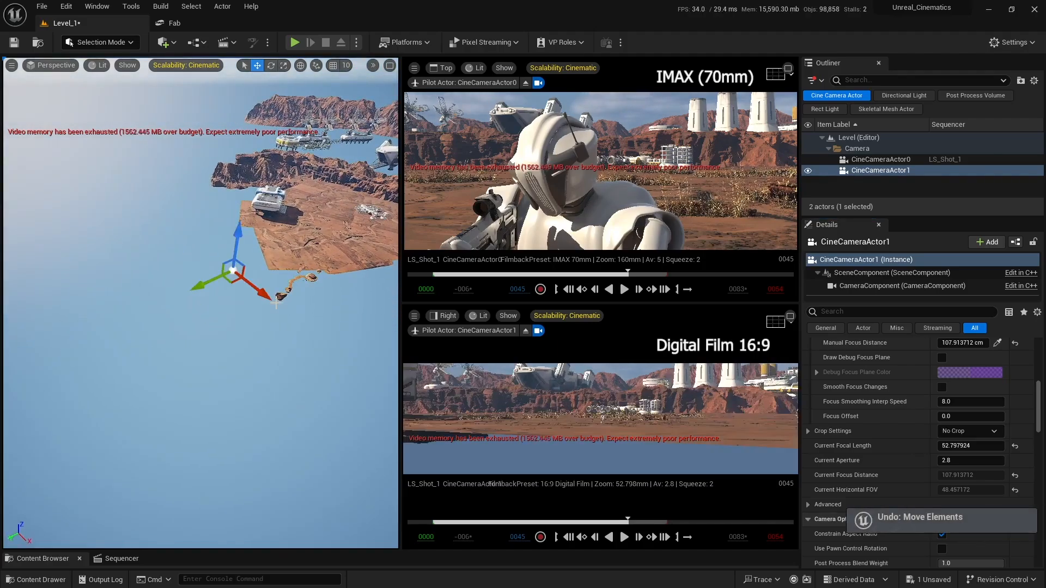
{"action": "key", "text": "ctrl+z"}
{"action": "right_click_drag", "start_coordinate": [276, 303], "coordinate": [316, 269]}
{"action": "key", "text": "w"}
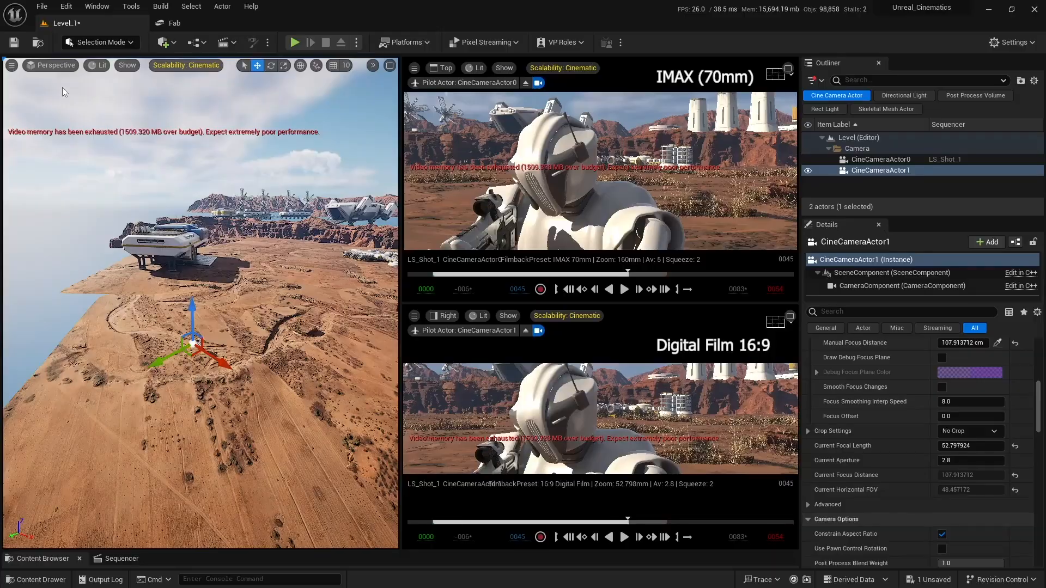
- Switch to a side-by-side two-pane viewport layout, showing CineCameraActor0 in the first pane and CineCameraActor1 in the second
{"action": "left_click", "coordinate": [11, 65]}
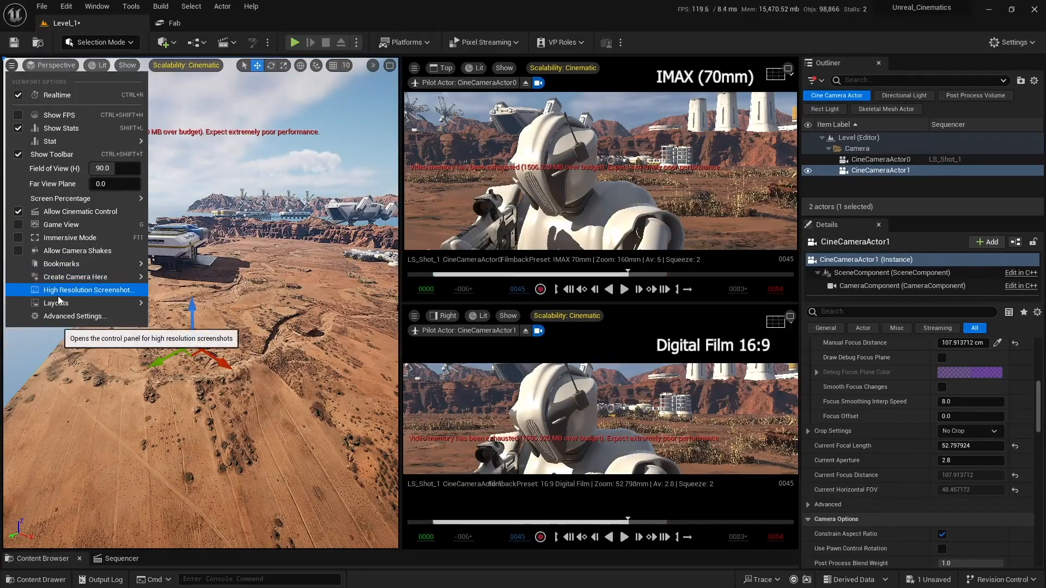
{"action": "mouse_move", "coordinate": [109, 303]}
{"action": "left_click", "coordinate": [168, 376]}
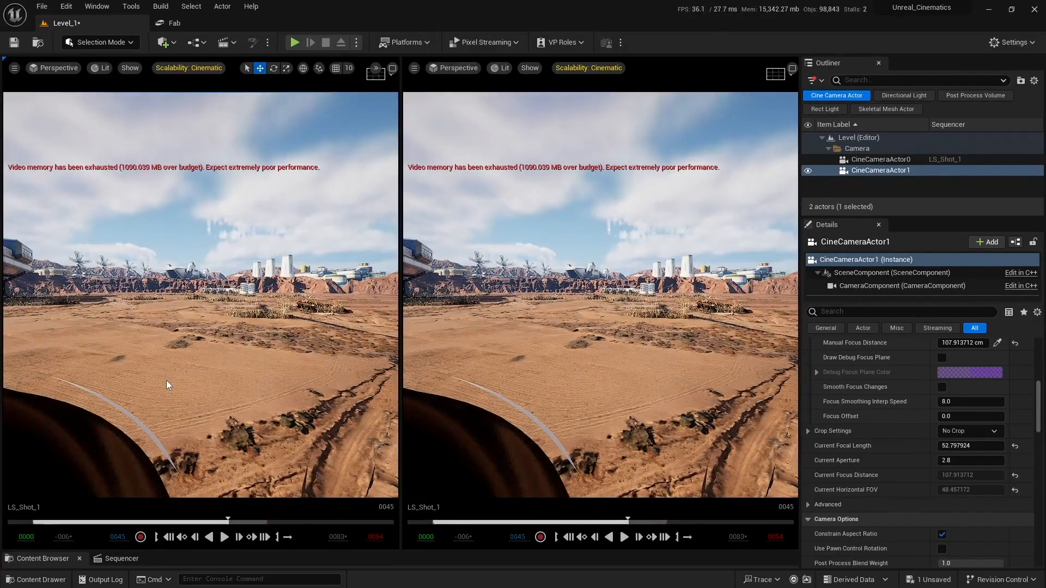
{"action": "left_click", "coordinate": [54, 71]}
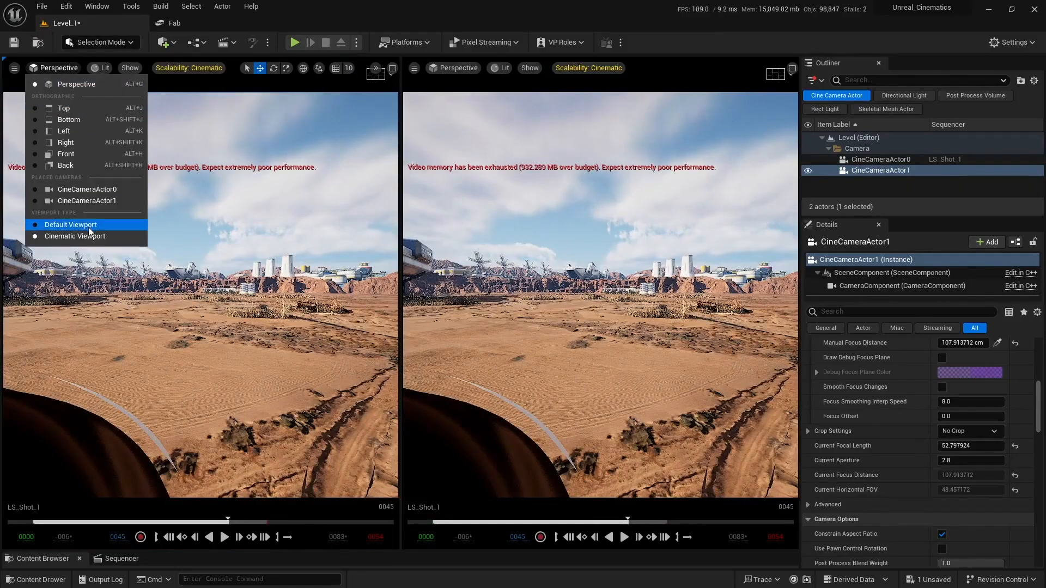
{"action": "left_click", "coordinate": [109, 191]}
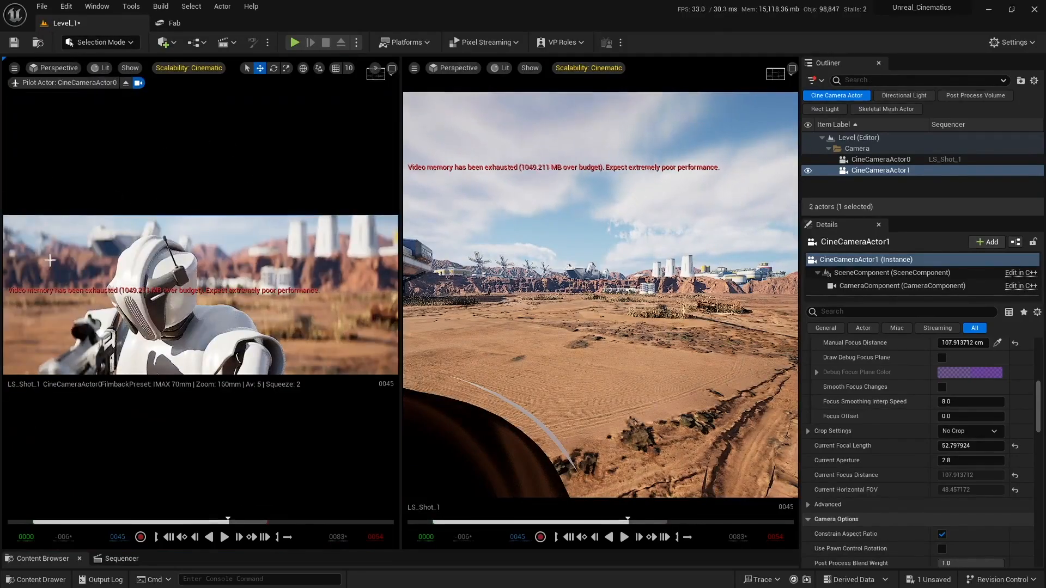
{"action": "left_click", "coordinate": [449, 73]}
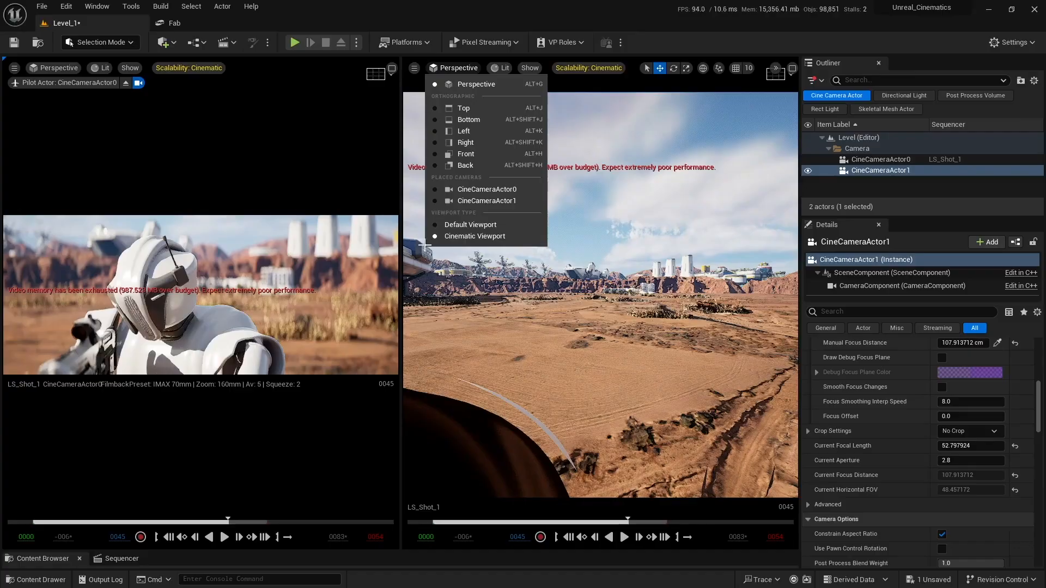
{"action": "left_click", "coordinate": [512, 197]}
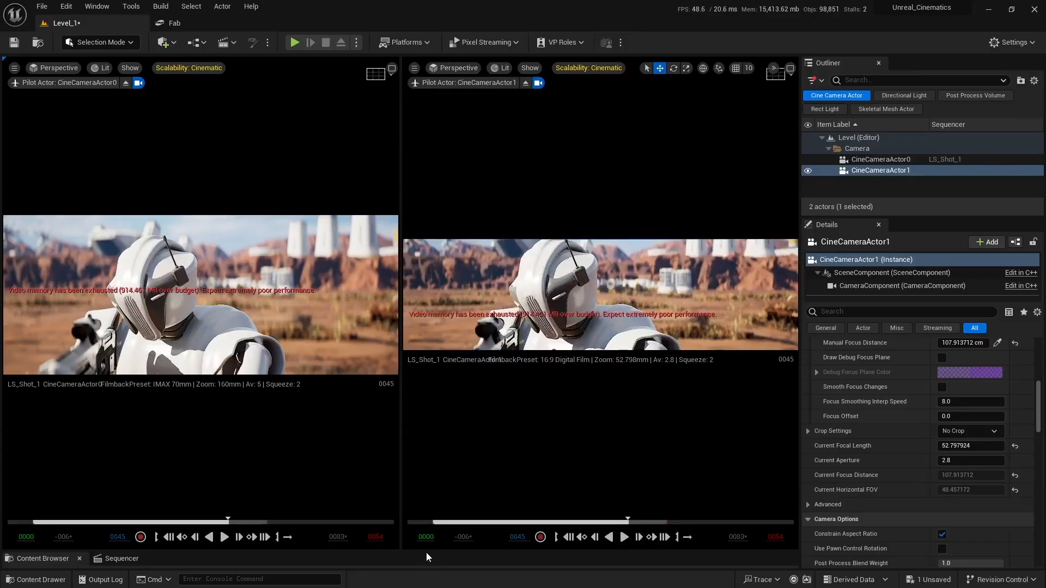
- Examine the filmback, lens, focus and current focal length settings of CineCameraActor1 and CineCameraActor0 for comparison
{"action": "left_click_drag", "start_coordinate": [427, 551], "coordinate": [422, 550]}
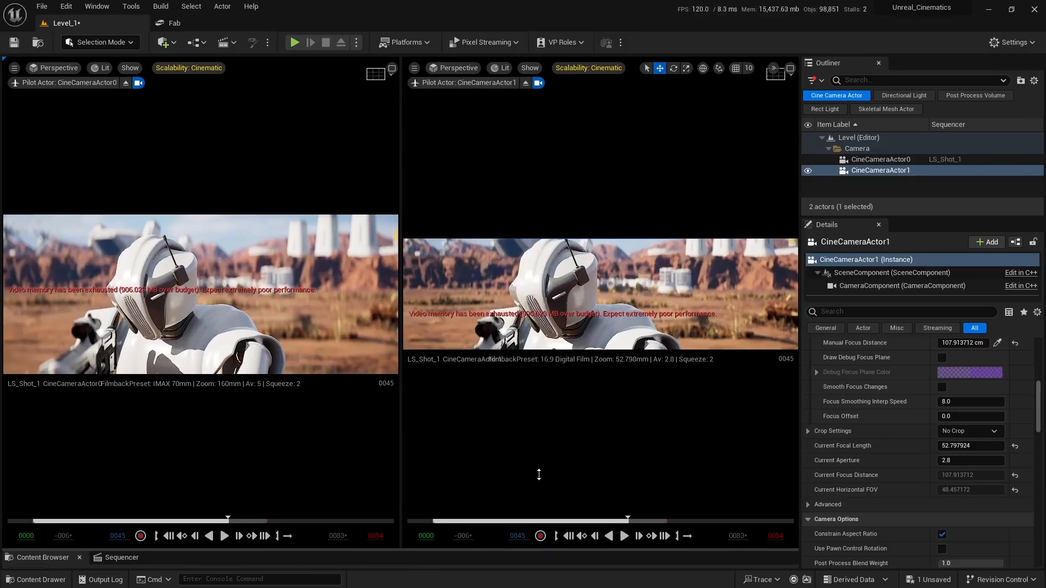
{"action": "scroll", "coordinate": [891, 433], "scroll_direction": "up", "scroll_amount": 3}
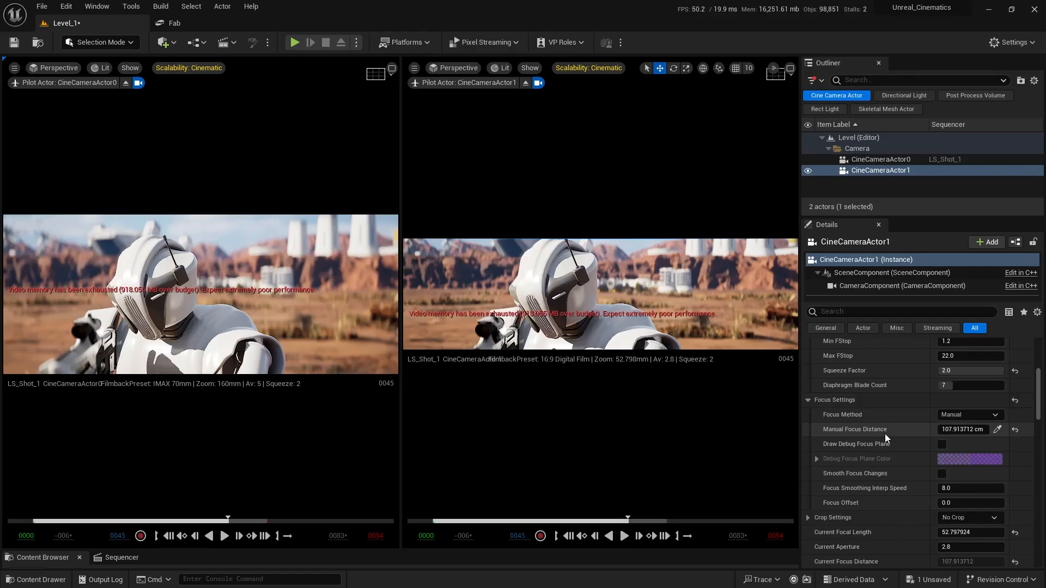
{"action": "scroll", "coordinate": [885, 434], "scroll_direction": "up", "scroll_amount": 7}
{"action": "scroll", "coordinate": [884, 434], "scroll_direction": "down", "scroll_amount": 1}
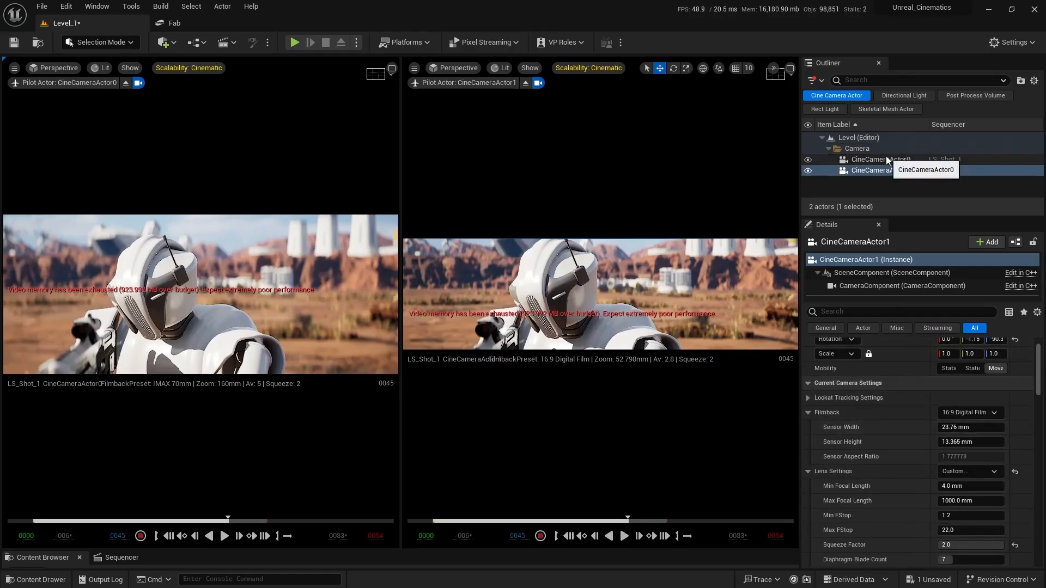
{"action": "scroll", "coordinate": [877, 432], "scroll_direction": "up", "scroll_amount": 1}
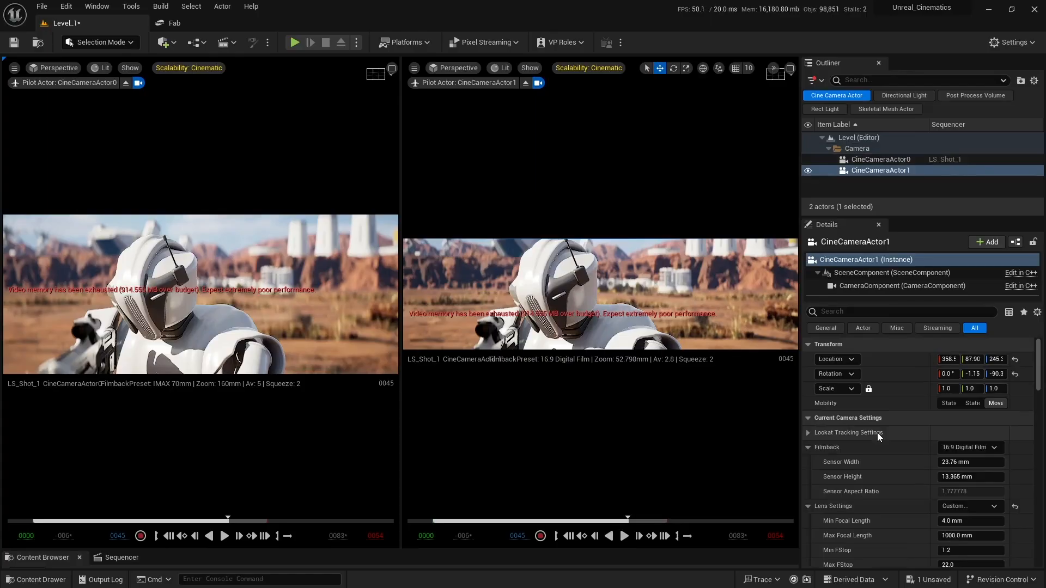
{"action": "left_click", "coordinate": [886, 159]}
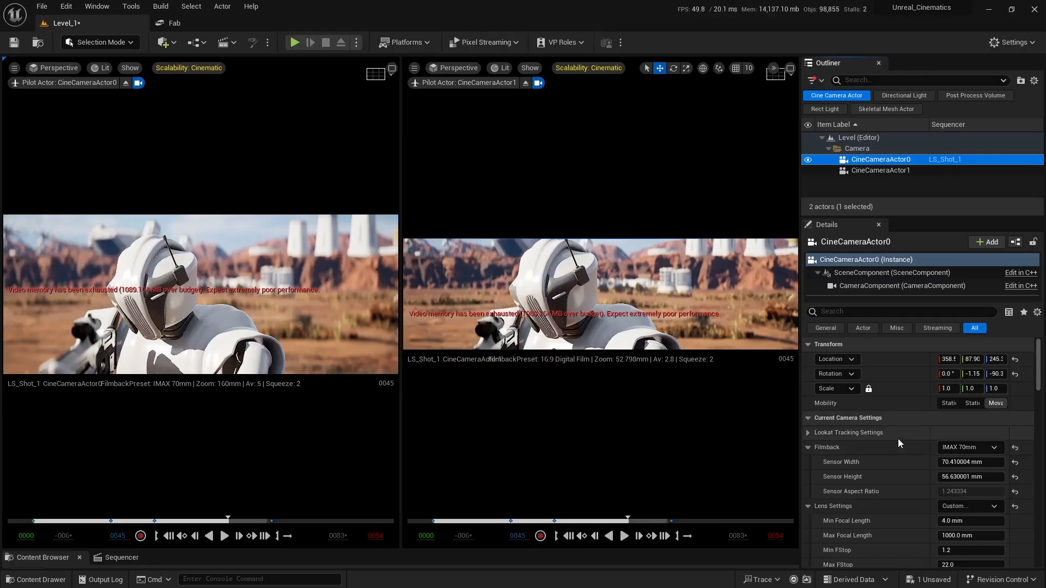
{"action": "scroll", "coordinate": [896, 442], "scroll_direction": "down", "scroll_amount": 2}
{"action": "scroll", "coordinate": [890, 446], "scroll_direction": "down", "scroll_amount": 3}
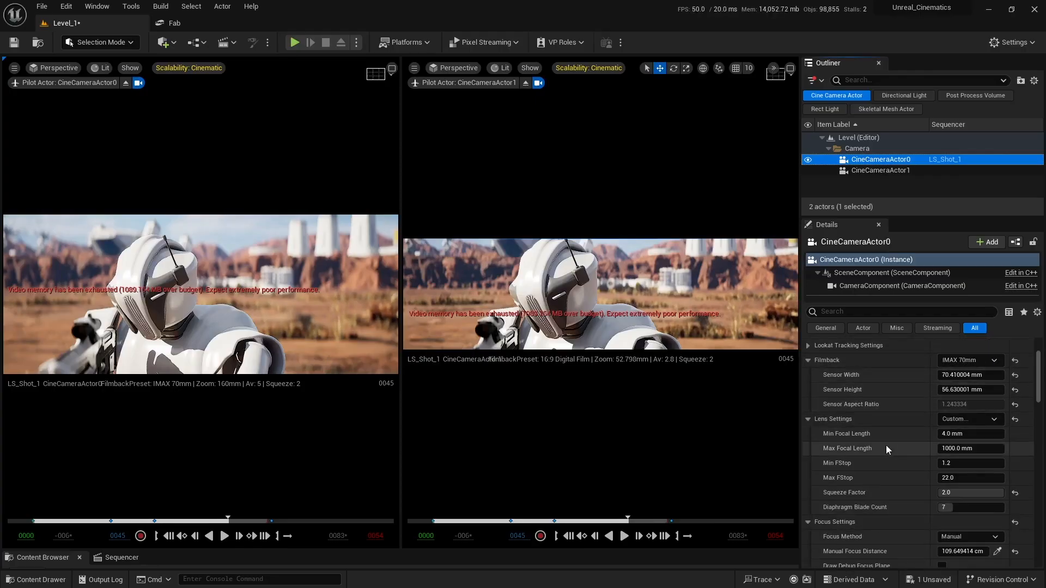
{"action": "scroll", "coordinate": [857, 441], "scroll_direction": "down", "scroll_amount": 4}
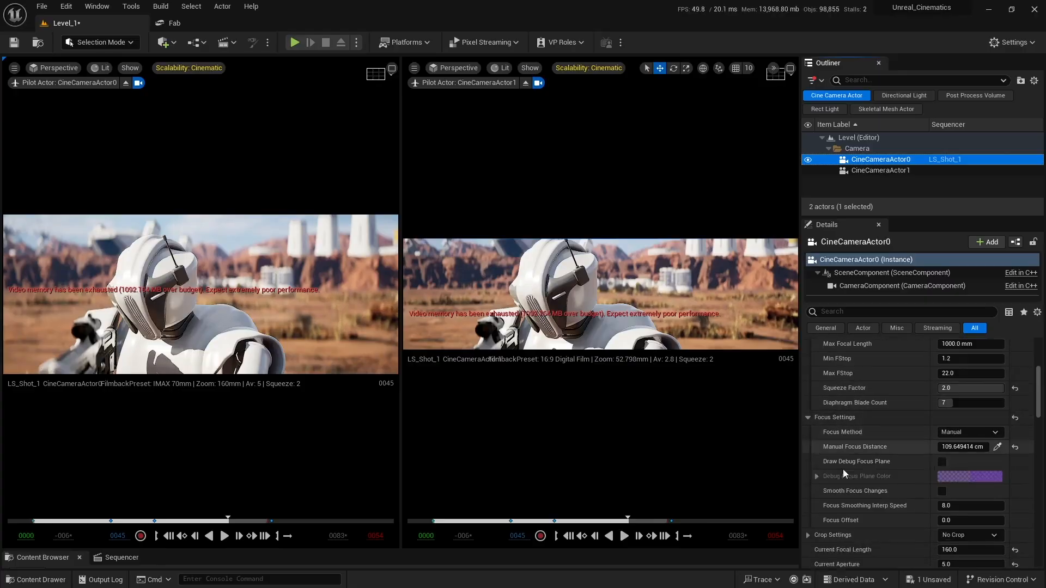
{"action": "scroll", "coordinate": [856, 469], "scroll_direction": "down", "scroll_amount": 1}
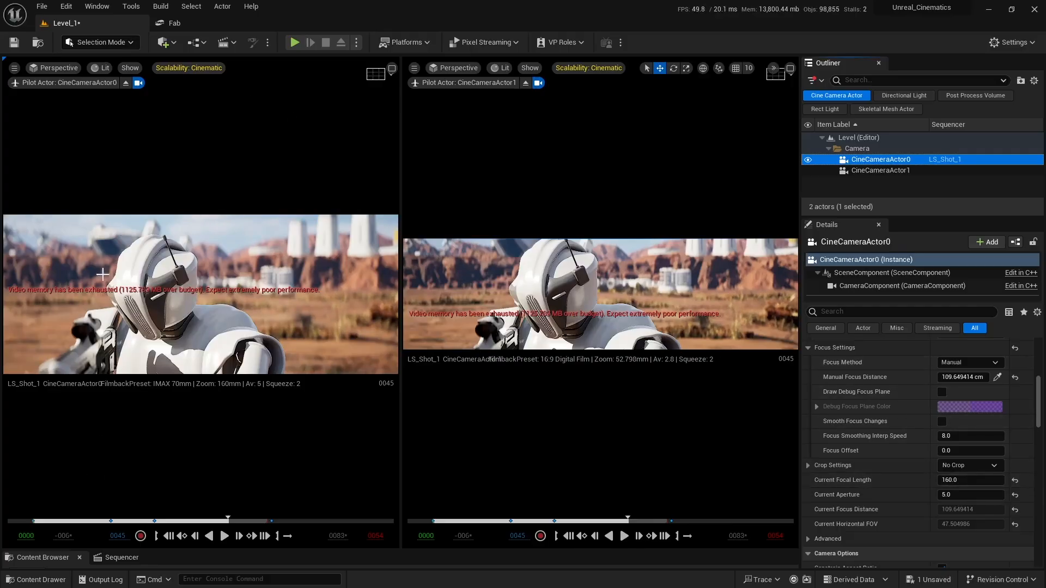
{"action": "left_click", "coordinate": [880, 170]}
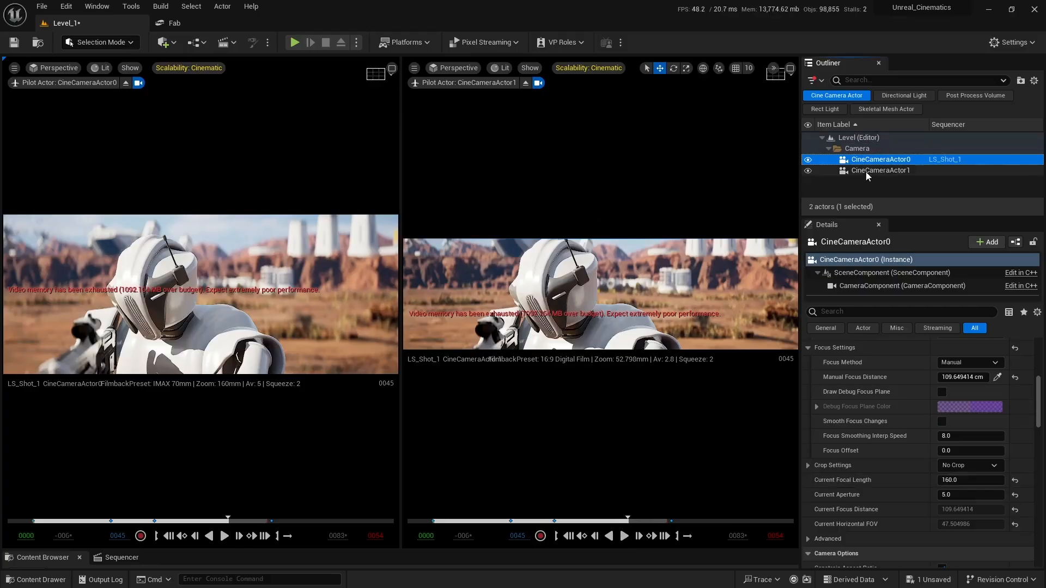
- Reset CineCameraActor1's current focal length to its default and change its filmback to IMAX 70mm
{"action": "scroll", "coordinate": [888, 415], "scroll_direction": "down", "scroll_amount": 1}
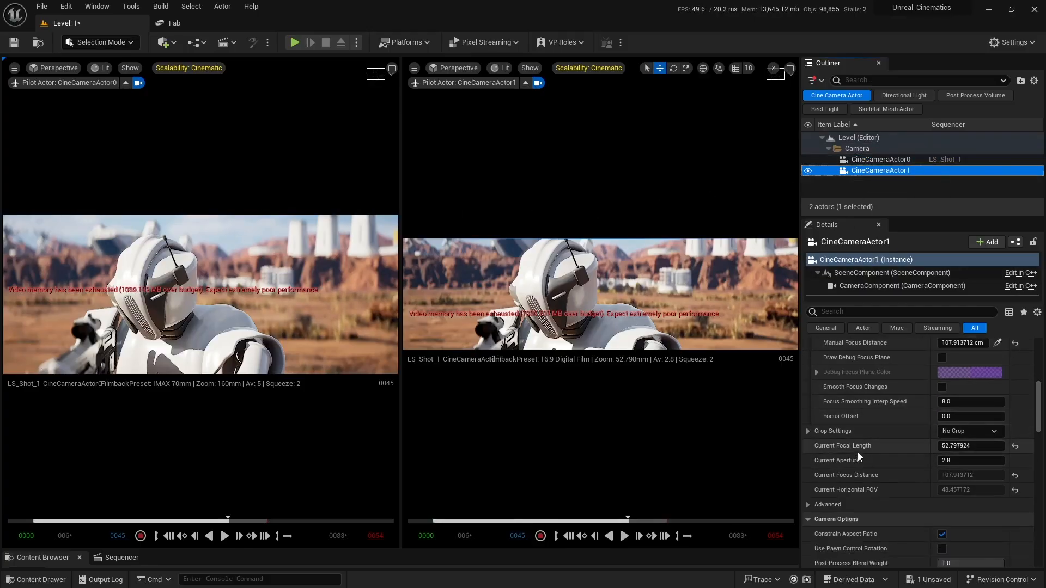
{"action": "left_click", "coordinate": [1016, 447]}
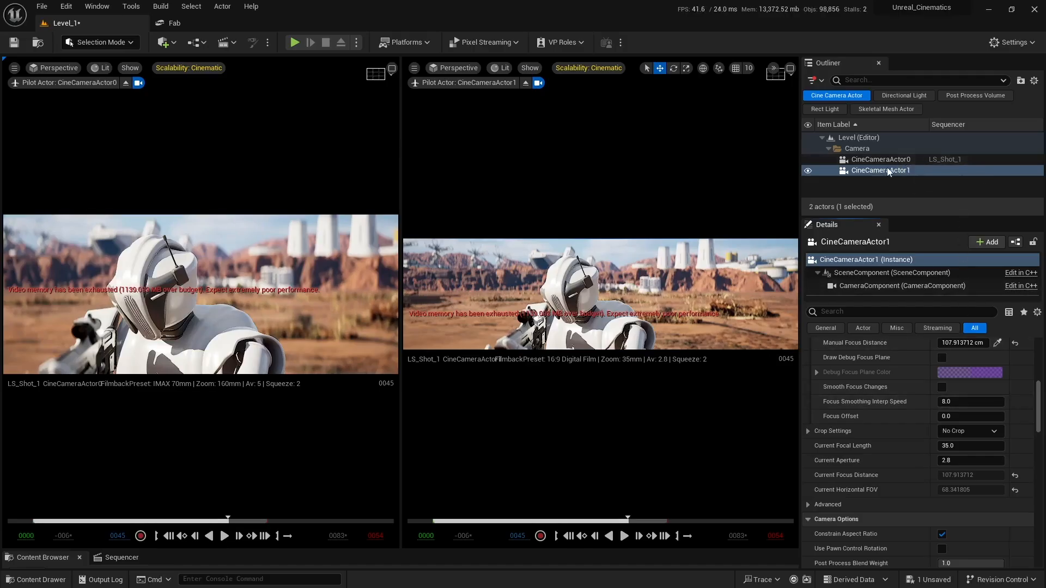
{"action": "scroll", "coordinate": [841, 415], "scroll_direction": "up", "scroll_amount": 6}
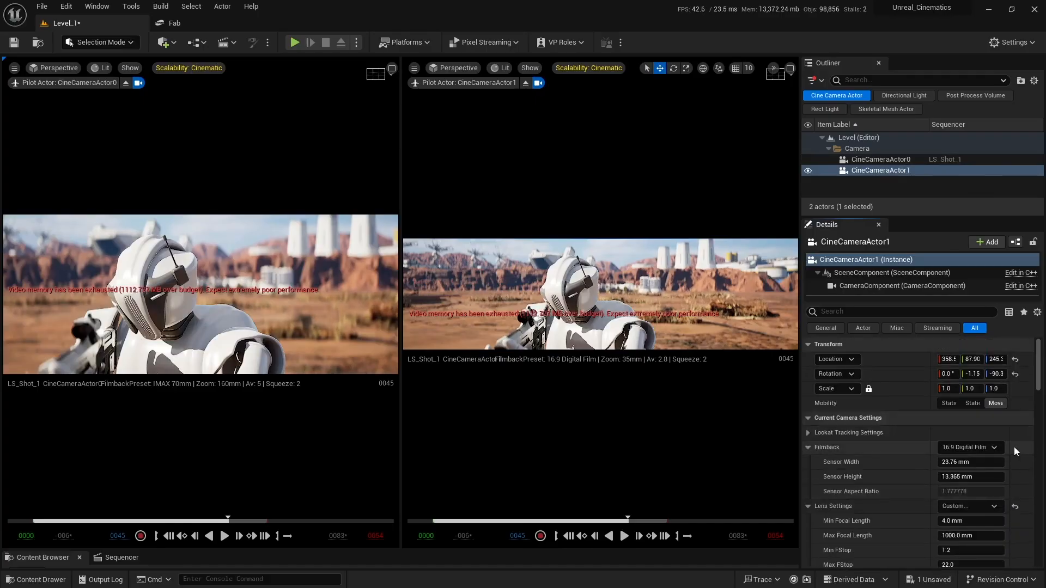
{"action": "left_click", "coordinate": [997, 448]}
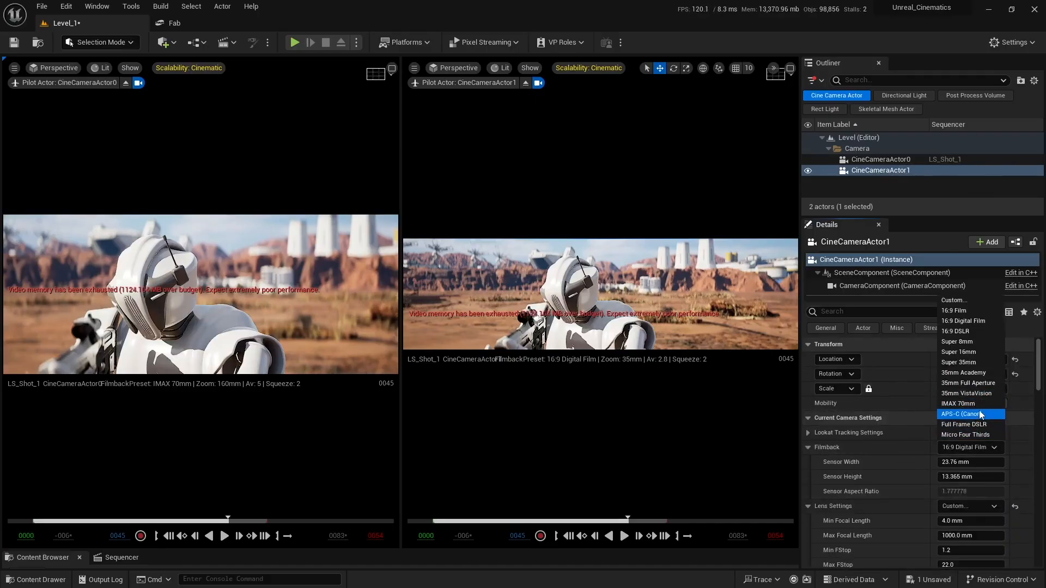
{"action": "left_click", "coordinate": [958, 404]}
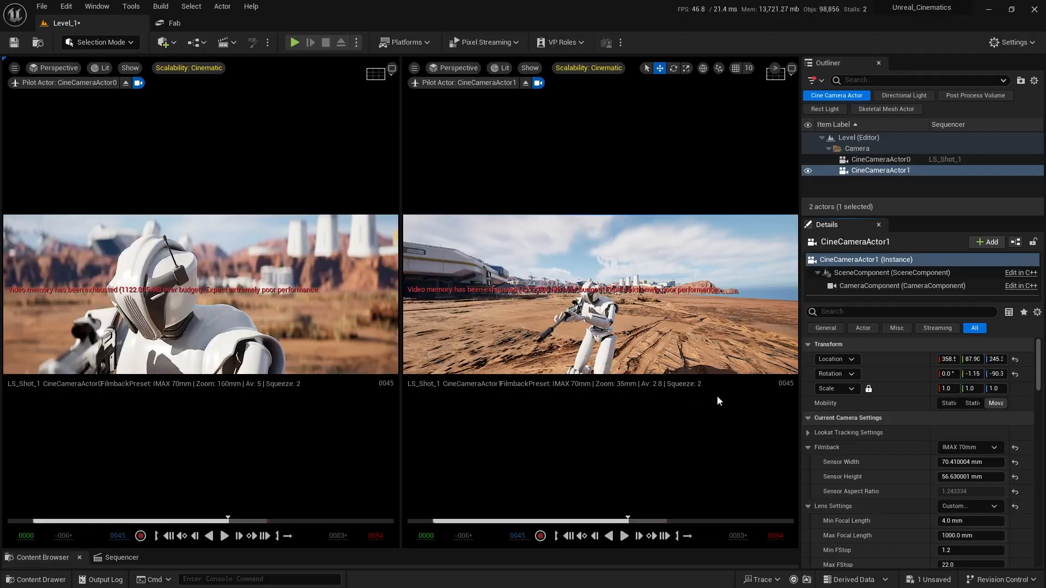
- Maximize the CineCameraActor1 viewport and raise that camera's current focal length to about 140.5 mm
{"action": "scroll", "coordinate": [894, 510], "scroll_direction": "down", "scroll_amount": 2}
{"action": "scroll", "coordinate": [893, 506], "scroll_direction": "down", "scroll_amount": 8}
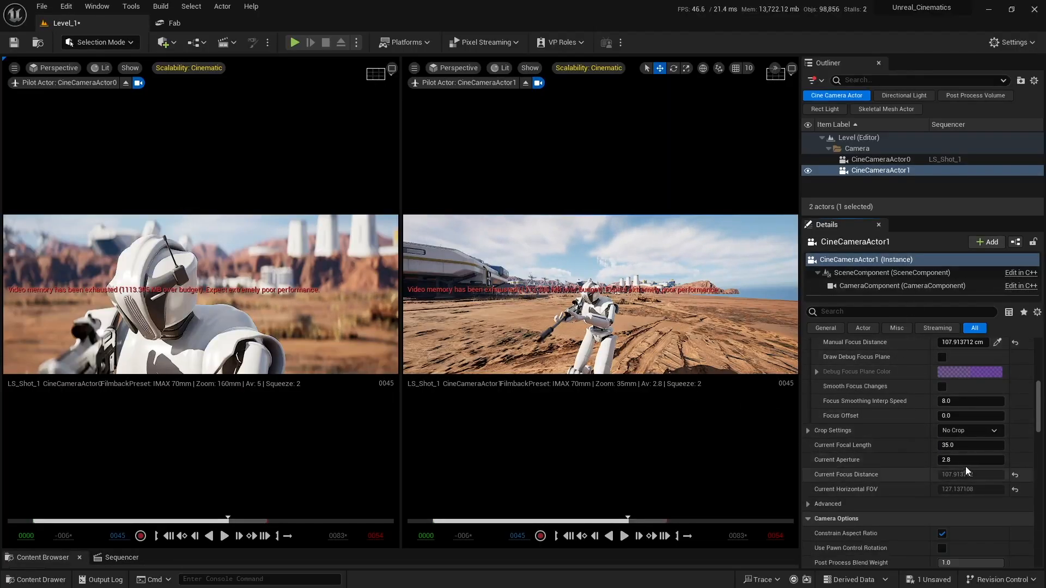
{"action": "left_click", "coordinate": [774, 69]}
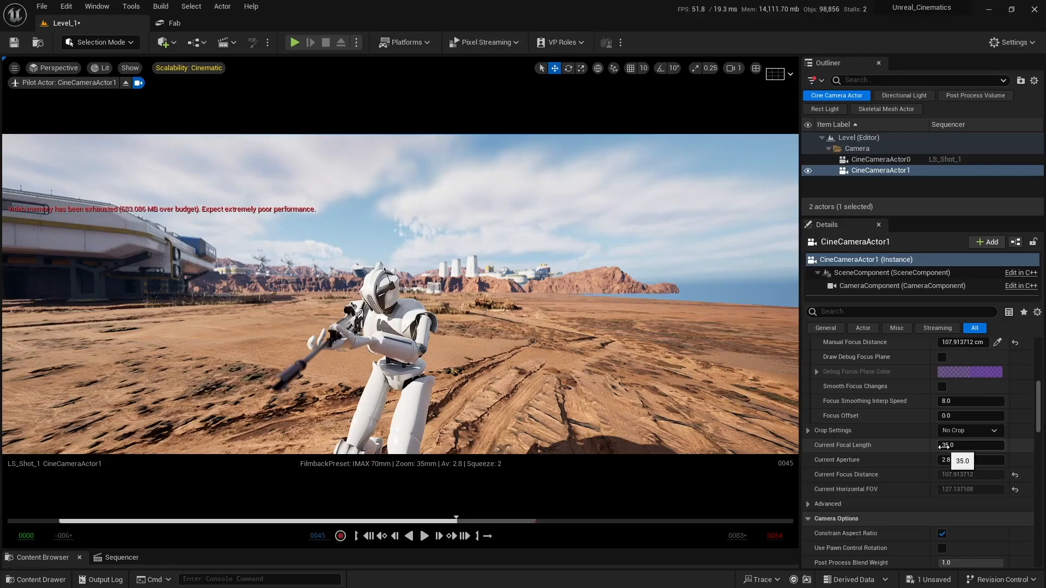
{"action": "left_click_drag", "start_coordinate": [945, 446], "coordinate": [998, 446]}
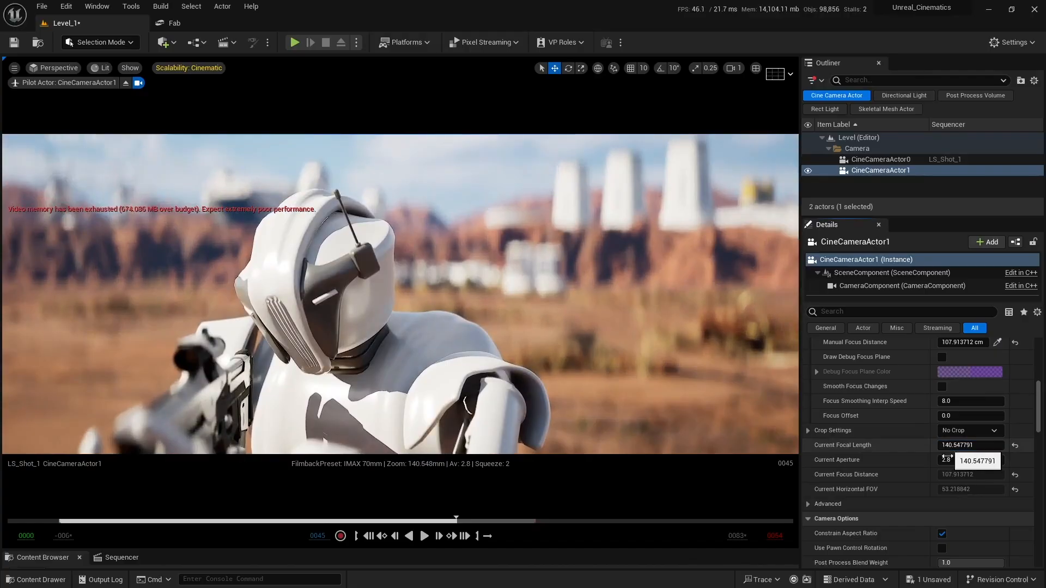
- Set CineCameraActor1's current aperture to 10
{"action": "left_click", "coordinate": [968, 463]}
{"action": "type", "text": "1"}
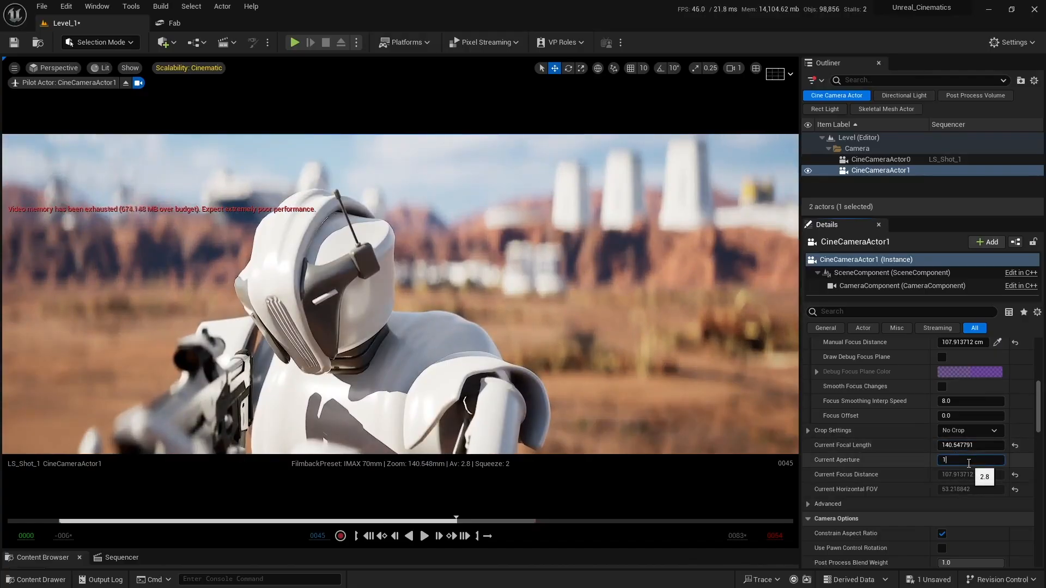
{"action": "type", "text": "0"}
{"action": "key", "text": "Return"}
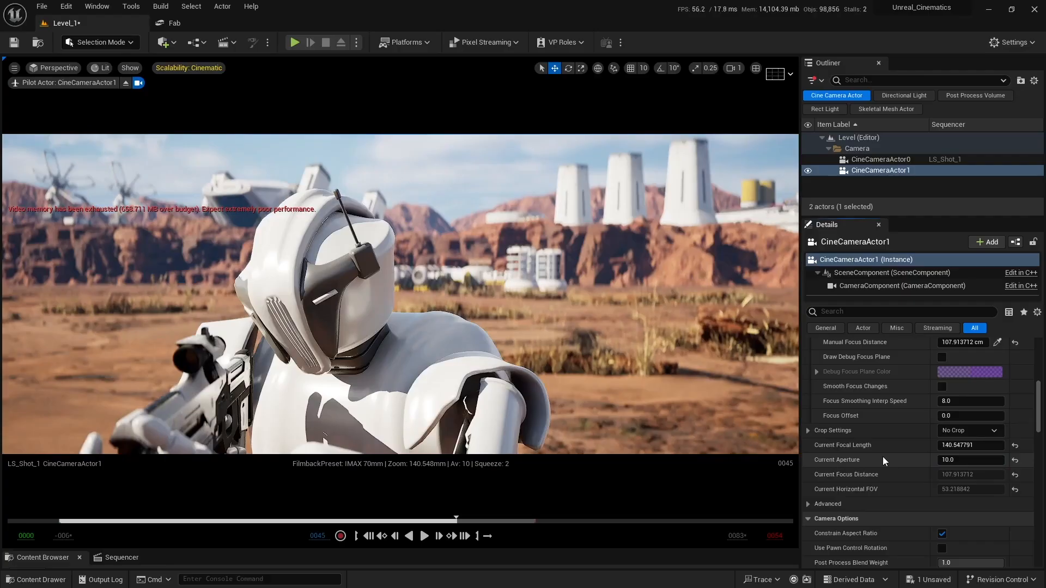
- Reset CineCameraActor1's current focal length to its default, and after that set it to 160 mm
{"action": "left_click", "coordinate": [1015, 446]}
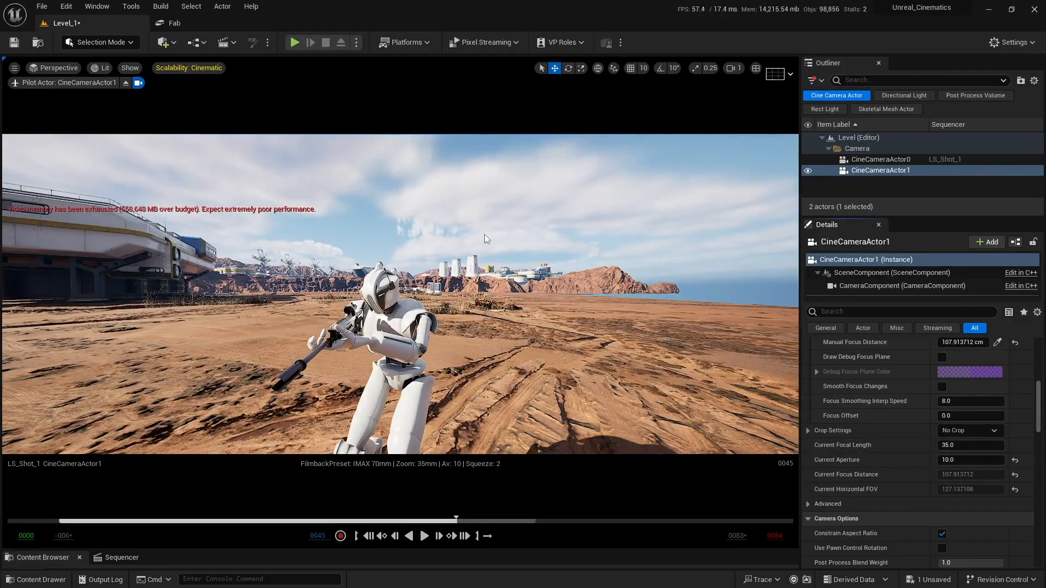
{"action": "left_click", "coordinate": [970, 445]}
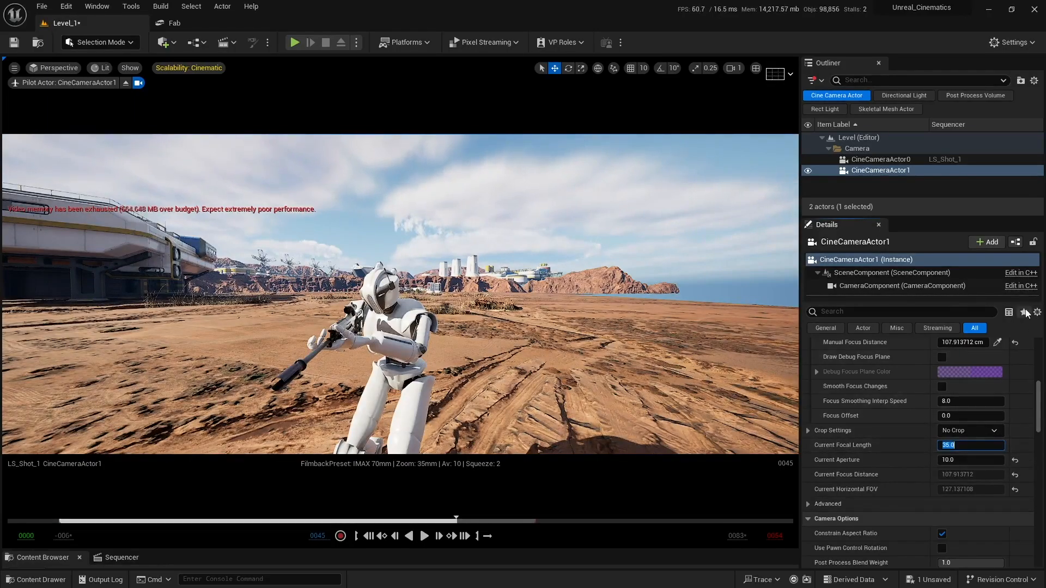
{"action": "type", "text": "160"}
{"action": "key", "text": "Return"}
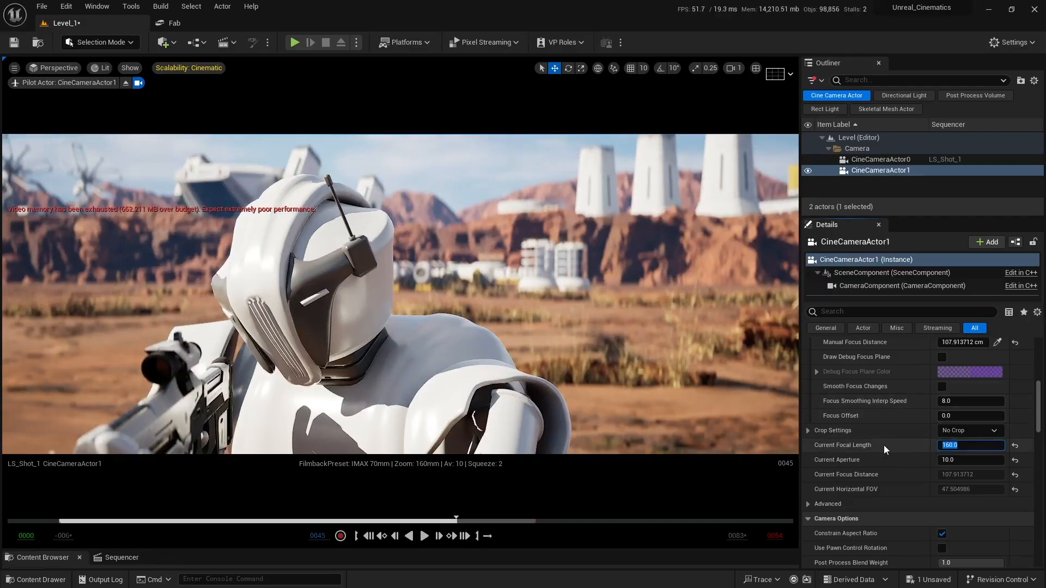
- Set CineCameraActor1's current focal length to 35 mm, and from there raise it gradually to about 124 mm
{"action": "left_click", "coordinate": [965, 443]}
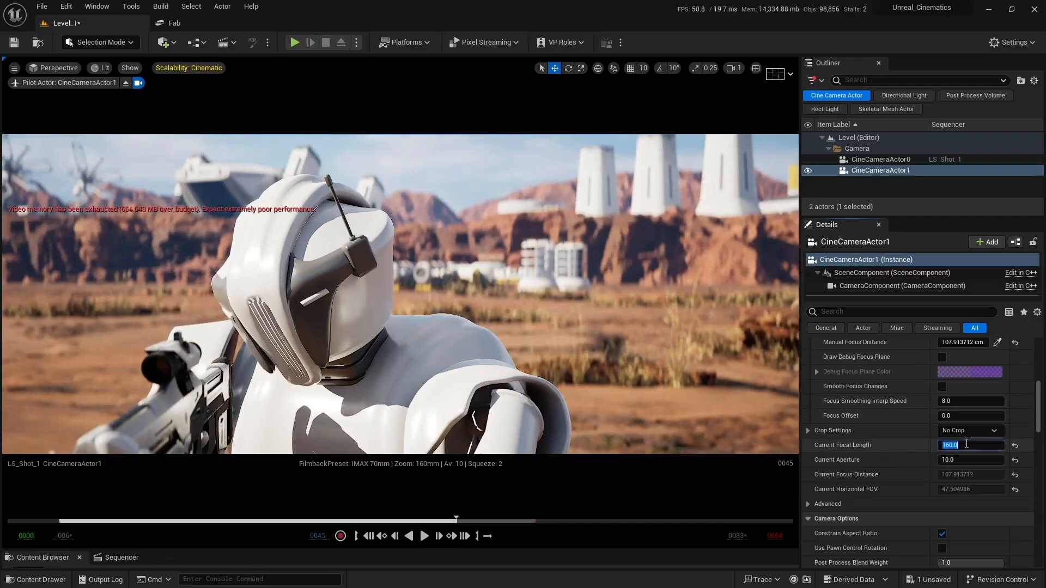
{"action": "type", "text": "35"}
{"action": "key", "text": "Return"}
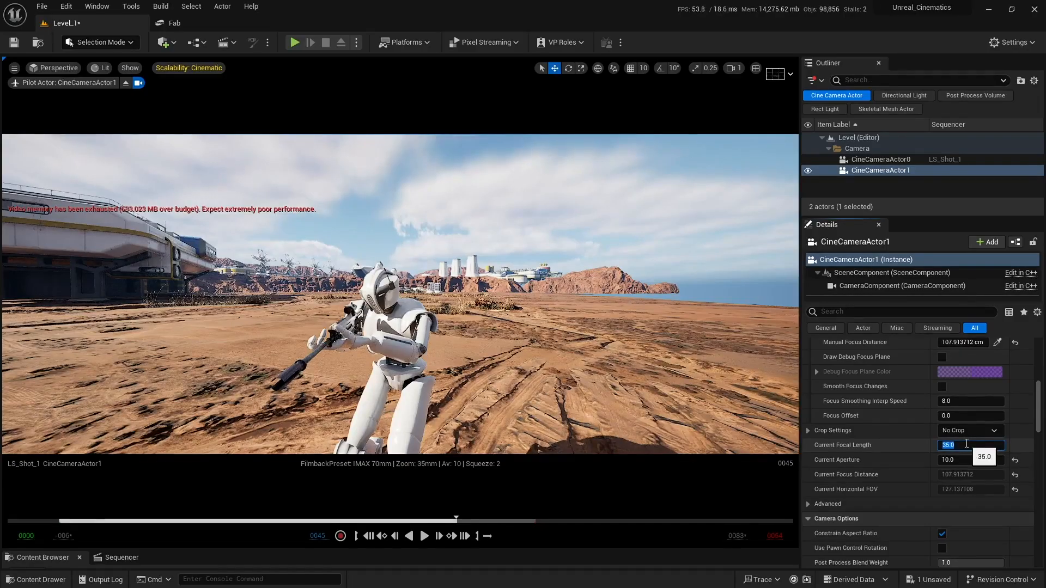
{"action": "left_click", "coordinate": [890, 450]}
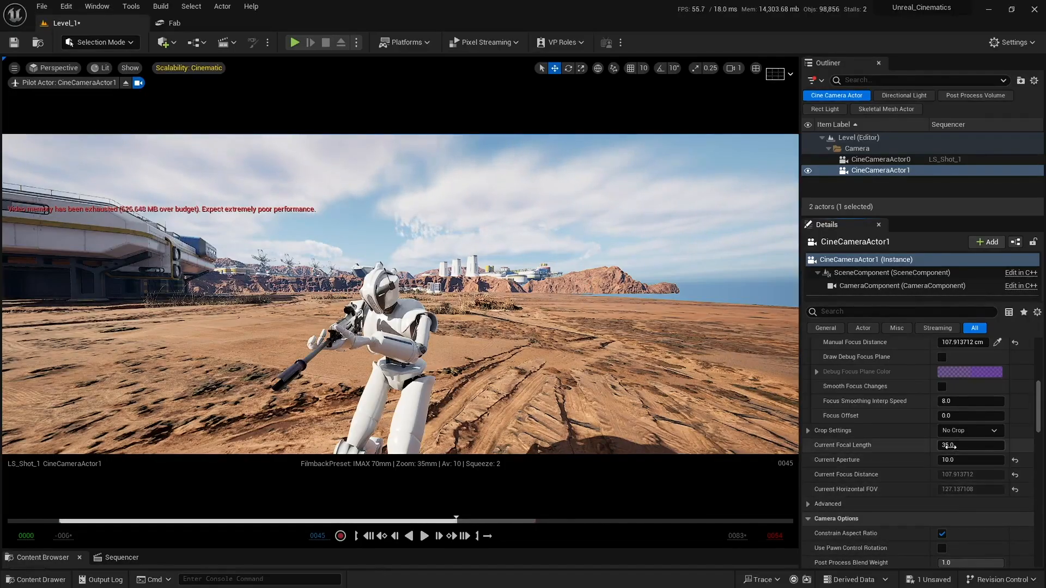
{"action": "left_click_drag", "start_coordinate": [951, 446], "coordinate": [1009, 446]}
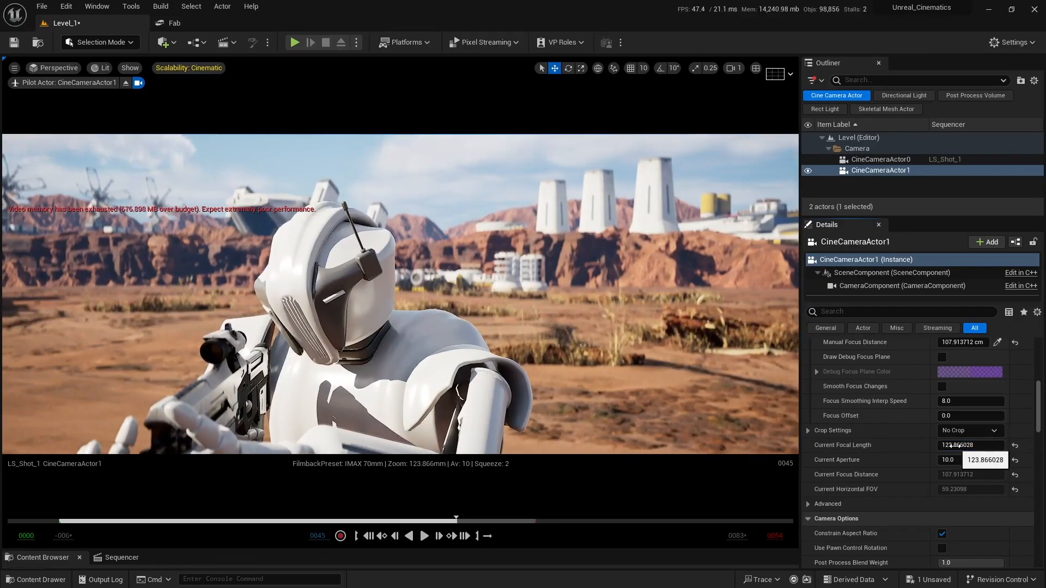
- Set CineCameraActor1's current focal length to 50 mm, and from there raise it gradually to about 125 mm
{"action": "left_click", "coordinate": [950, 445]}
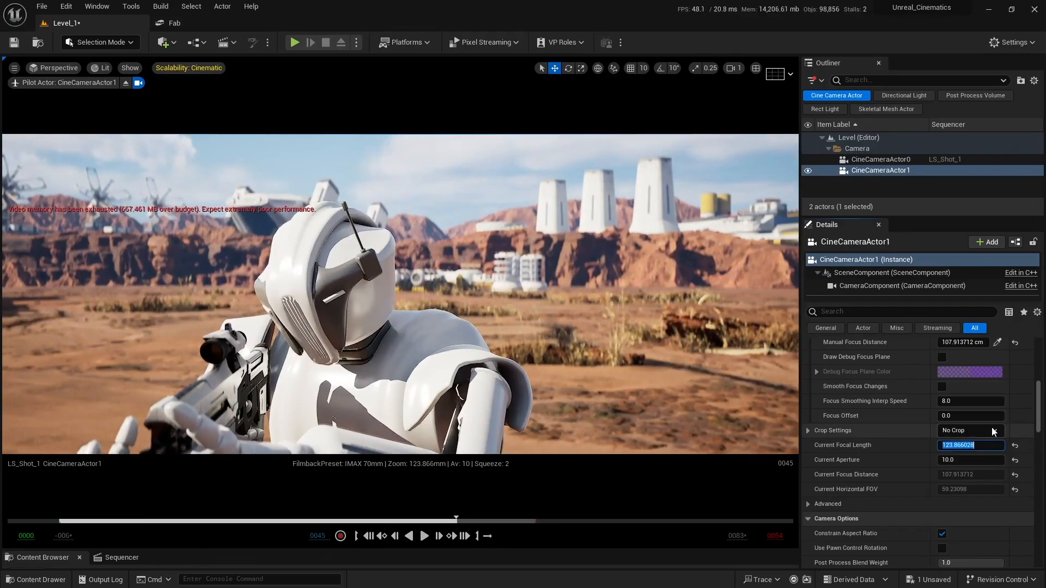
{"action": "type", "text": "50"}
{"action": "key", "text": "Return"}
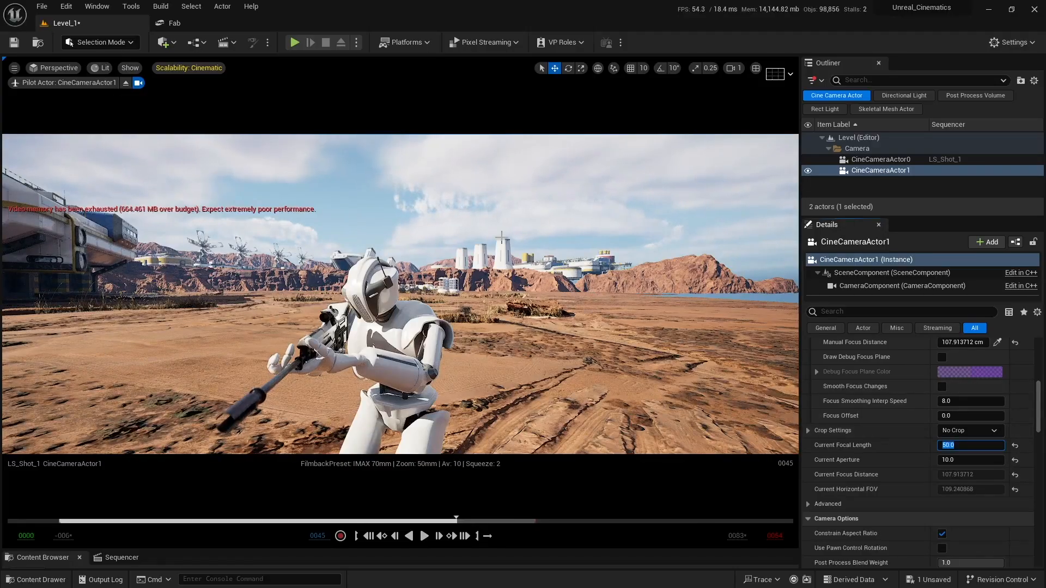
{"action": "left_click", "coordinate": [895, 452]}
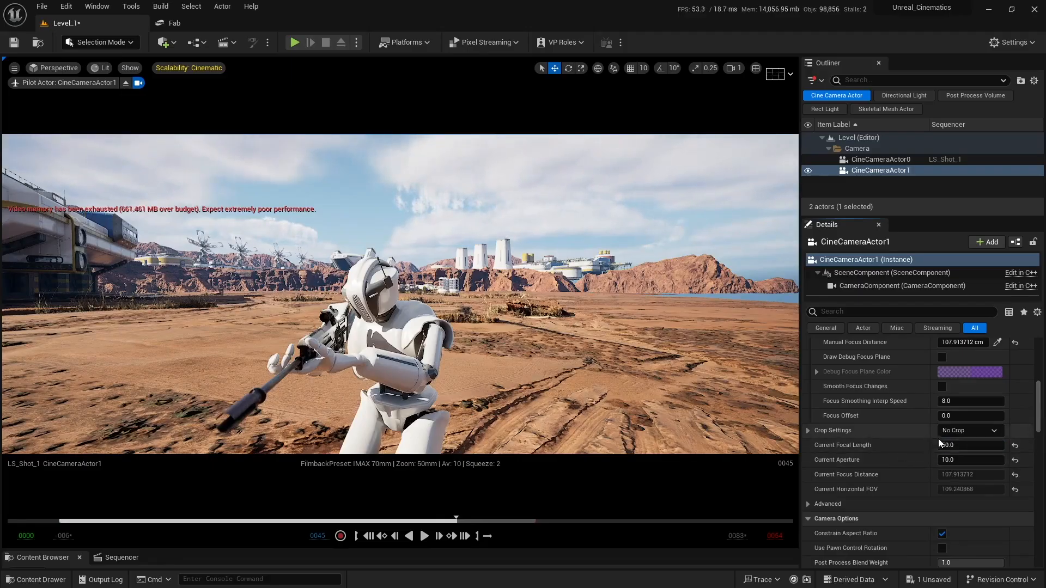
{"action": "mouse_move", "coordinate": [945, 445]}
{"action": "left_mouse_down"}
{"action": "mouse_move", "coordinate": [1003, 446]}
{"action": "mouse_move", "coordinate": [943, 445]}
{"action": "left_mouse_up"}
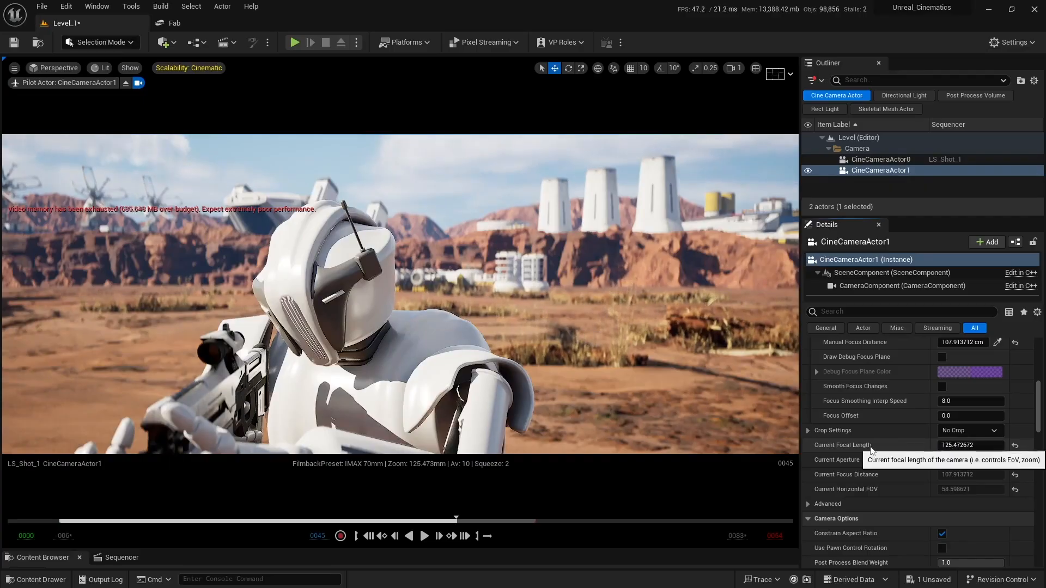
- Return to the side-by-side viewport layout and examine CineCameraActor0's filmback, lens, focus and current focal length settings
{"action": "left_click", "coordinate": [894, 162]}
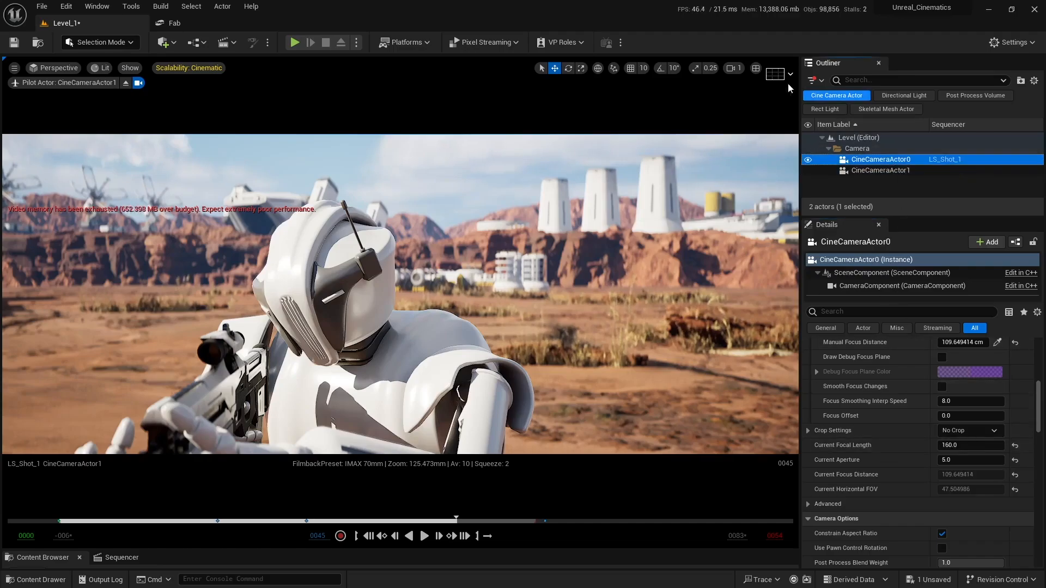
{"action": "left_click", "coordinate": [756, 69]}
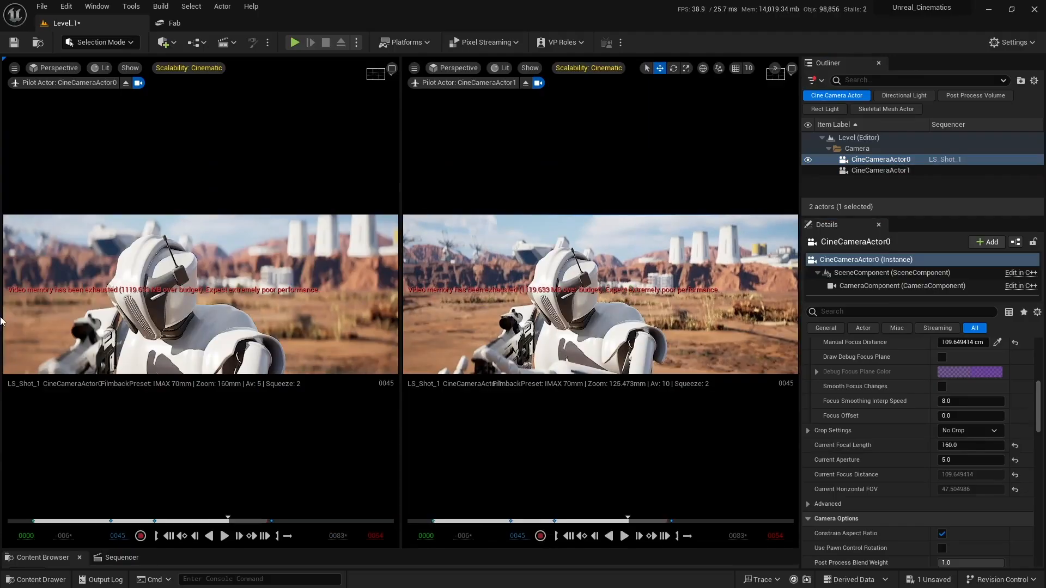
{"action": "scroll", "coordinate": [889, 440], "scroll_direction": "up", "scroll_amount": 5}
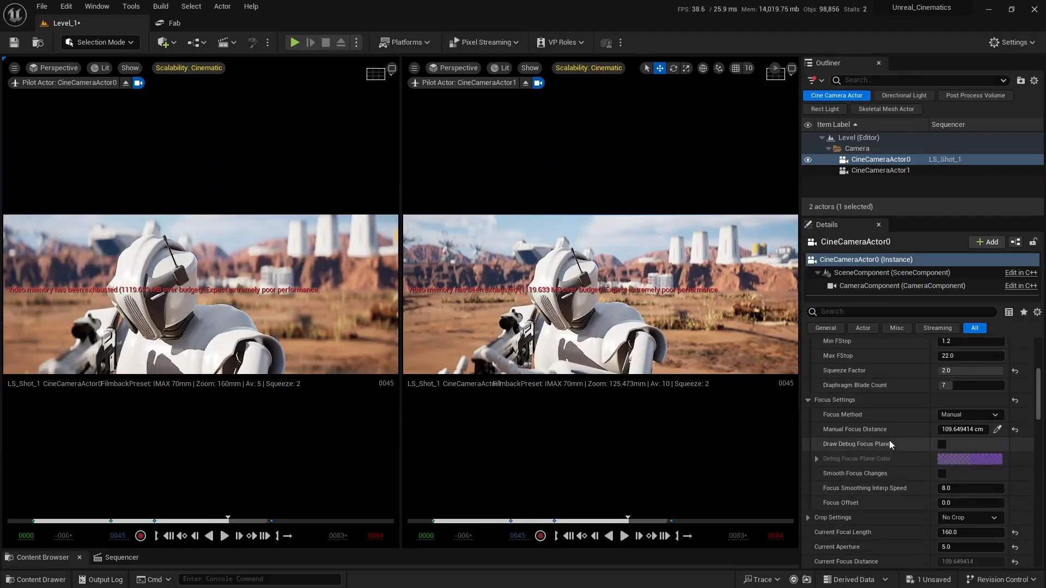
{"action": "scroll", "coordinate": [887, 440], "scroll_direction": "down", "scroll_amount": 5}
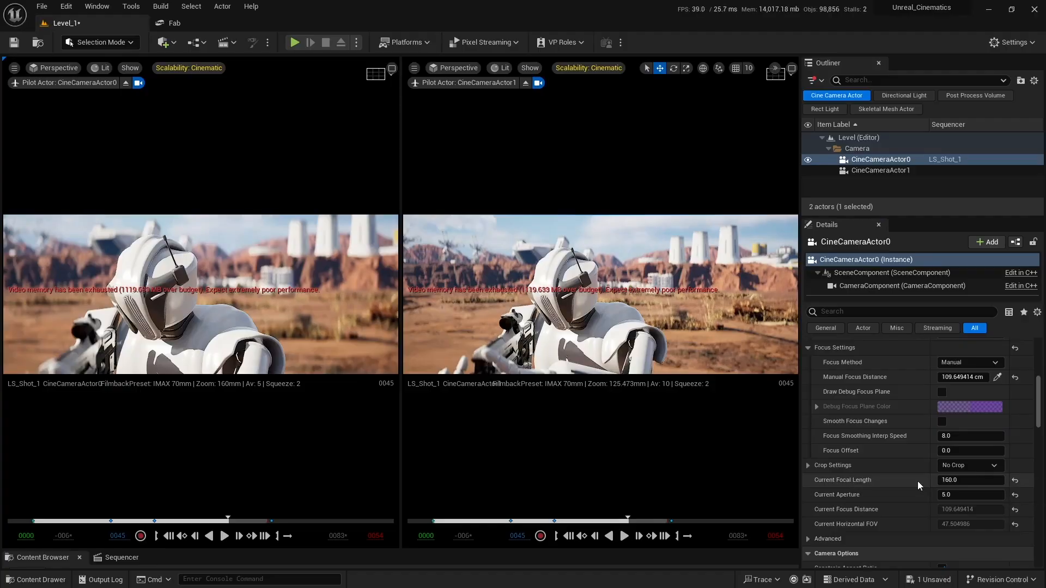
{"action": "scroll", "coordinate": [917, 482], "scroll_direction": "up", "scroll_amount": 2}
{"action": "scroll", "coordinate": [917, 480], "scroll_direction": "up", "scroll_amount": 4}
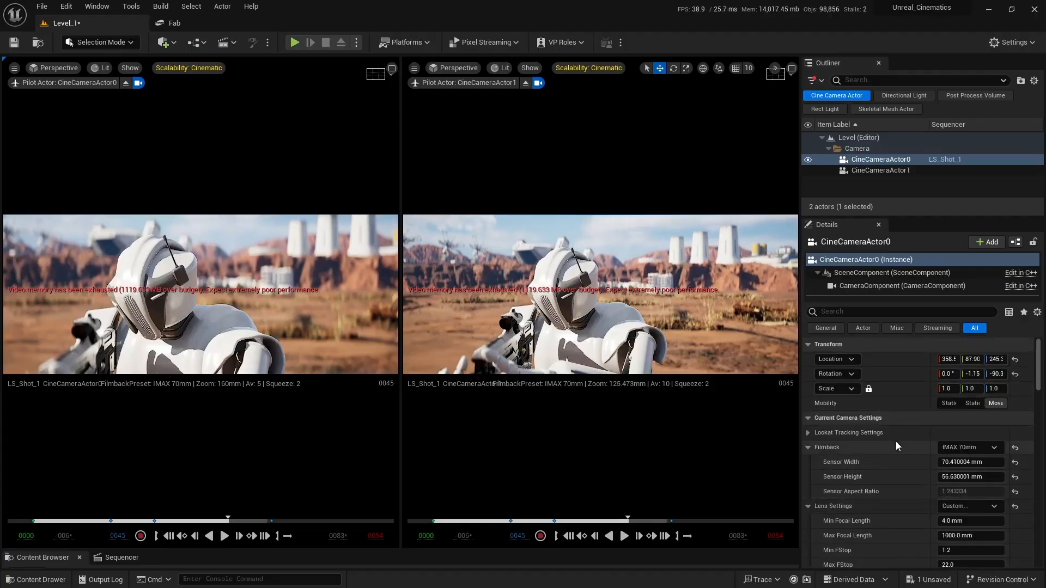
{"action": "scroll", "coordinate": [896, 442], "scroll_direction": "down", "scroll_amount": 1}
{"action": "scroll", "coordinate": [896, 442], "scroll_direction": "down", "scroll_amount": 5}
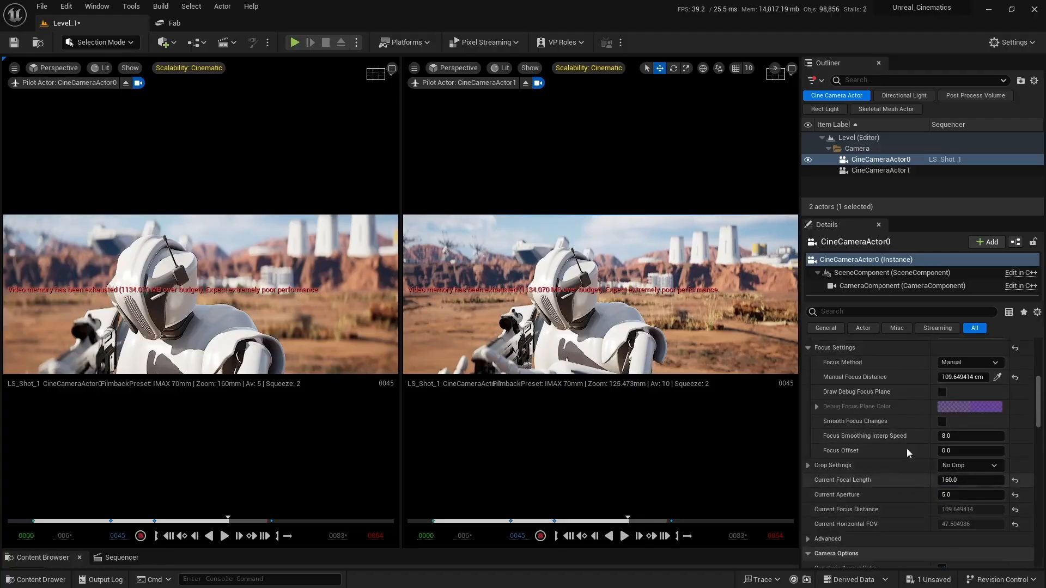
{"action": "scroll", "coordinate": [888, 476], "scroll_direction": "up", "scroll_amount": 5}
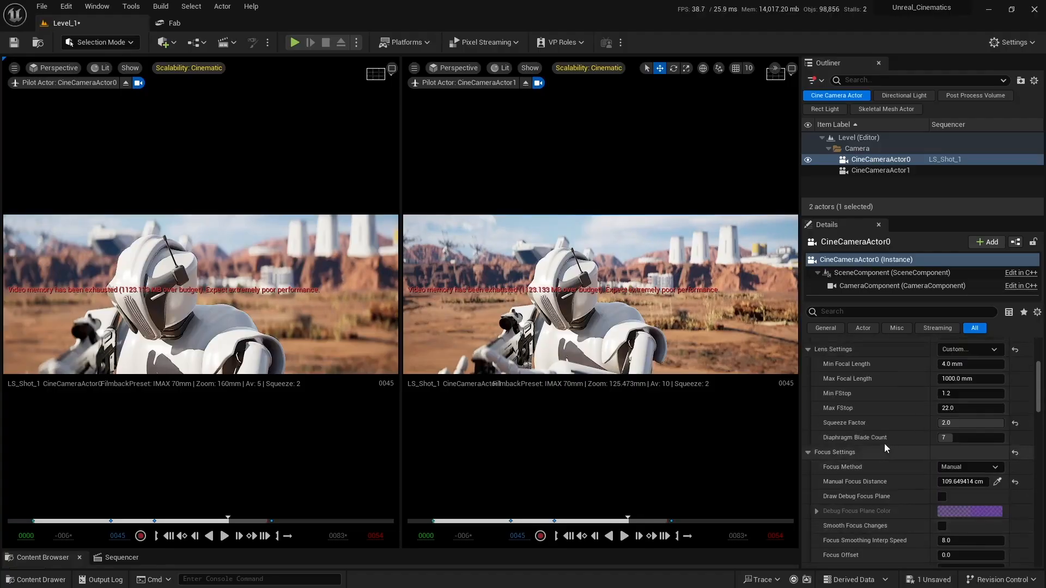
{"action": "scroll", "coordinate": [916, 427], "scroll_direction": "down", "scroll_amount": 1}
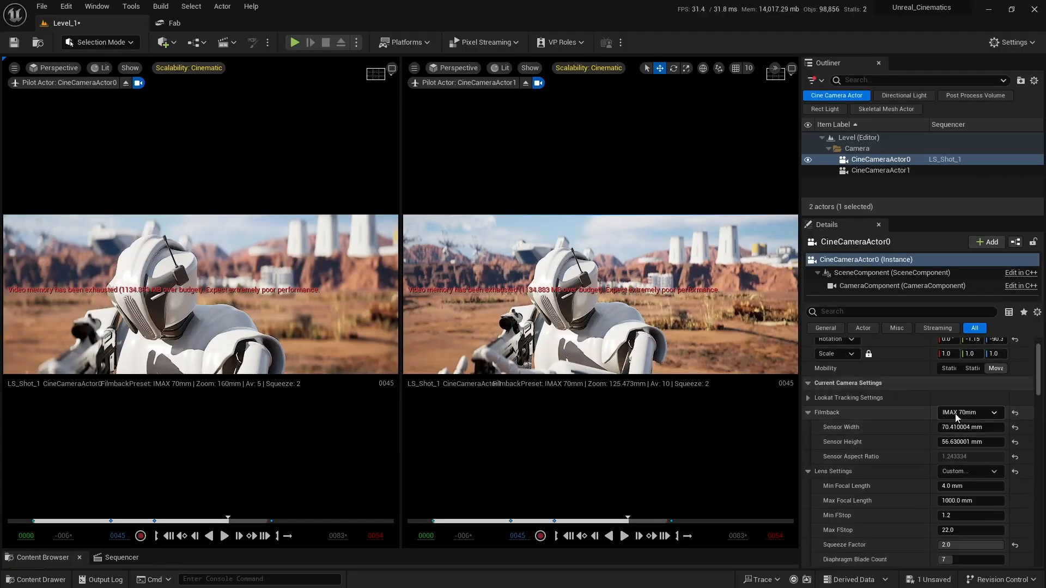
- Set CineCameraActor1's filmback to 16:9 Digital Film and its current focal length to 50 mm
{"action": "left_click", "coordinate": [878, 170]}
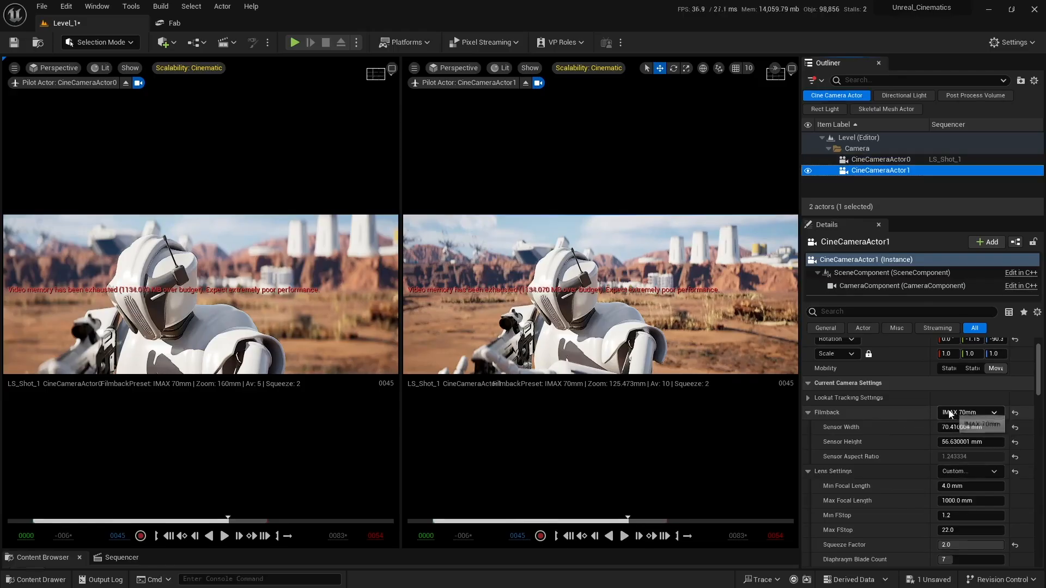
{"action": "left_click", "coordinate": [964, 413]}
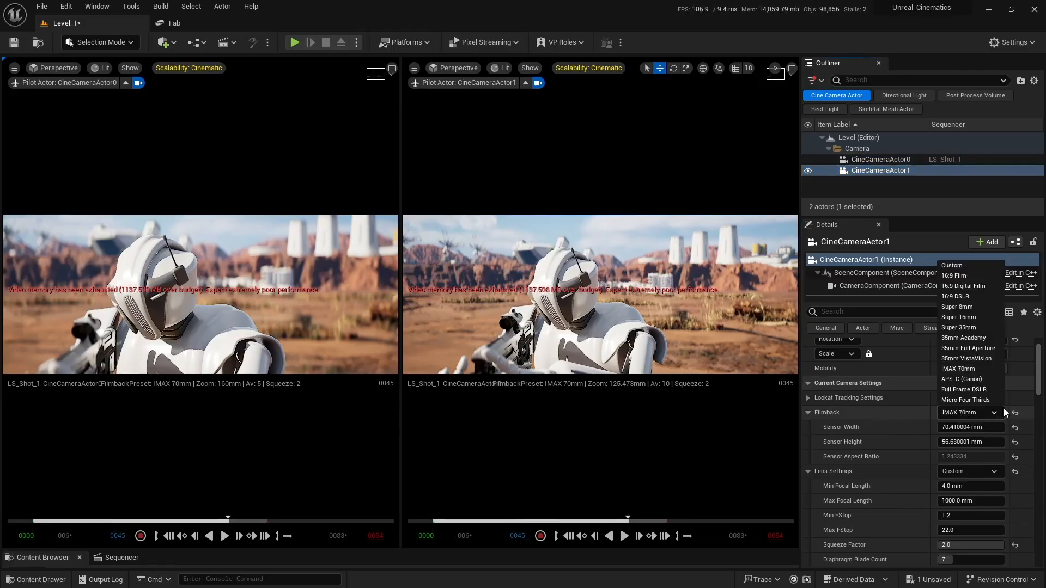
{"action": "left_click", "coordinate": [985, 285]}
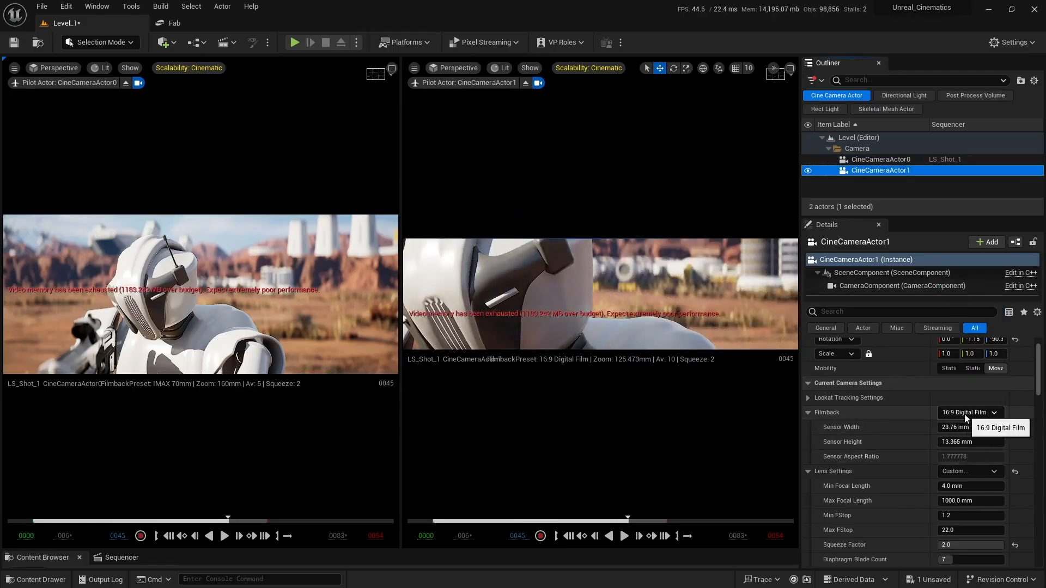
{"action": "scroll", "coordinate": [886, 476], "scroll_direction": "down", "scroll_amount": 10}
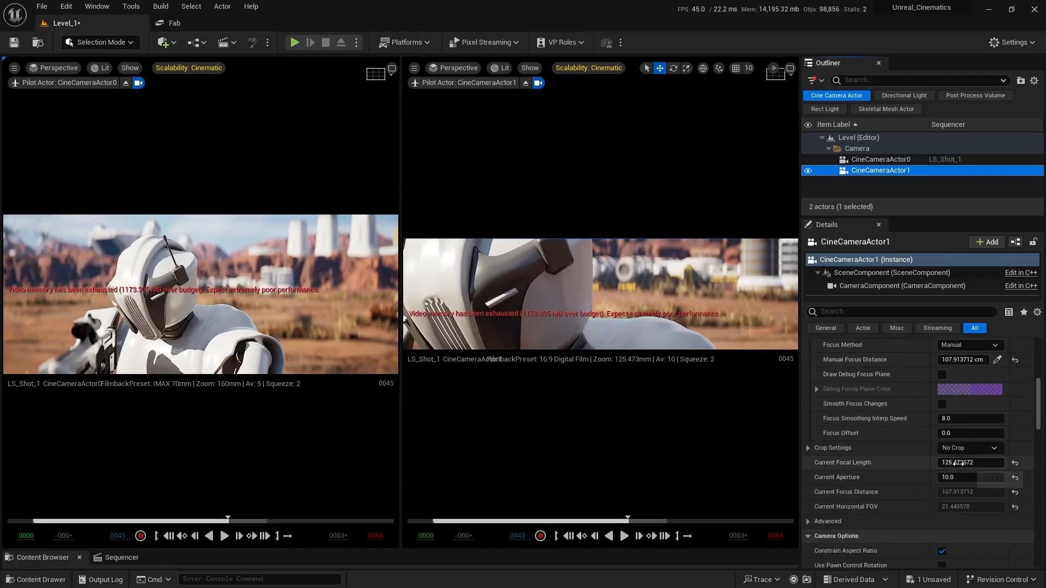
{"action": "left_click", "coordinate": [958, 464]}
{"action": "type", "text": "50"}
{"action": "key", "text": "Return"}
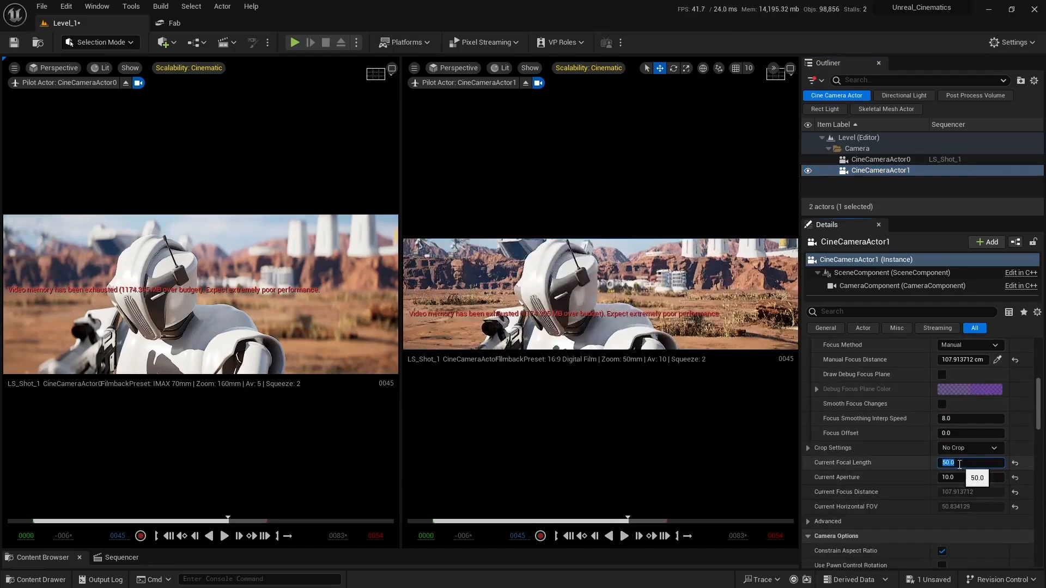
{"action": "left_click", "coordinate": [889, 464]}
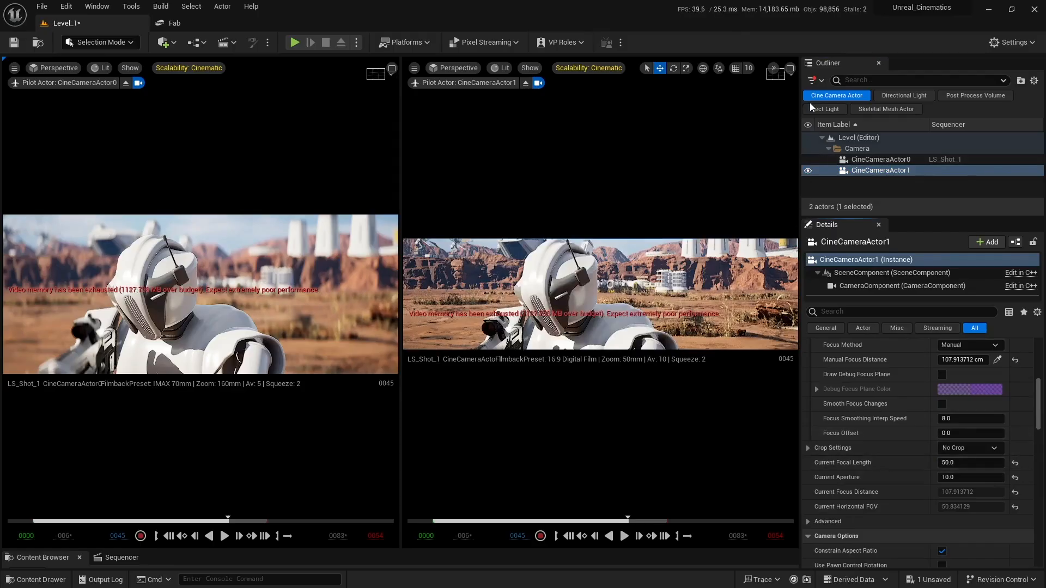
- Maximize CineCameraActor1's viewport and set that camera's filmback to IMAX 70mm
{"action": "left_click", "coordinate": [791, 69]}
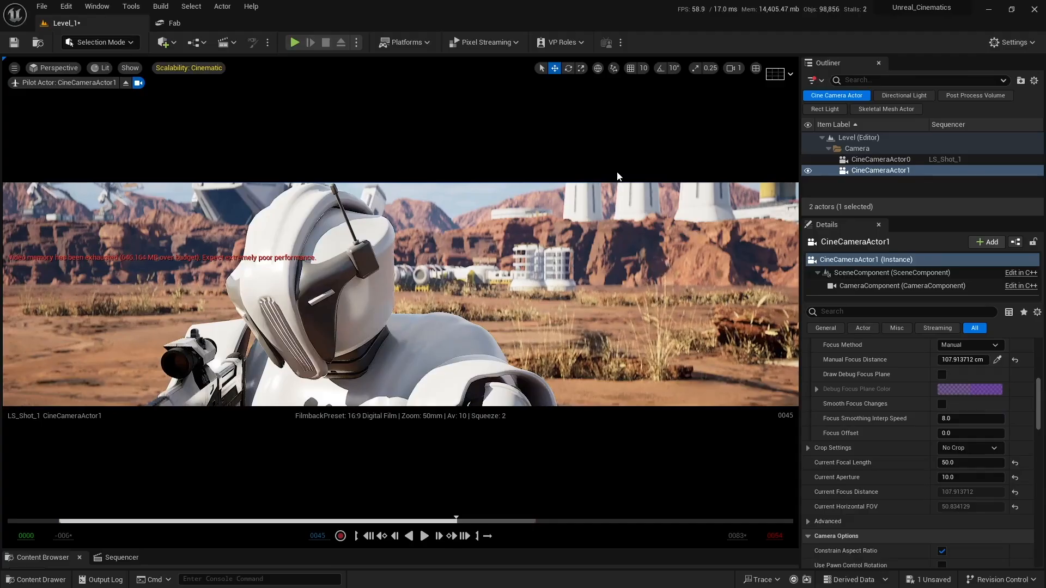
{"action": "scroll", "coordinate": [939, 426], "scroll_direction": "up", "scroll_amount": 6}
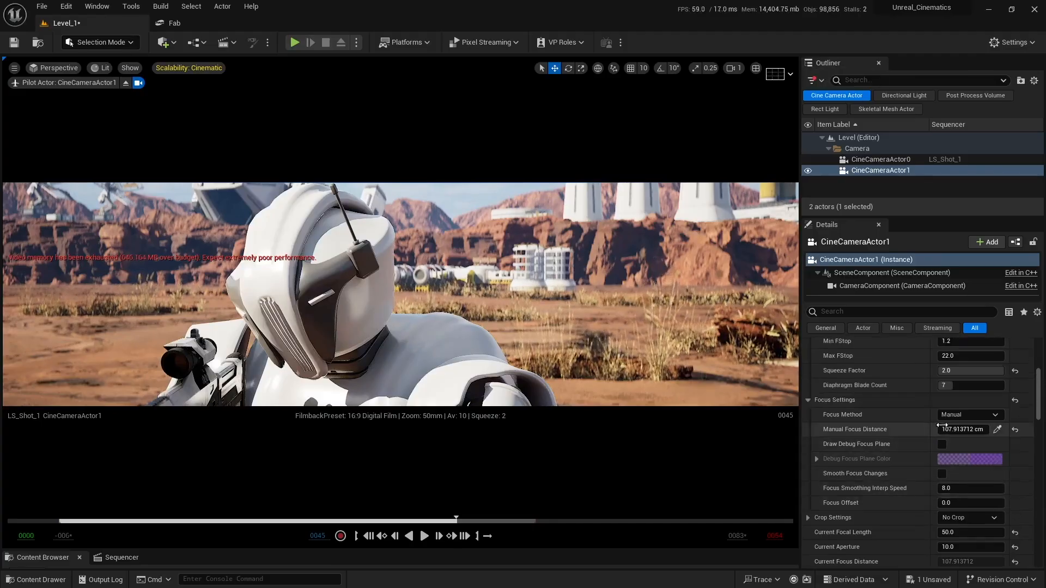
{"action": "scroll", "coordinate": [936, 420], "scroll_direction": "up", "scroll_amount": 2}
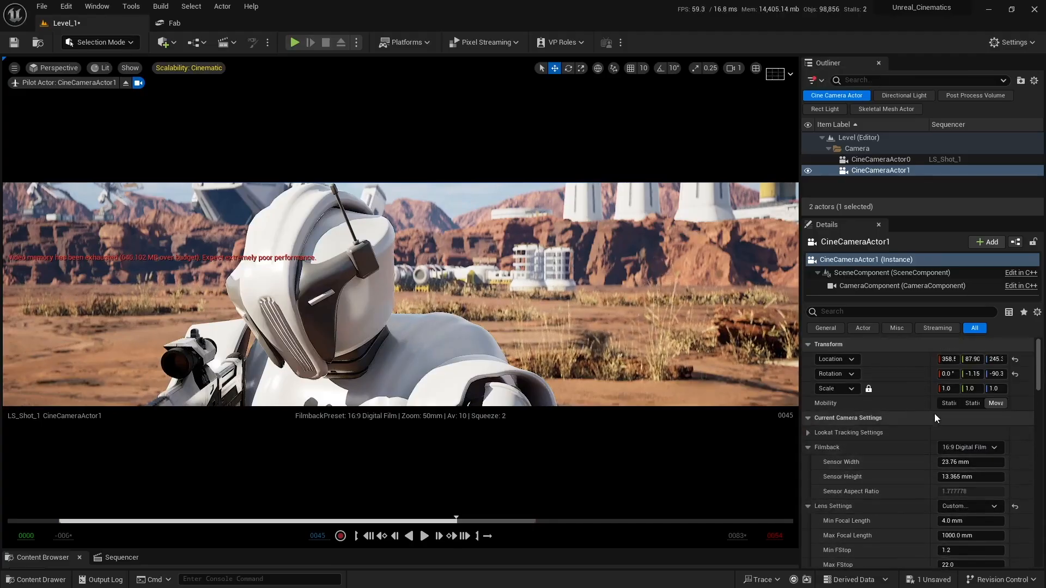
{"action": "left_click", "coordinate": [963, 449]}
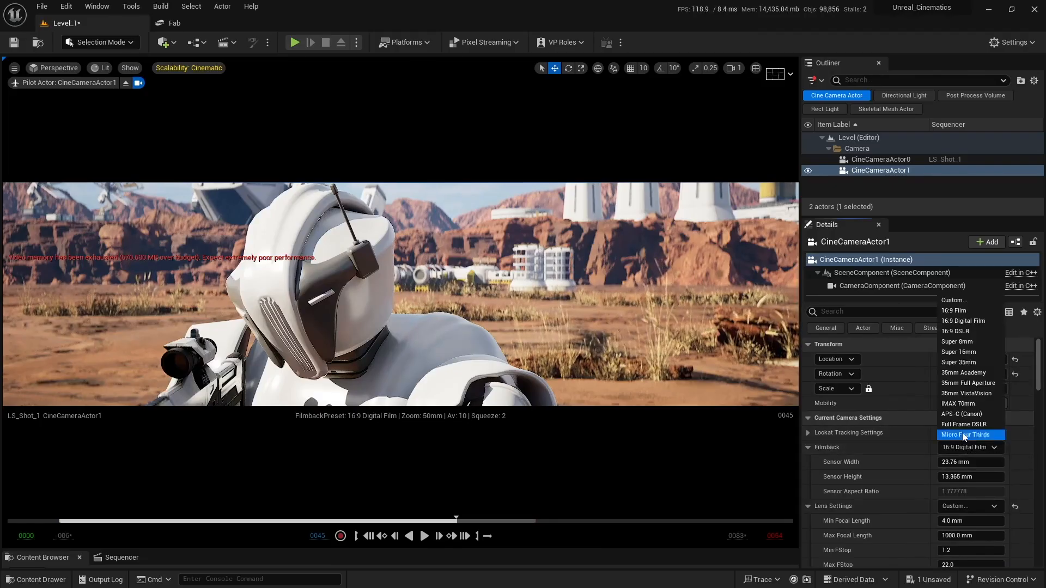
{"action": "left_click", "coordinate": [970, 405]}
- Raise CineCameraActor1's current focal length to about 149 mm and return to the side-by-side viewport layout
{"action": "scroll", "coordinate": [898, 462], "scroll_direction": "down", "scroll_amount": 5}
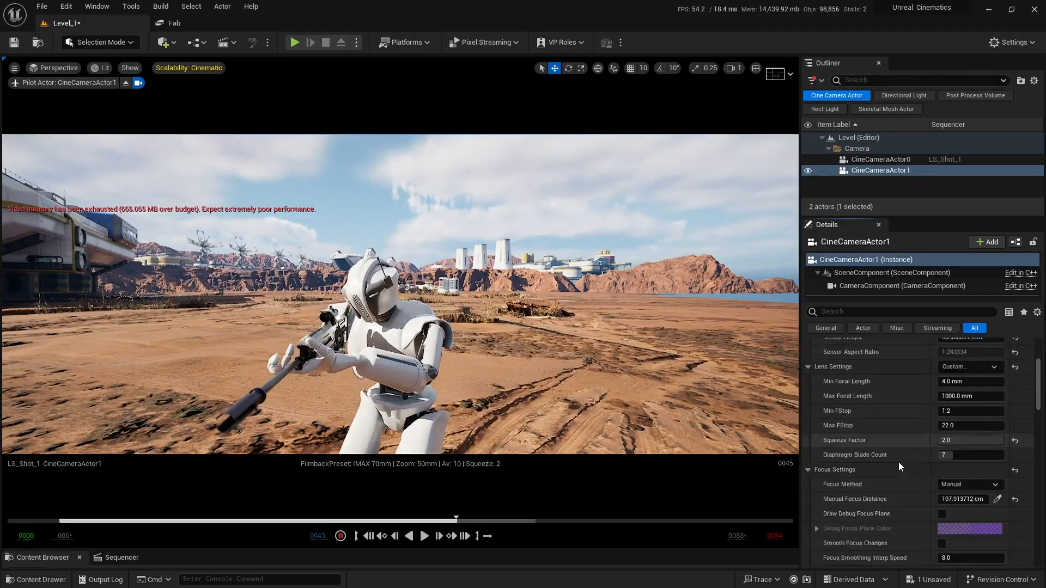
{"action": "scroll", "coordinate": [925, 479], "scroll_direction": "down", "scroll_amount": 2}
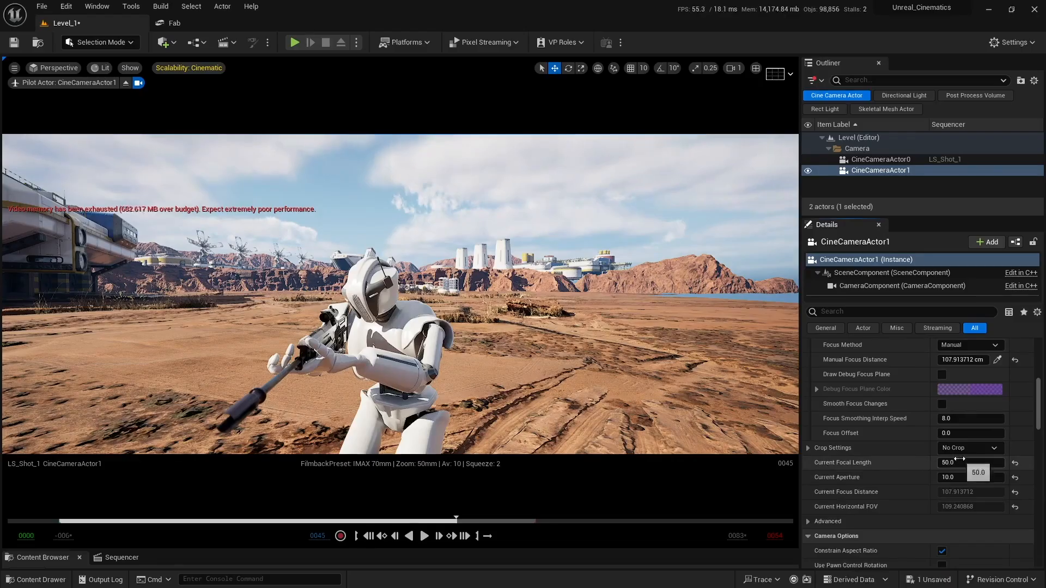
{"action": "left_click_drag", "start_coordinate": [948, 462], "coordinate": [979, 462]}
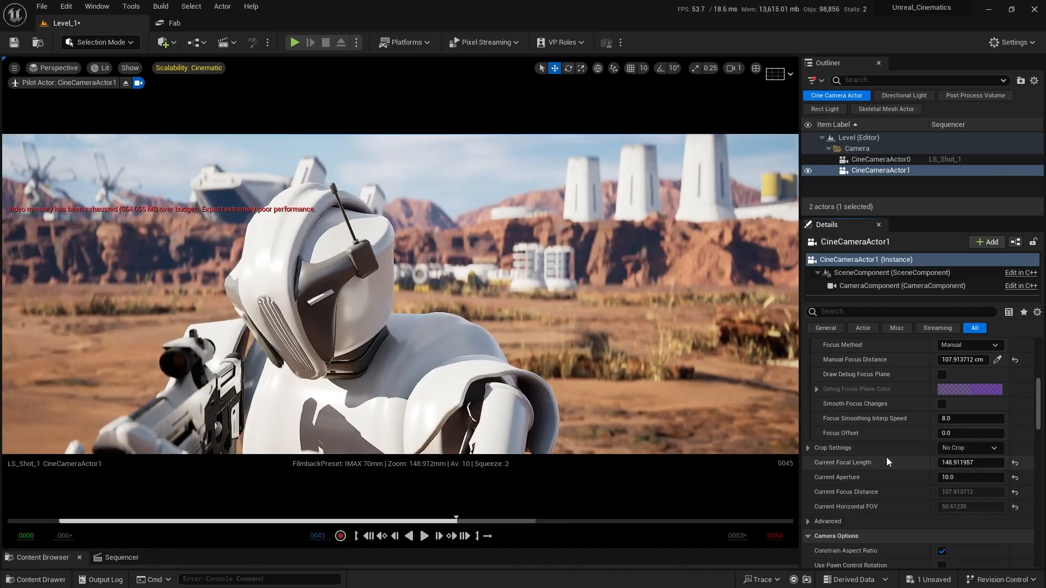
{"action": "left_click", "coordinate": [755, 69]}
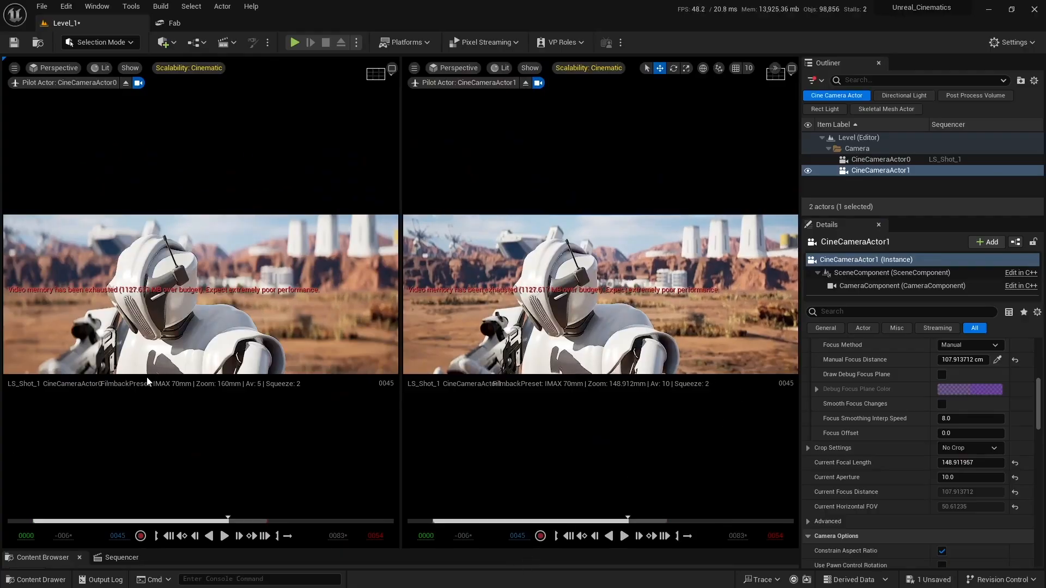
- Set CineCameraActor1's filmback to 16:9 DSLR
{"action": "scroll", "coordinate": [945, 418], "scroll_direction": "up", "scroll_amount": 8}
{"action": "scroll", "coordinate": [945, 418], "scroll_direction": "up", "scroll_amount": 2}
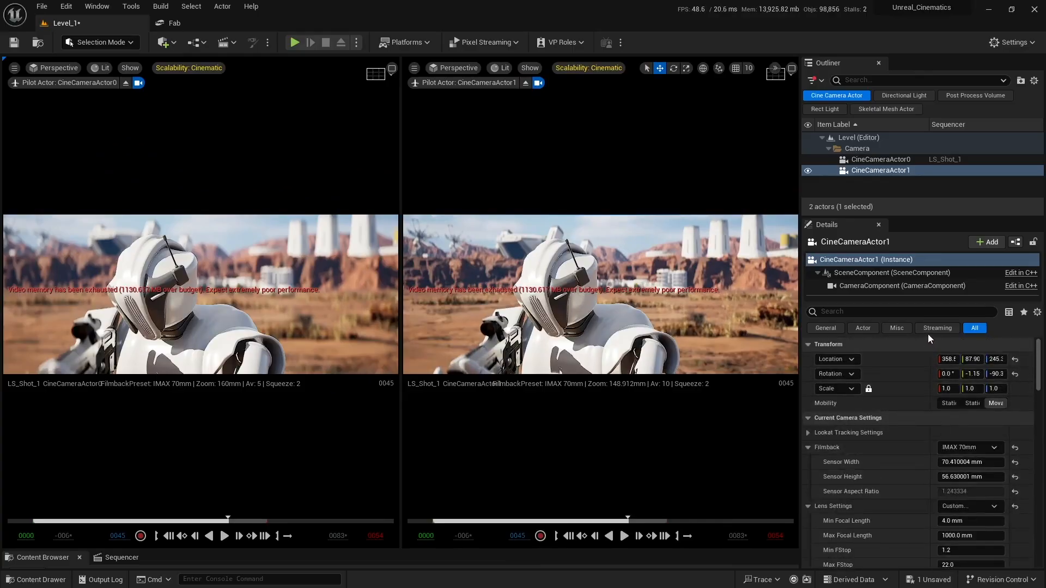
{"action": "left_click", "coordinate": [963, 447]}
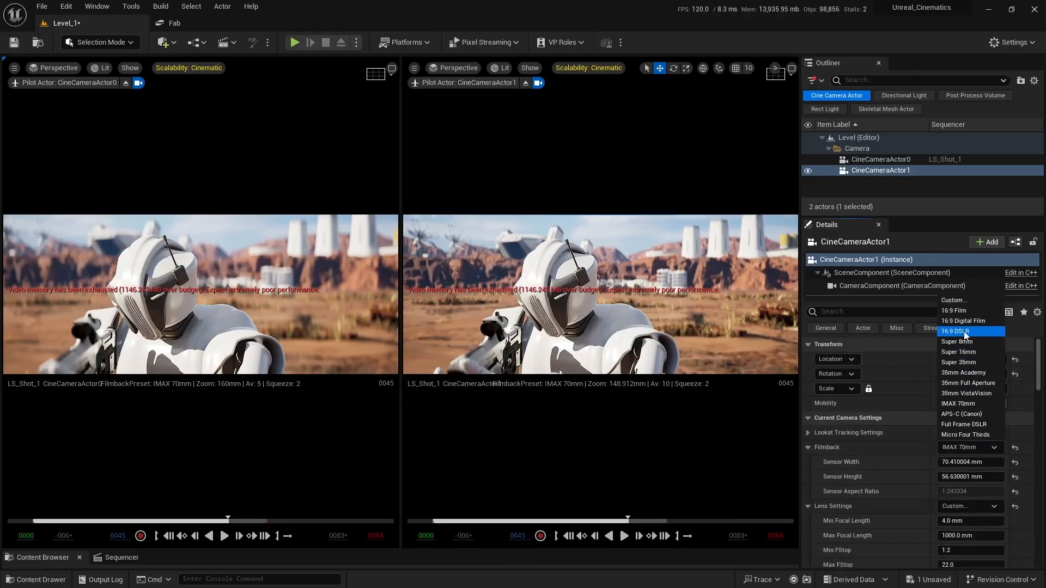
{"action": "left_click", "coordinate": [953, 332]}
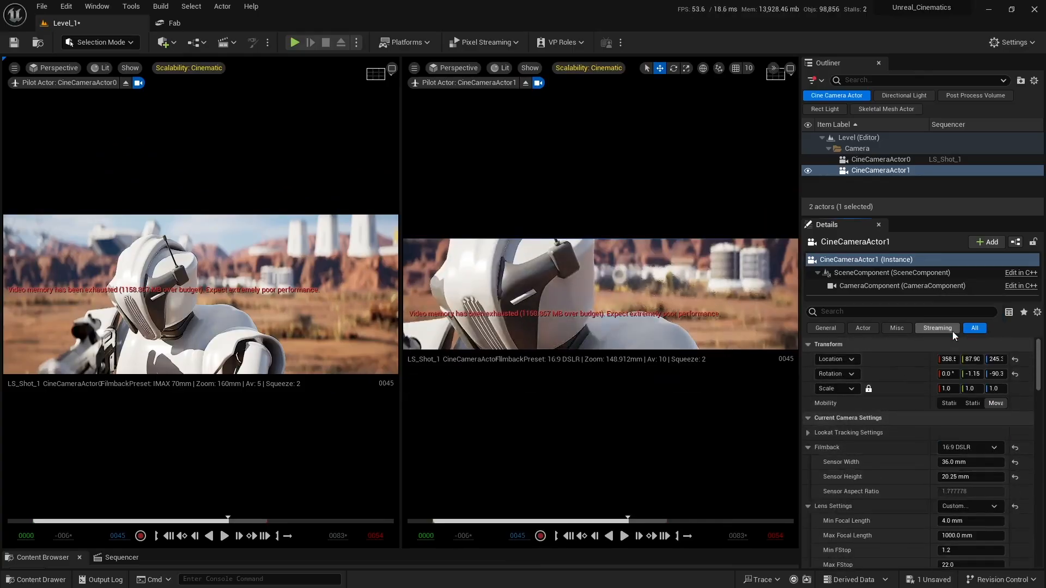
- Set CineCameraActor1's current focal length to 50 mm, and from there increase it to 85 mm
{"action": "scroll", "coordinate": [921, 387], "scroll_direction": "down", "scroll_amount": 8}
{"action": "scroll", "coordinate": [913, 438], "scroll_direction": "down", "scroll_amount": 5}
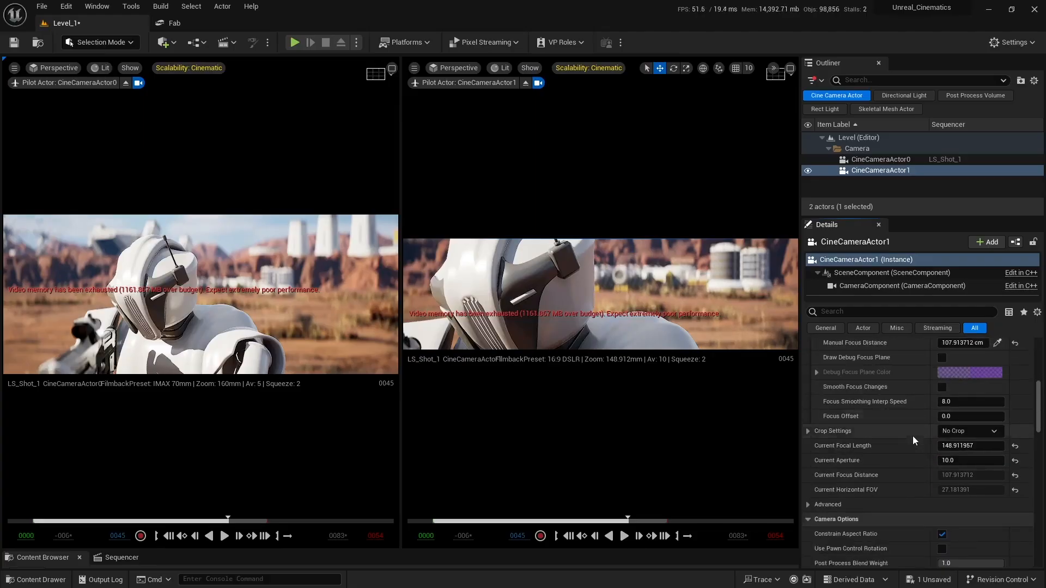
{"action": "left_click", "coordinate": [964, 446]}
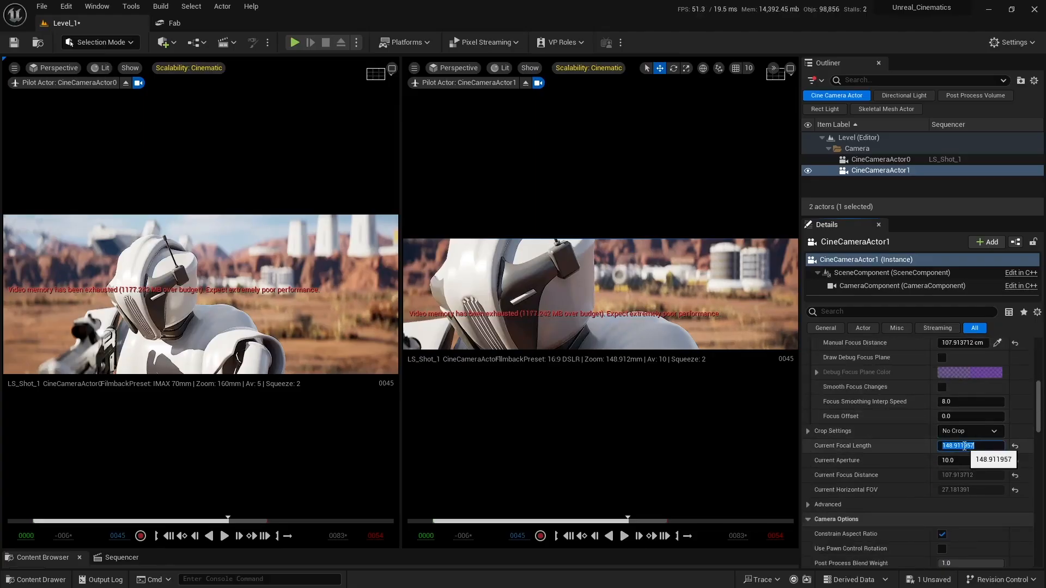
{"action": "type", "text": "50"}
{"action": "key", "text": "Return"}
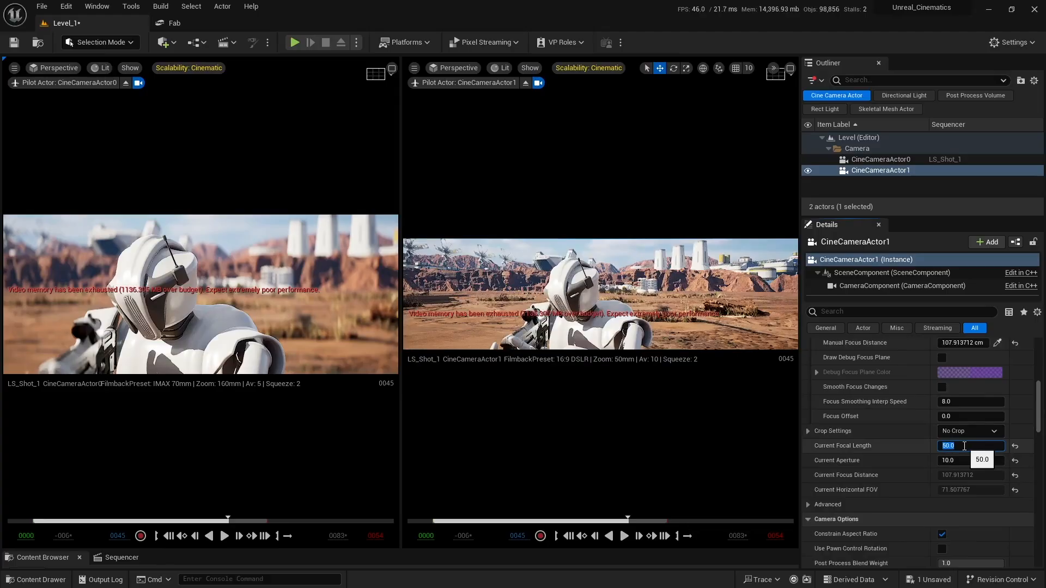
{"action": "type", "text": "70"}
{"action": "key", "text": "Return"}
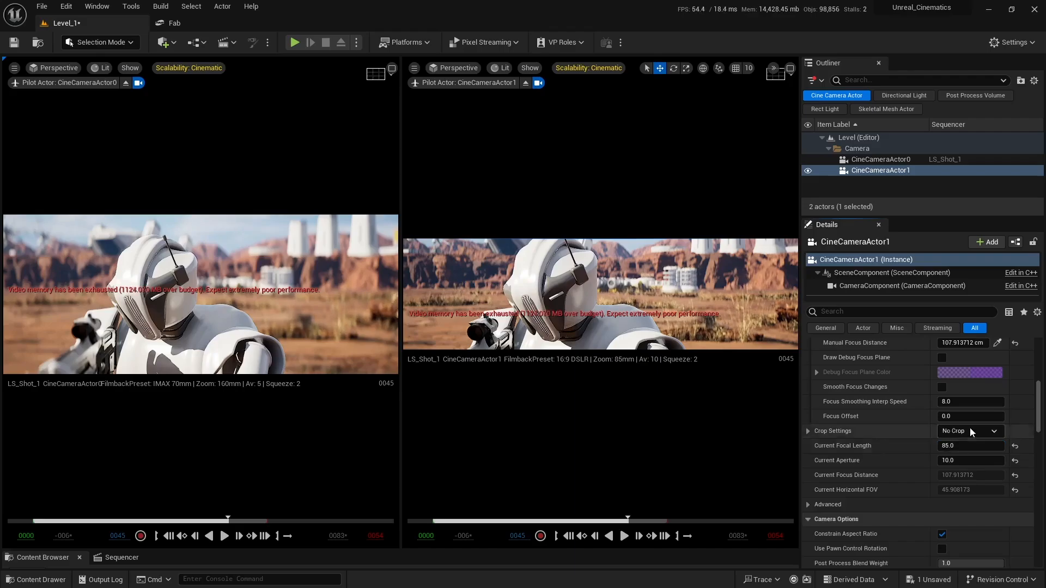
- Set CineCameraActor1's filmback to IMAX 70mm and raise its current focal length to about 177 mm
{"action": "scroll", "coordinate": [909, 417], "scroll_direction": "up", "scroll_amount": 10}
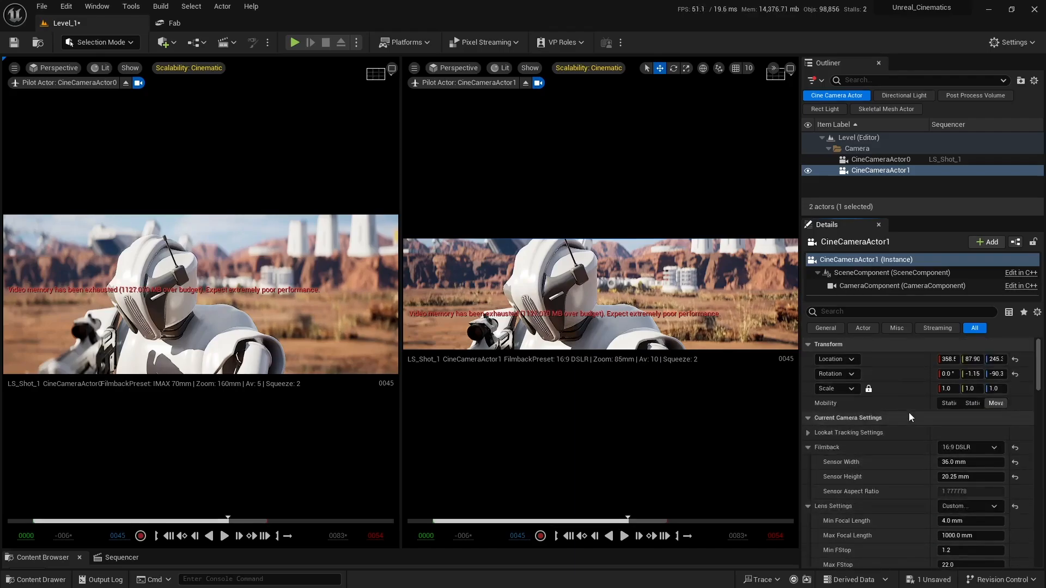
{"action": "left_click", "coordinate": [963, 448]}
{"action": "left_click", "coordinate": [974, 404]}
{"action": "scroll", "coordinate": [897, 495], "scroll_direction": "down", "scroll_amount": 10}
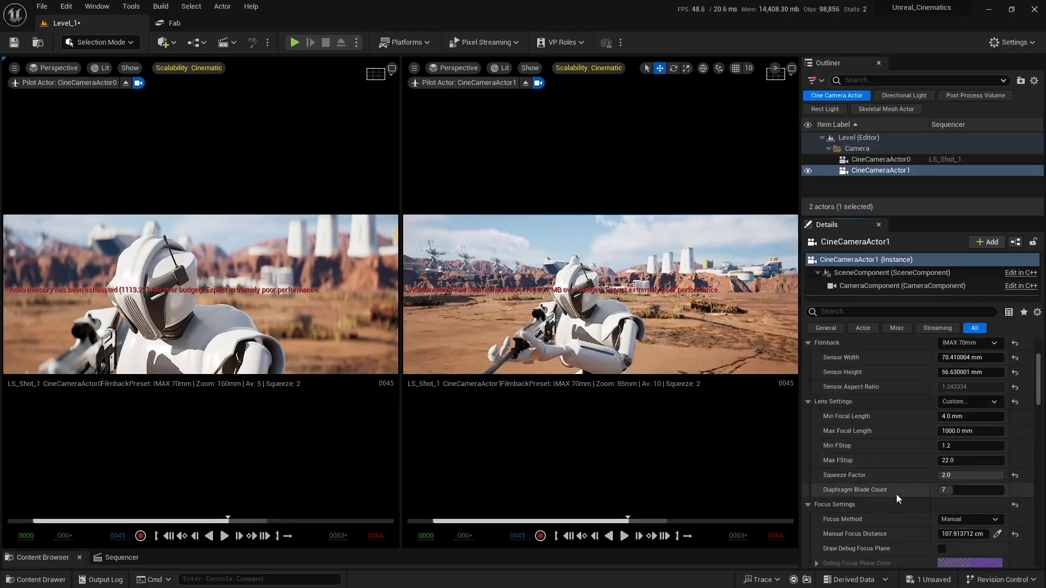
{"action": "left_click_drag", "start_coordinate": [955, 498], "coordinate": [997, 498]}
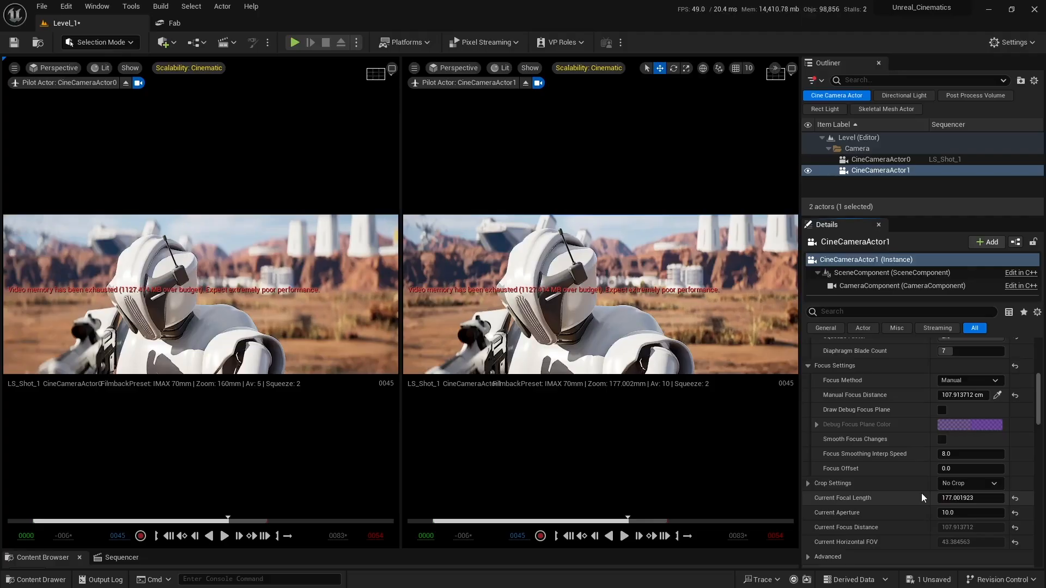
- Reset CineCameraActor1's current aperture to the default 2.8 and compare its lens values with those of CineCameraActor0
{"action": "scroll", "coordinate": [936, 480], "scroll_direction": "down", "scroll_amount": 2}
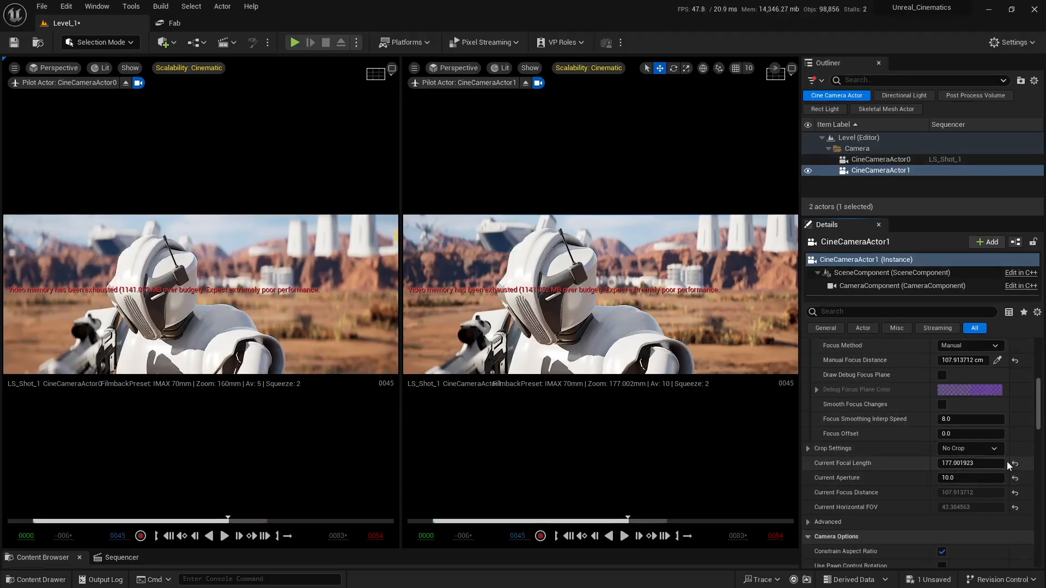
{"action": "left_click", "coordinate": [1016, 478]}
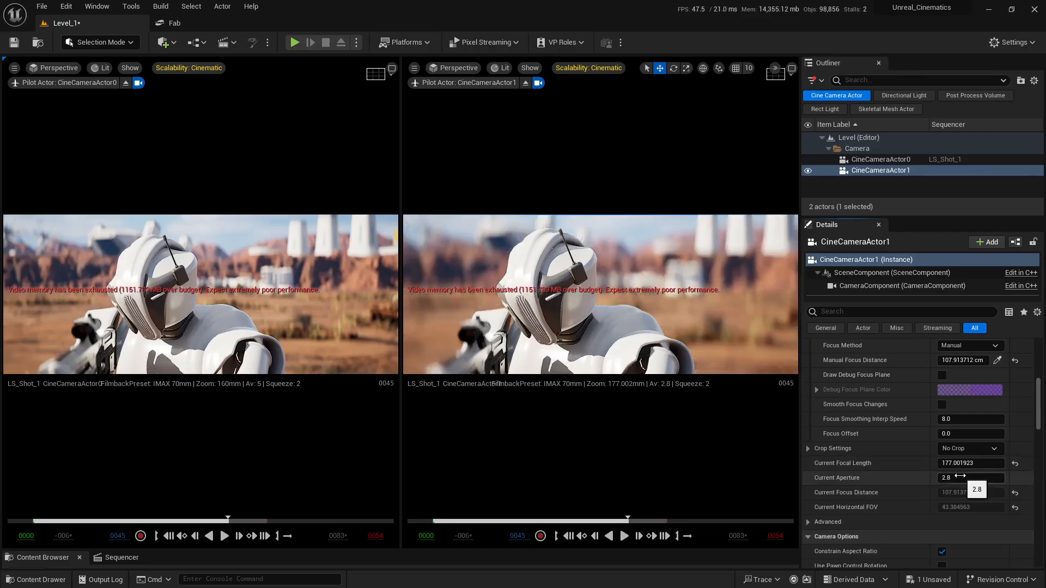
{"action": "left_click", "coordinate": [865, 161]}
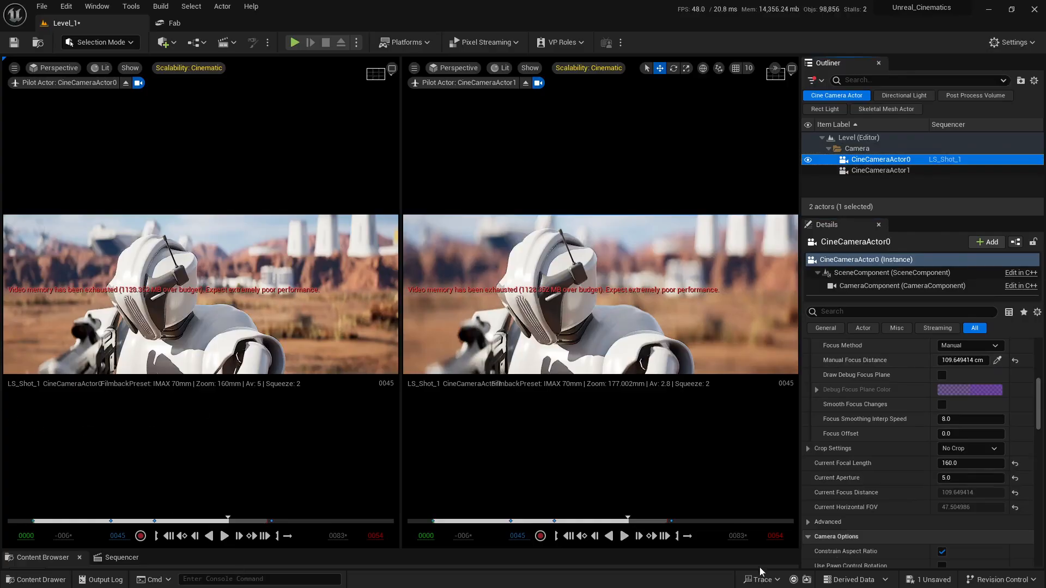
{"action": "left_click", "coordinate": [878, 171]}
{"action": "scroll", "coordinate": [901, 437], "scroll_direction": "down", "scroll_amount": 1}
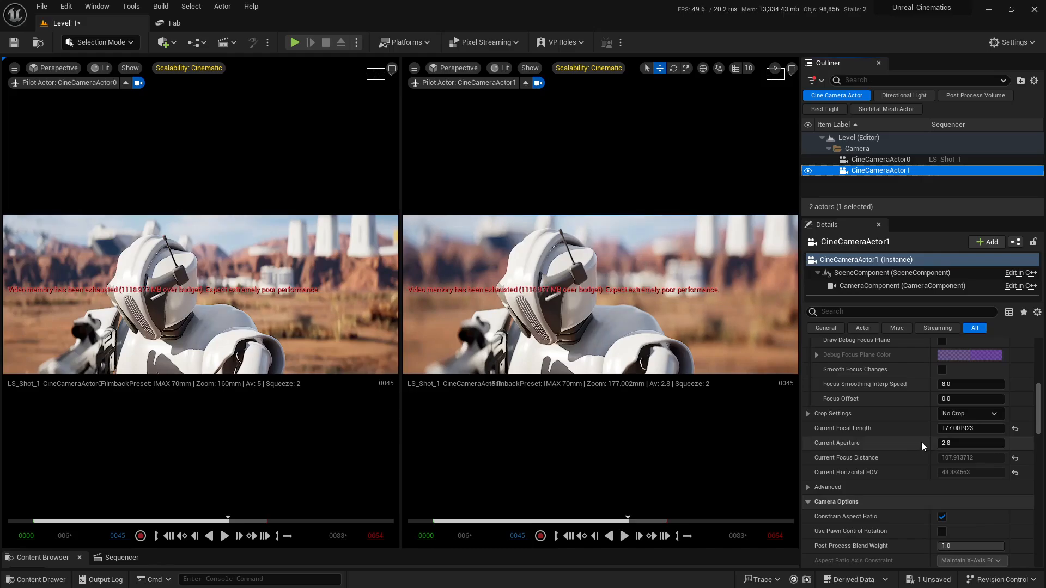
- Reset CineCameraActor0's current aperture to the default 2.8 to compare the blur, and restore it to 5
{"action": "left_click", "coordinate": [874, 160]}
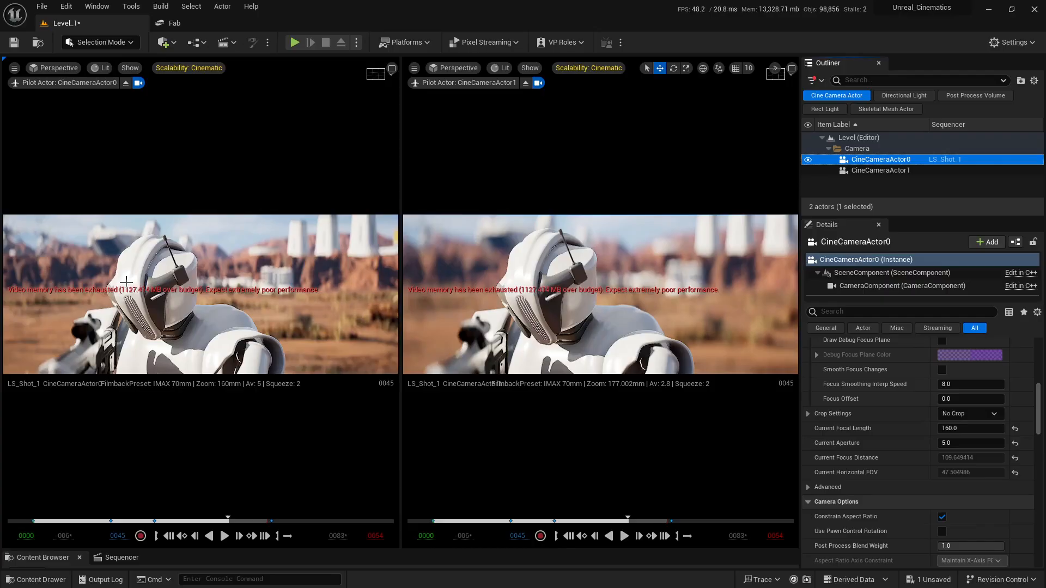
{"action": "left_click", "coordinate": [1014, 444]}
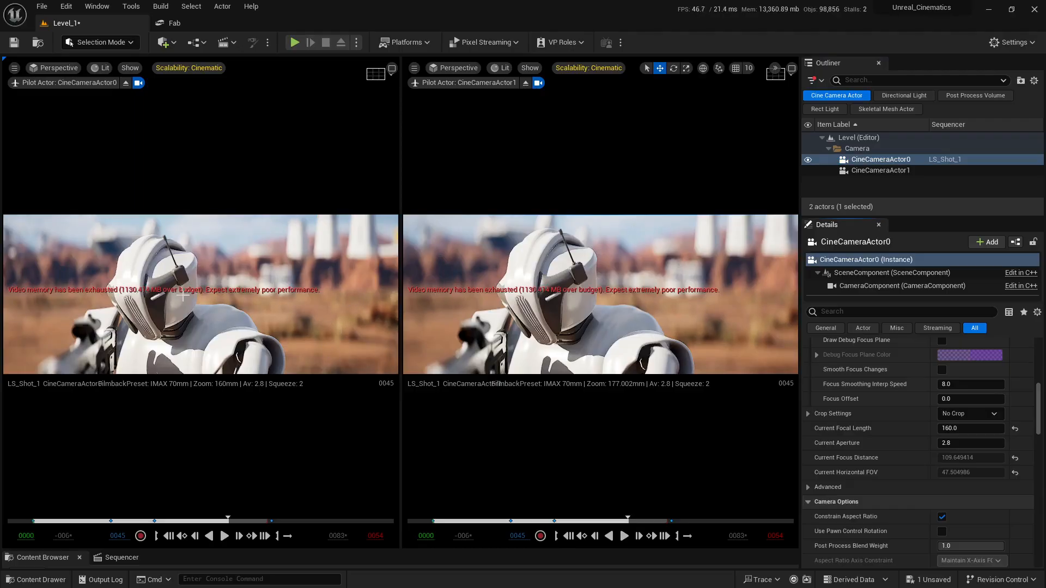
{"action": "left_click", "coordinate": [970, 444]}
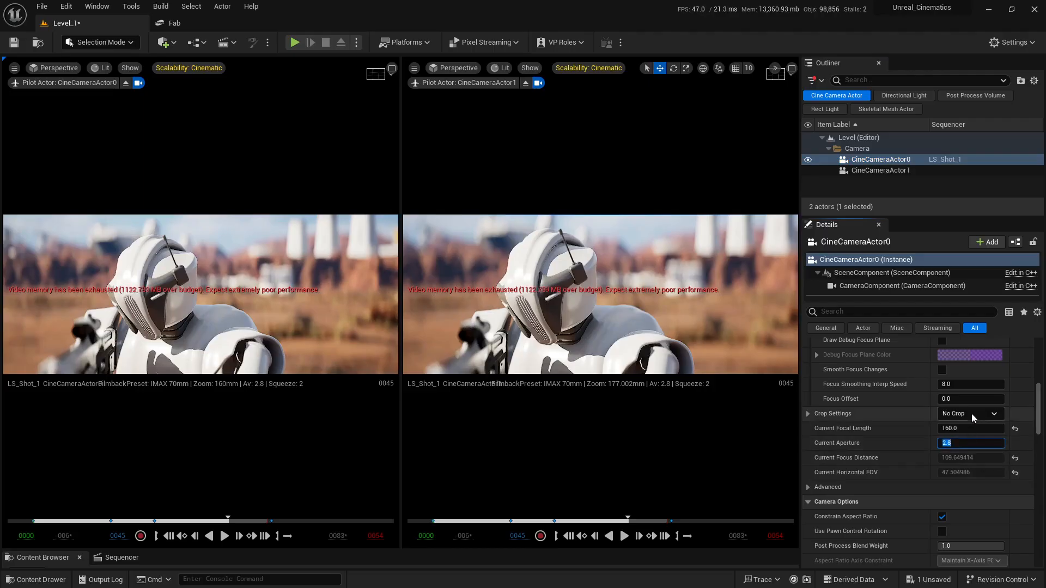
{"action": "type", "text": "5"}
{"action": "key", "text": "Return"}
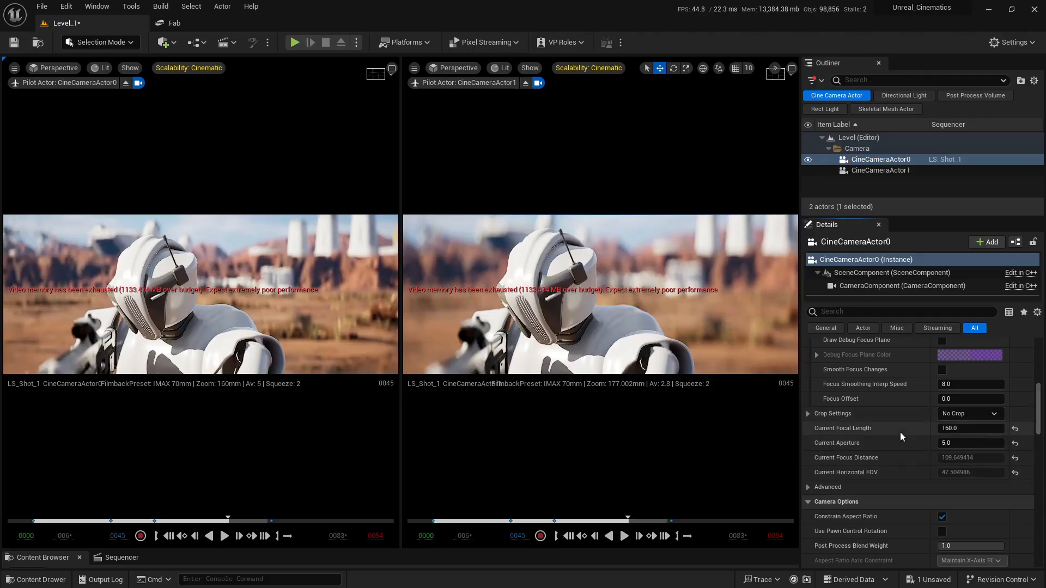
- Review CineCameraActor0's filmback and lens settings, and try lowering its squeeze factor before undoing the change
{"action": "scroll", "coordinate": [897, 432], "scroll_direction": "up", "scroll_amount": 5}
{"action": "scroll", "coordinate": [895, 433], "scroll_direction": "up", "scroll_amount": 3}
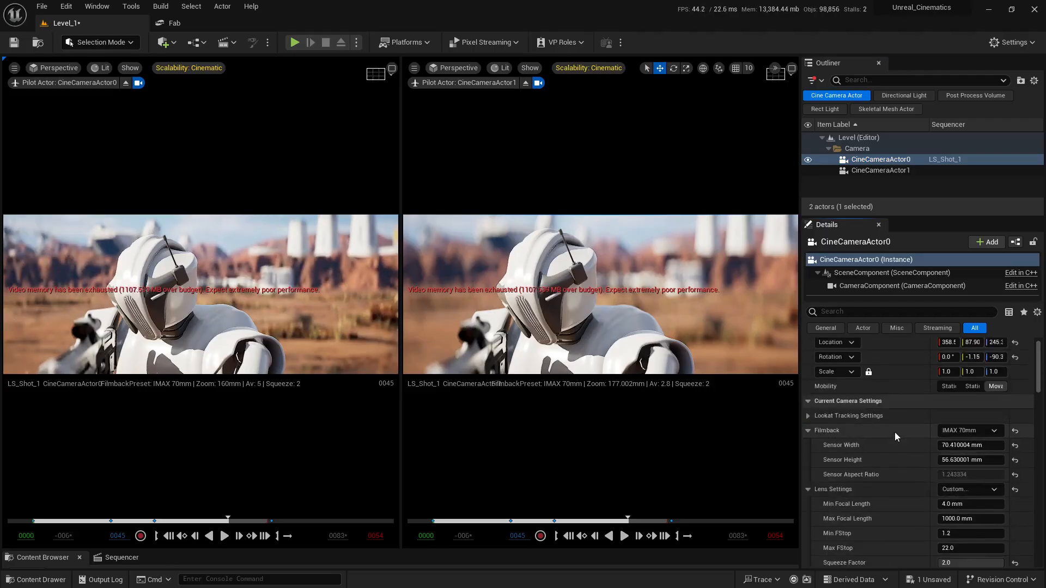
{"action": "scroll", "coordinate": [895, 433], "scroll_direction": "down", "scroll_amount": 2}
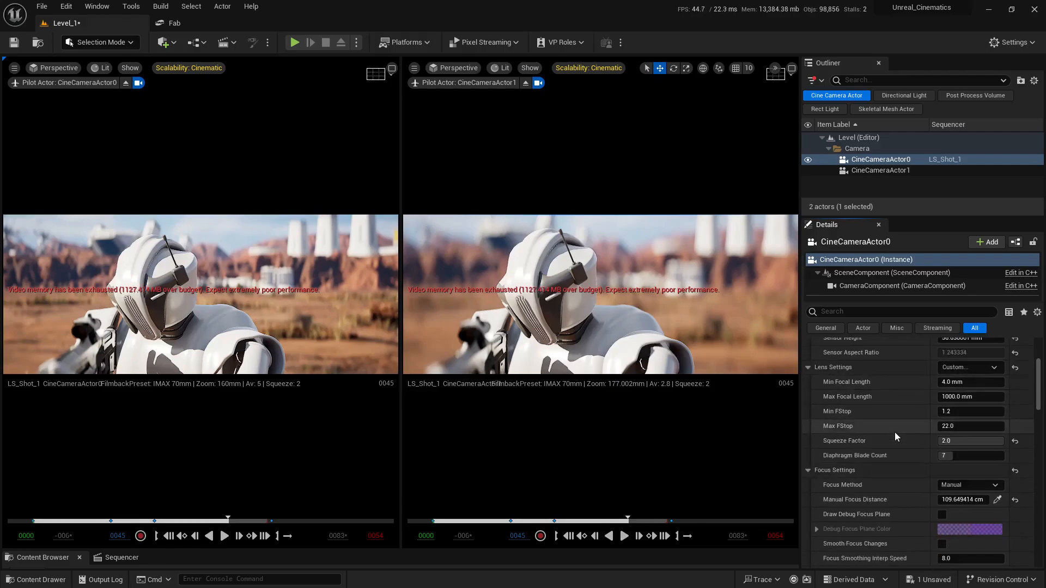
{"action": "scroll", "coordinate": [895, 433], "scroll_direction": "down", "scroll_amount": 1}
{"action": "scroll", "coordinate": [895, 432], "scroll_direction": "up", "scroll_amount": 1}
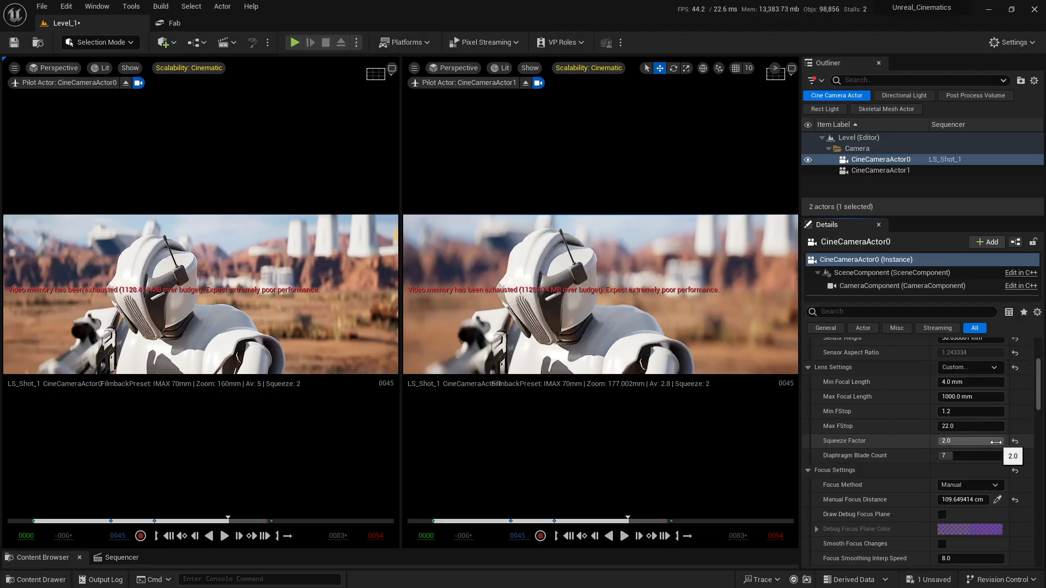
{"action": "left_click_drag", "start_coordinate": [997, 443], "coordinate": [969, 442]}
{"action": "key", "text": "ctrl+z"}
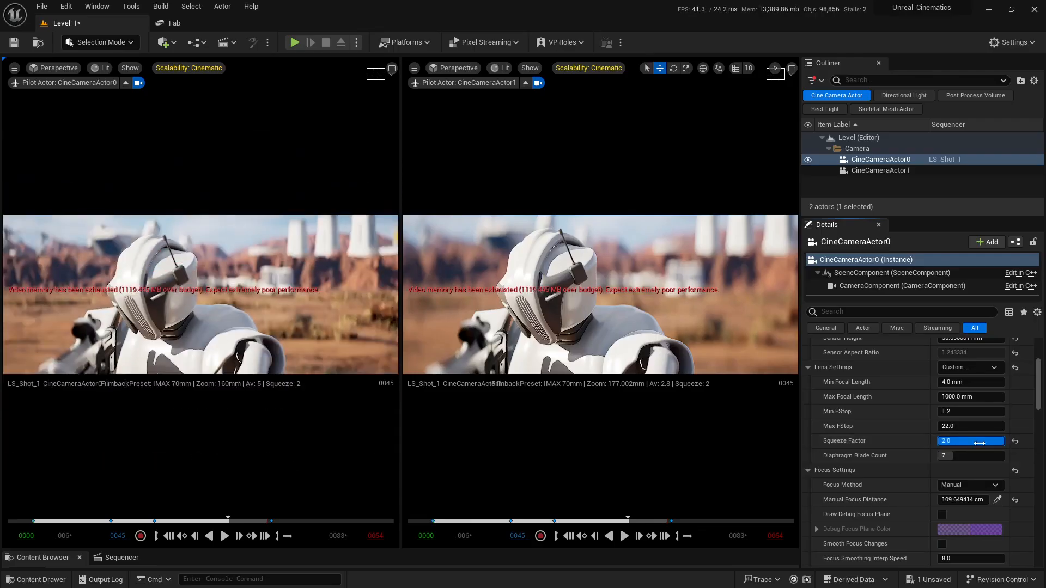
- Lower CineCameraActor1's squeeze factor to 1.0 and, with its viewport maximized, raise it back to 2.0
{"action": "left_click", "coordinate": [881, 170]}
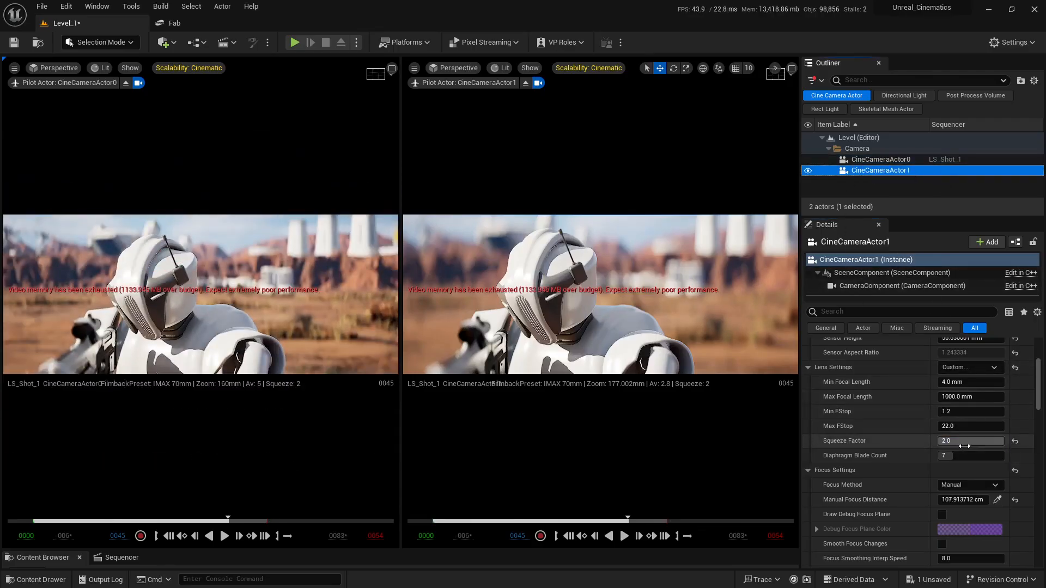
{"action": "left_click_drag", "start_coordinate": [1003, 442], "coordinate": [976, 443]}
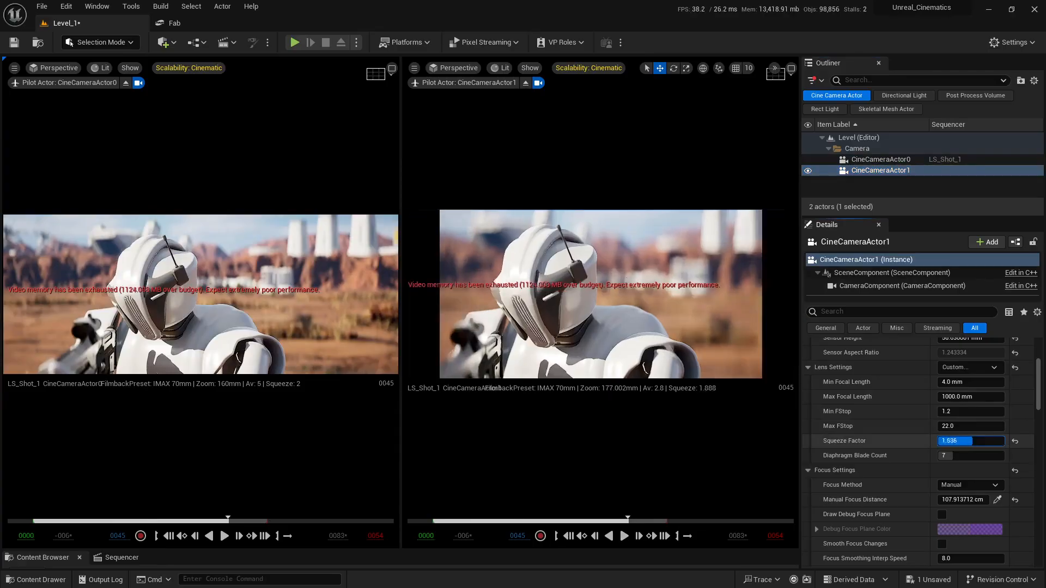
{"action": "left_click", "coordinate": [792, 68]}
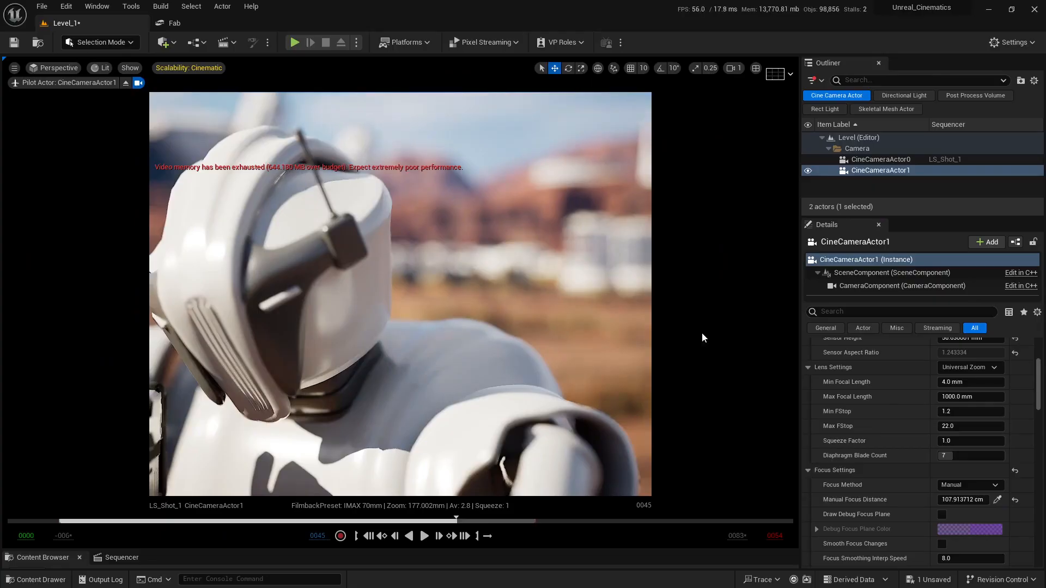
{"action": "left_click_drag", "start_coordinate": [957, 444], "coordinate": [980, 444]}
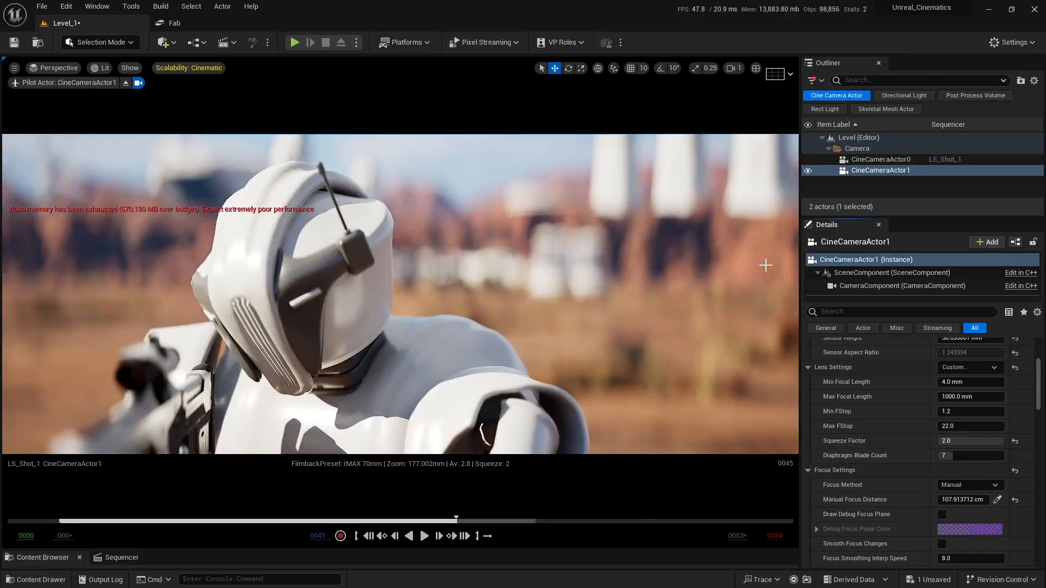
- Switch CineCameraActor1's squeeze factor to 1 once more to compare the background blur, and return it to 2.0
{"action": "left_click", "coordinate": [995, 442]}
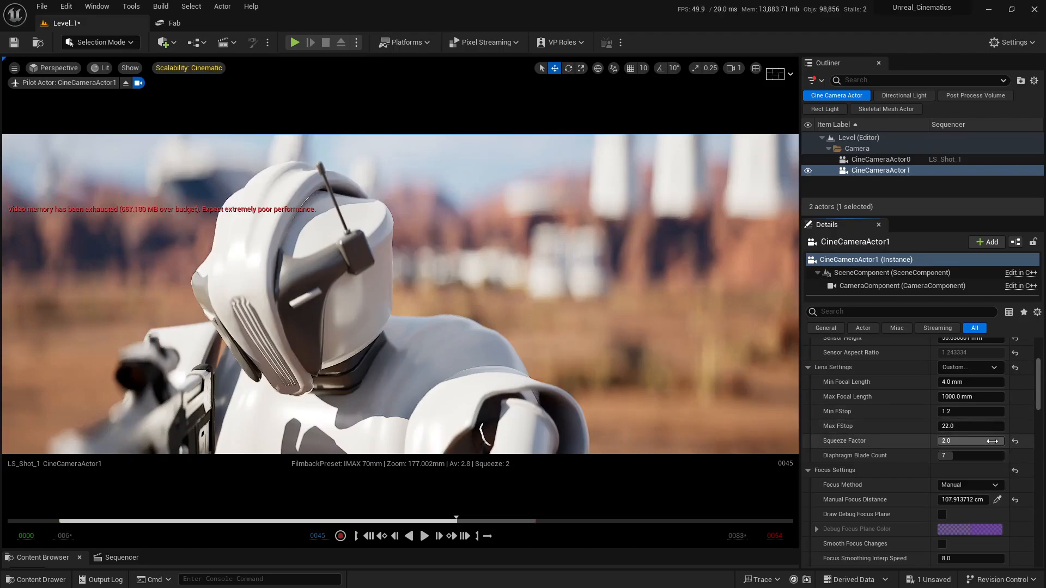
{"action": "type", "text": "1"}
{"action": "key", "text": "Return"}
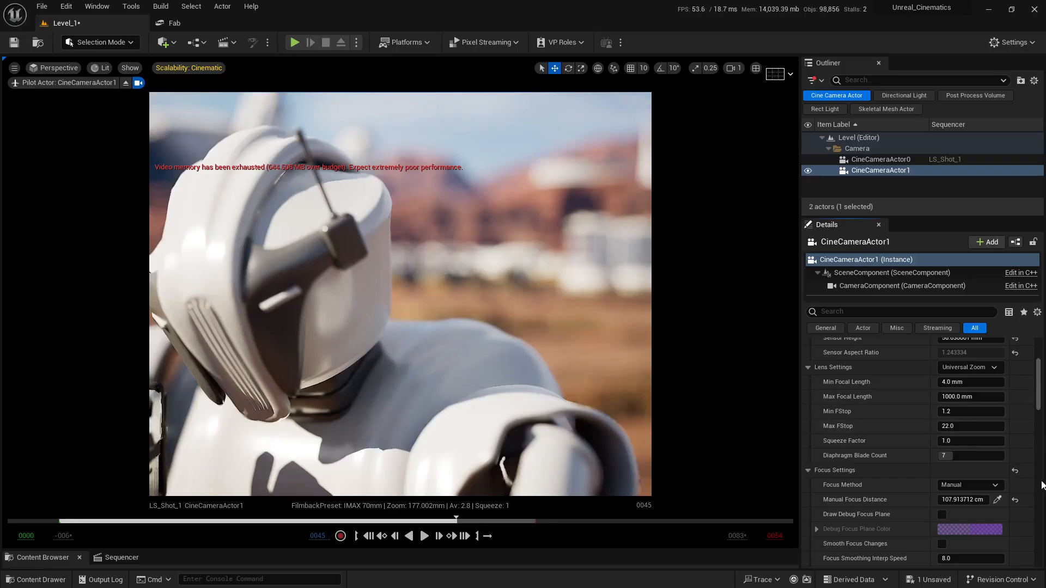
{"action": "left_click_drag", "start_coordinate": [954, 443], "coordinate": [975, 442]}
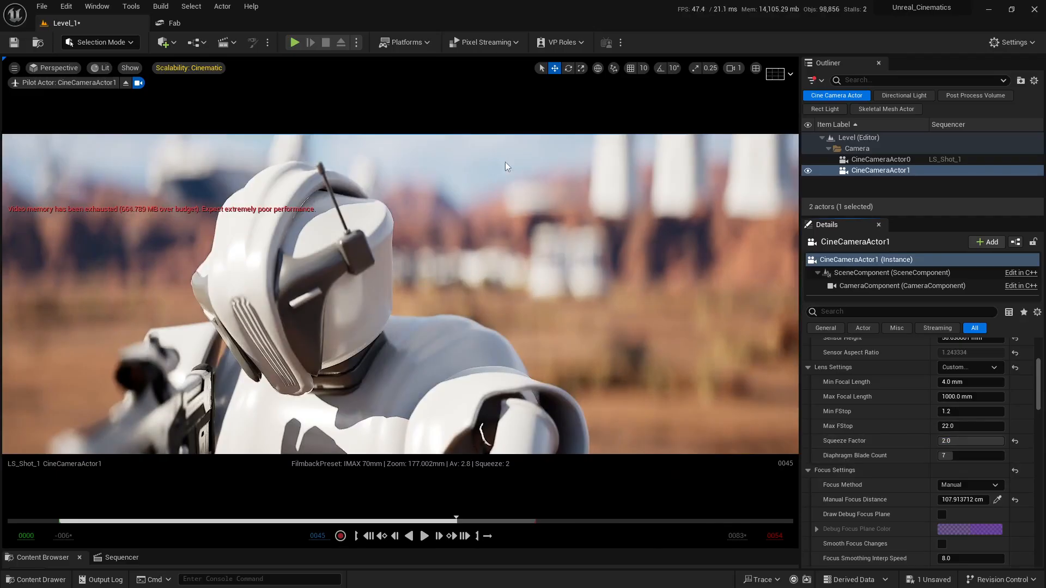
- Return to the side-by-side viewport layout and review CineCameraActor1's filmback, lens and focus settings
{"action": "left_click", "coordinate": [756, 69]}
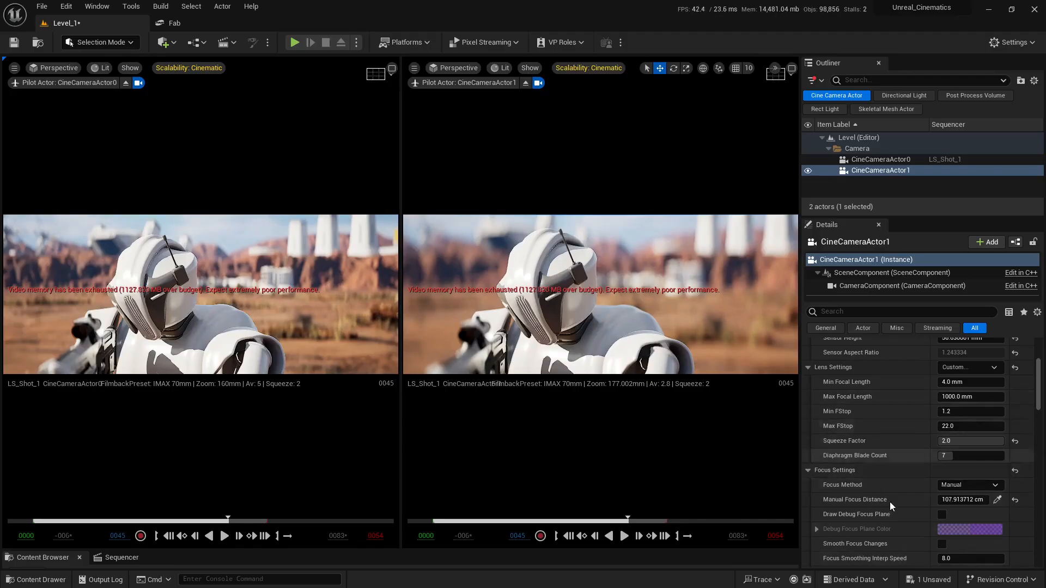
{"action": "scroll", "coordinate": [866, 432], "scroll_direction": "up", "scroll_amount": 5}
{"action": "scroll", "coordinate": [867, 432], "scroll_direction": "down", "scroll_amount": 2}
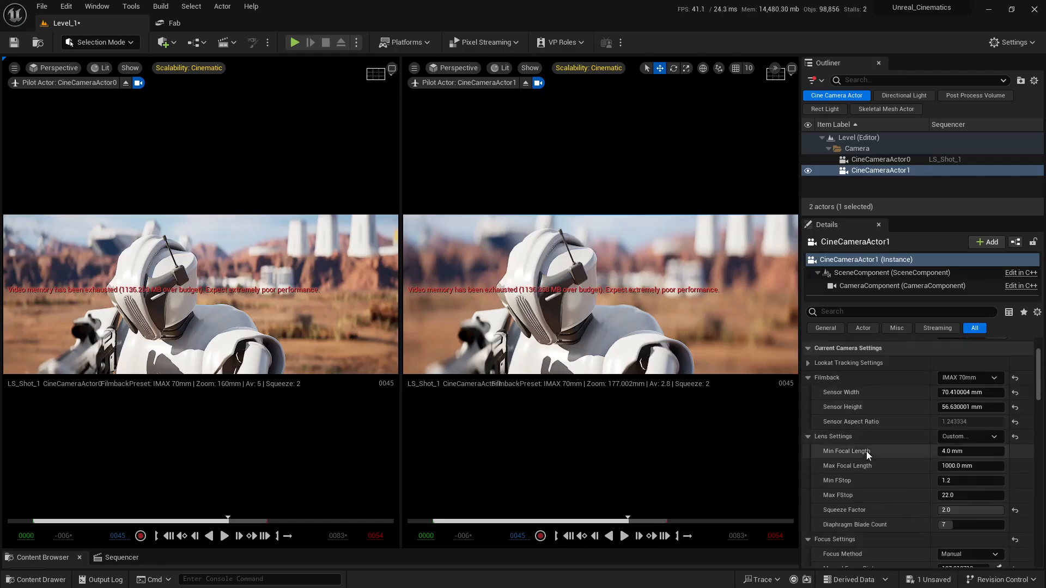
{"action": "scroll", "coordinate": [858, 452], "scroll_direction": "down", "scroll_amount": 2}
{"action": "scroll", "coordinate": [858, 452], "scroll_direction": "down", "scroll_amount": 2}
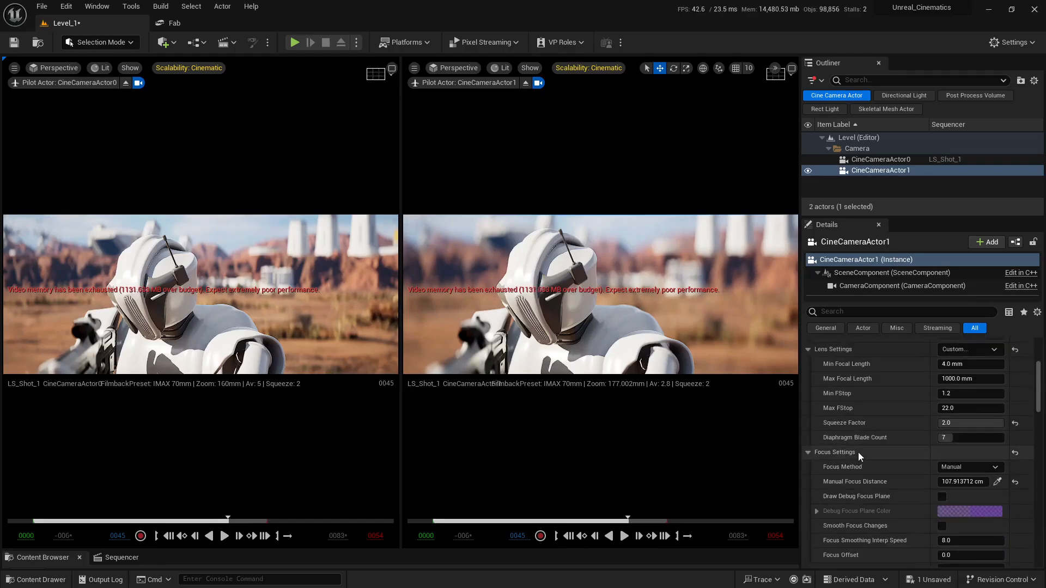